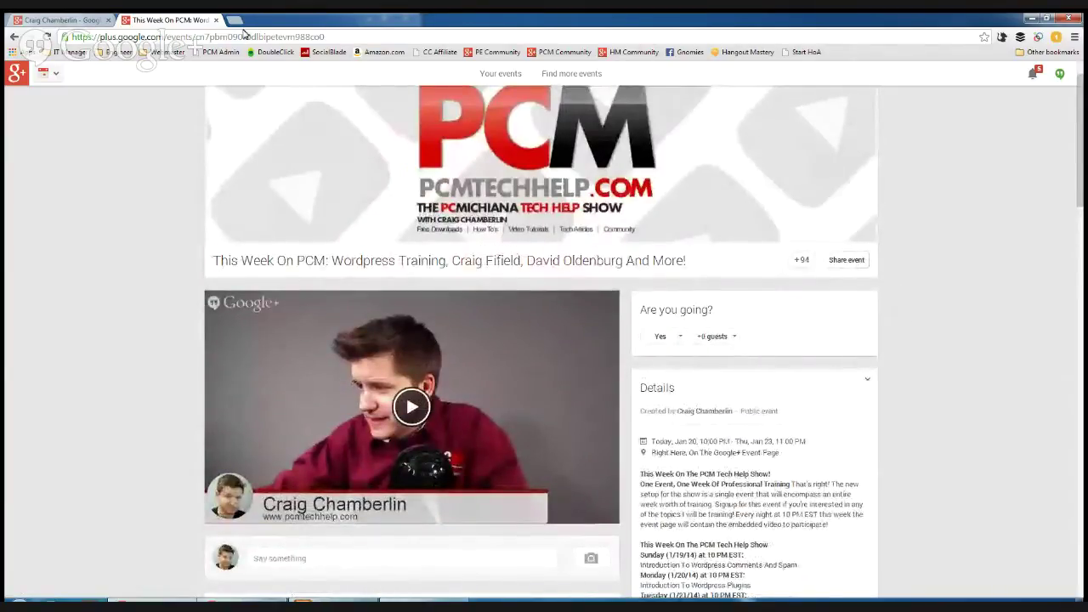
- Open the local WordPress site at localhost/test in a new browser tab
{"action": "left_click", "coordinate": [237, 21]}
{"action": "type", "text": "loc"}
{"action": "key", "text": "Return"}
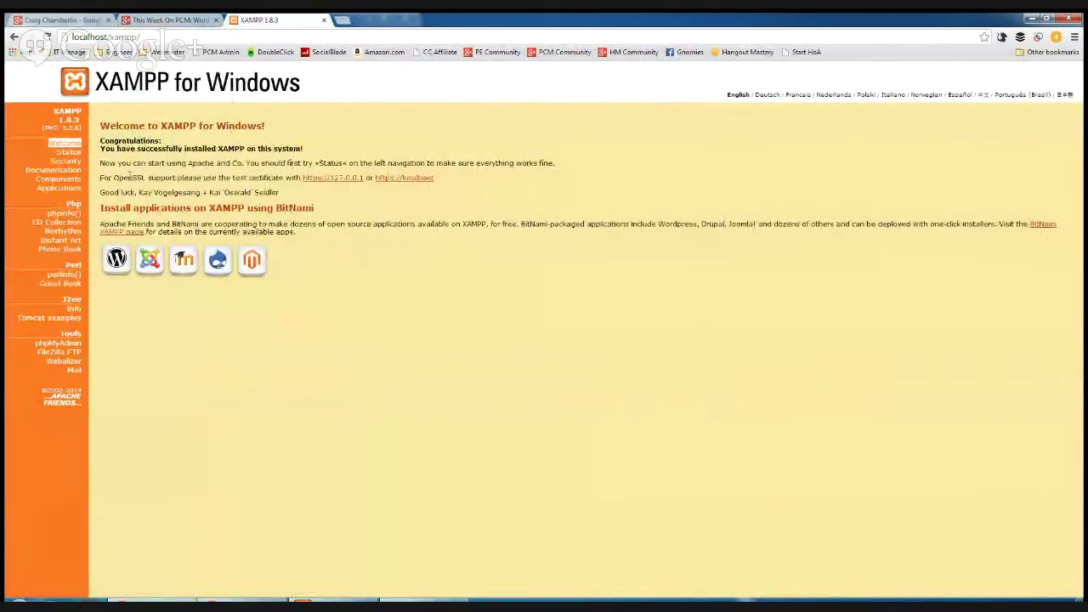
{"action": "left_click", "coordinate": [121, 37]}
{"action": "double_click", "coordinate": [124, 38]}
{"action": "type", "text": "test"}
{"action": "key", "text": "Return"}
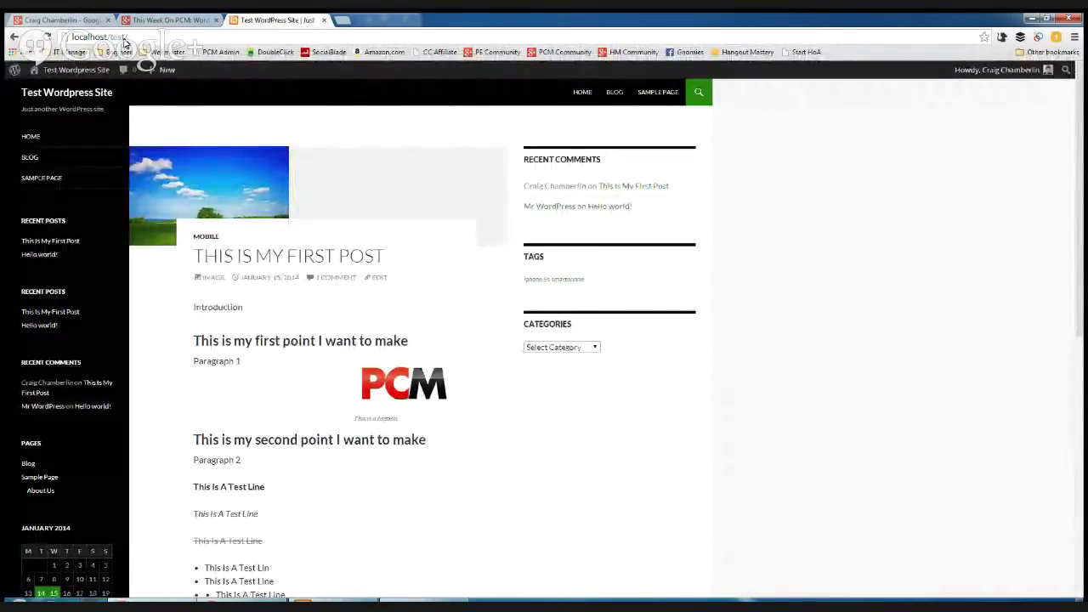
- Go to the site's admin dashboard and open the list of installed plugins
{"action": "mouse_move", "coordinate": [51, 72]}
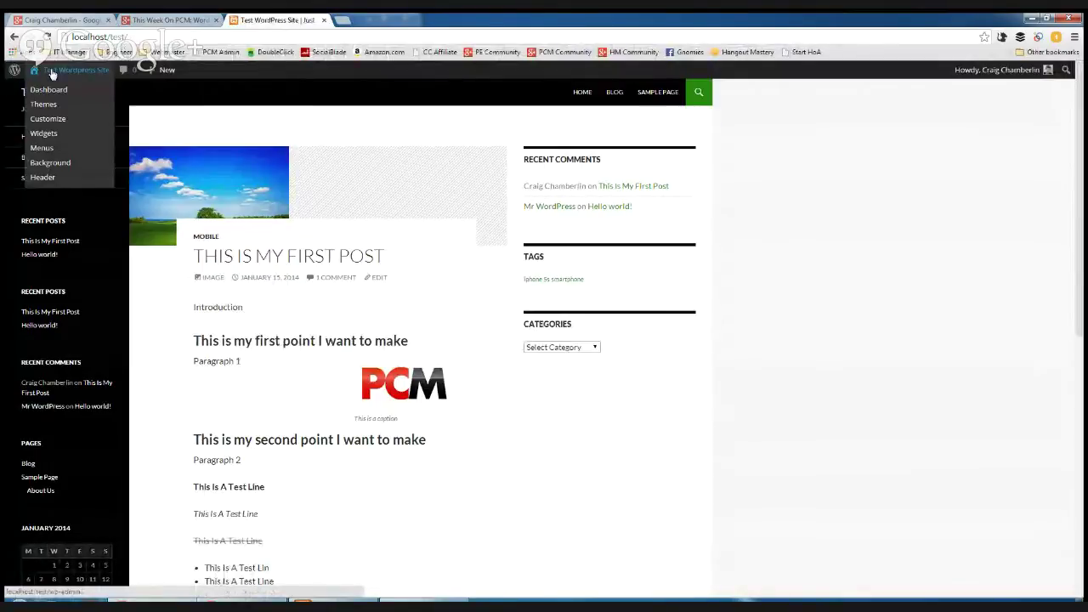
{"action": "left_click", "coordinate": [88, 76]}
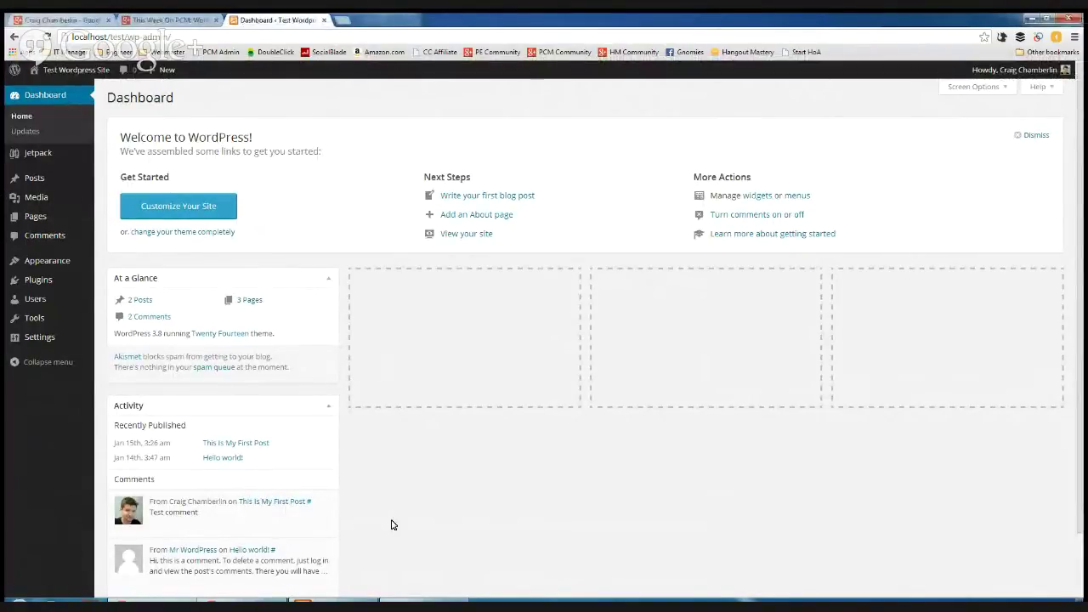
{"action": "mouse_move", "coordinate": [51, 271]}
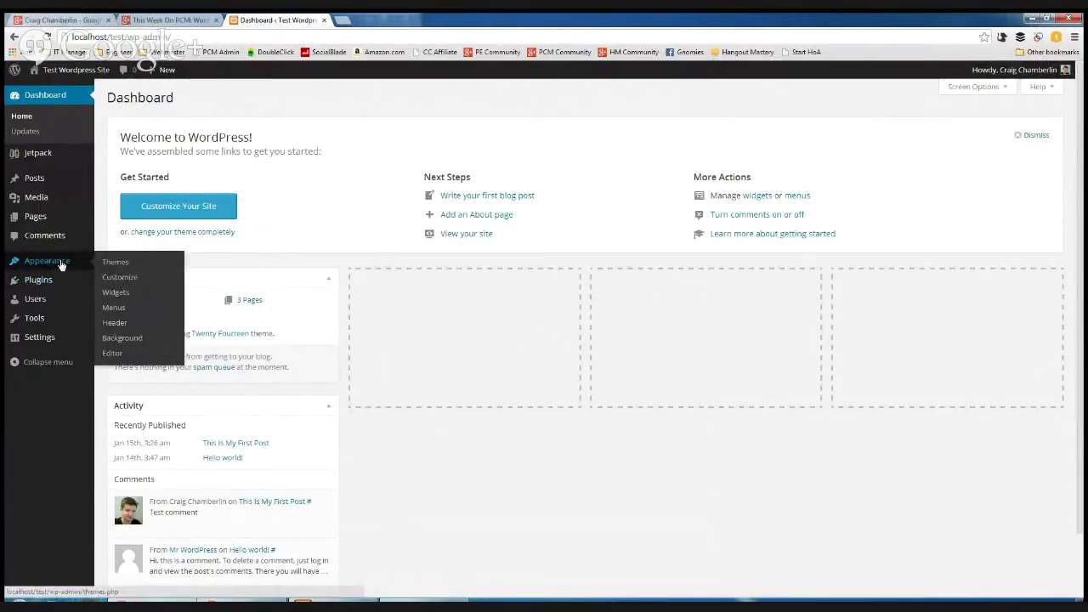
{"action": "left_click", "coordinate": [53, 283]}
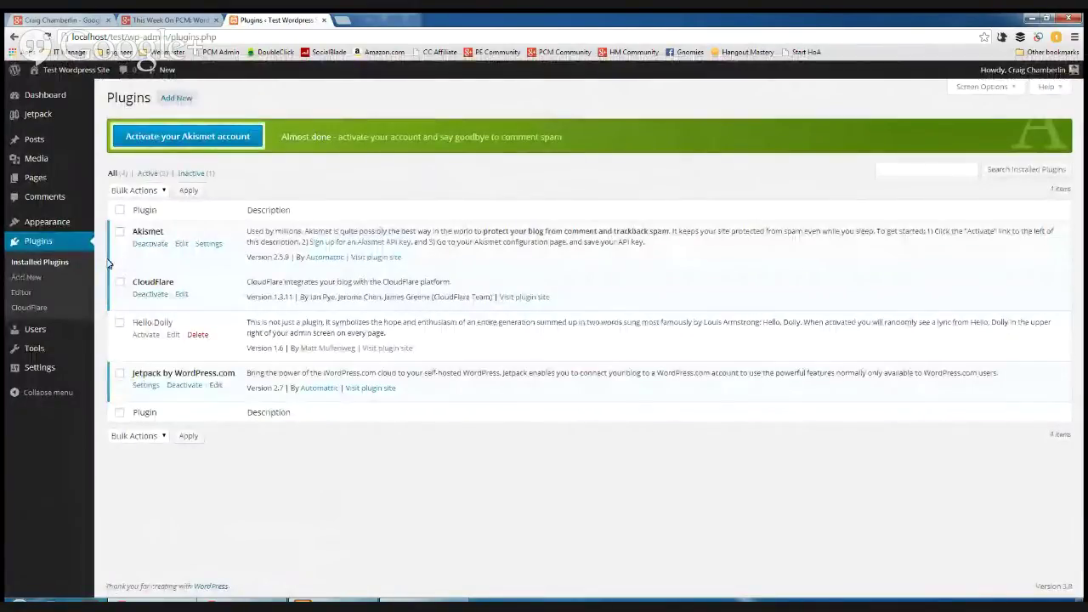
- Review the installed plugins with their activate and deactivate options, and briefly visit the Akismet author's page before returning
{"action": "left_click_drag", "start_coordinate": [469, 483], "coordinate": [357, 170]}
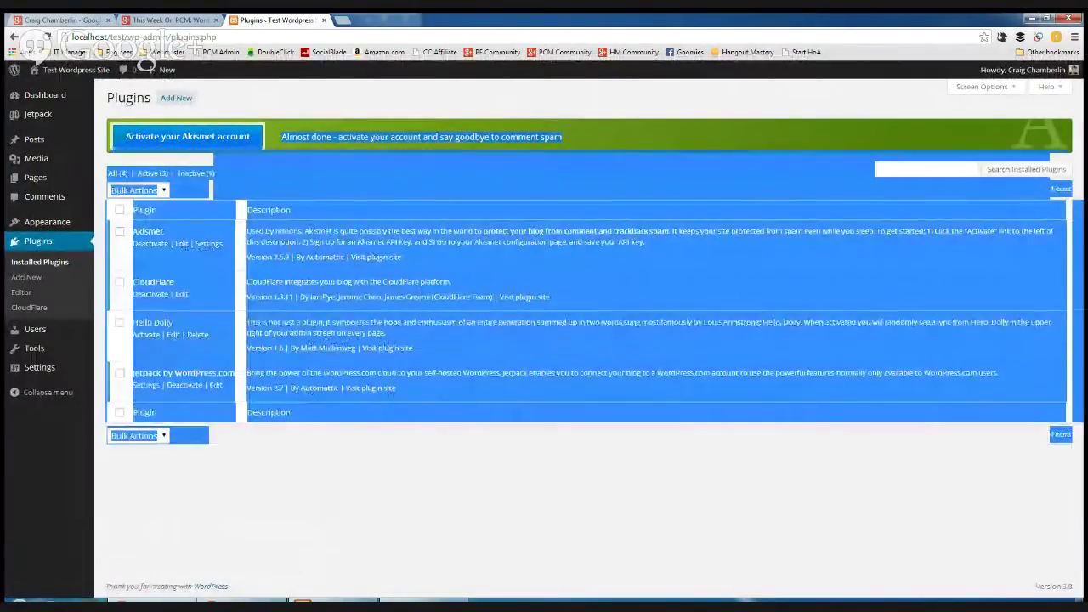
{"action": "left_click", "coordinate": [362, 233]}
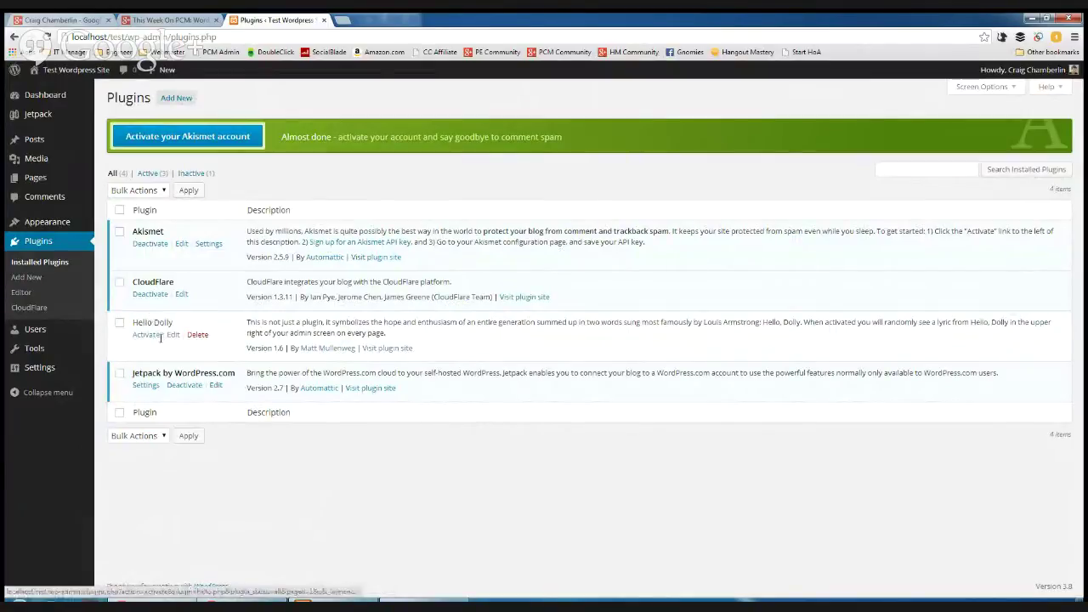
{"action": "left_click_drag", "start_coordinate": [161, 335], "coordinate": [133, 334]}
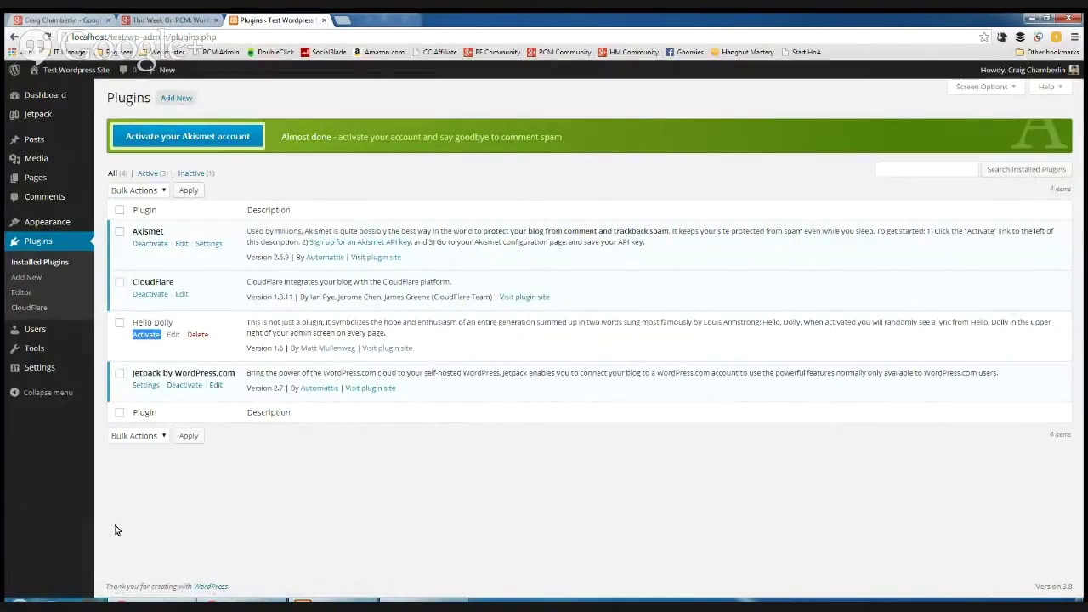
{"action": "left_click_drag", "start_coordinate": [124, 298], "coordinate": [172, 293]}
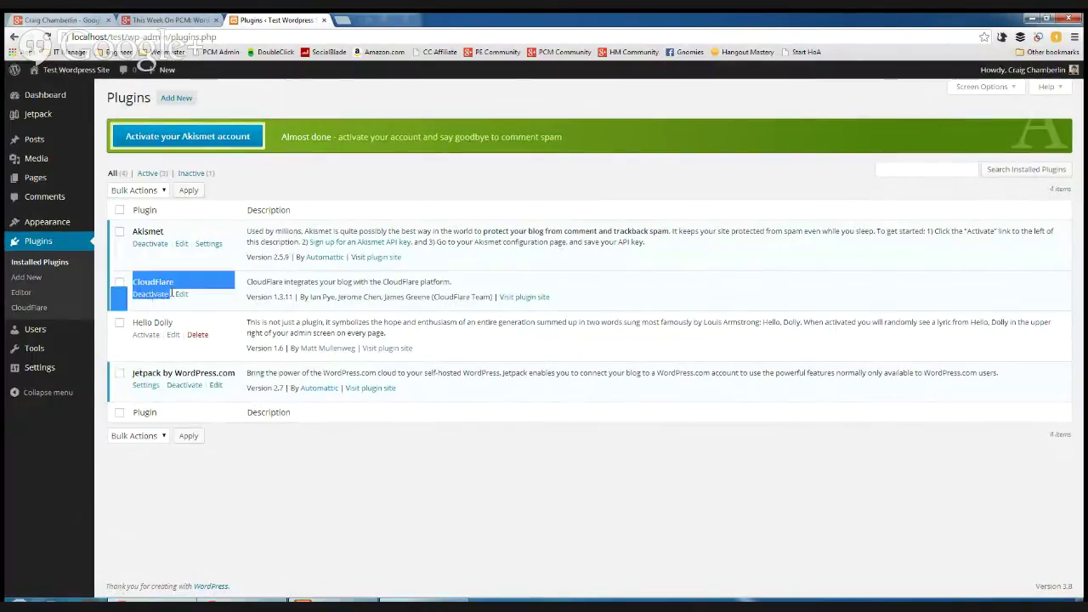
{"action": "left_click", "coordinate": [231, 309]}
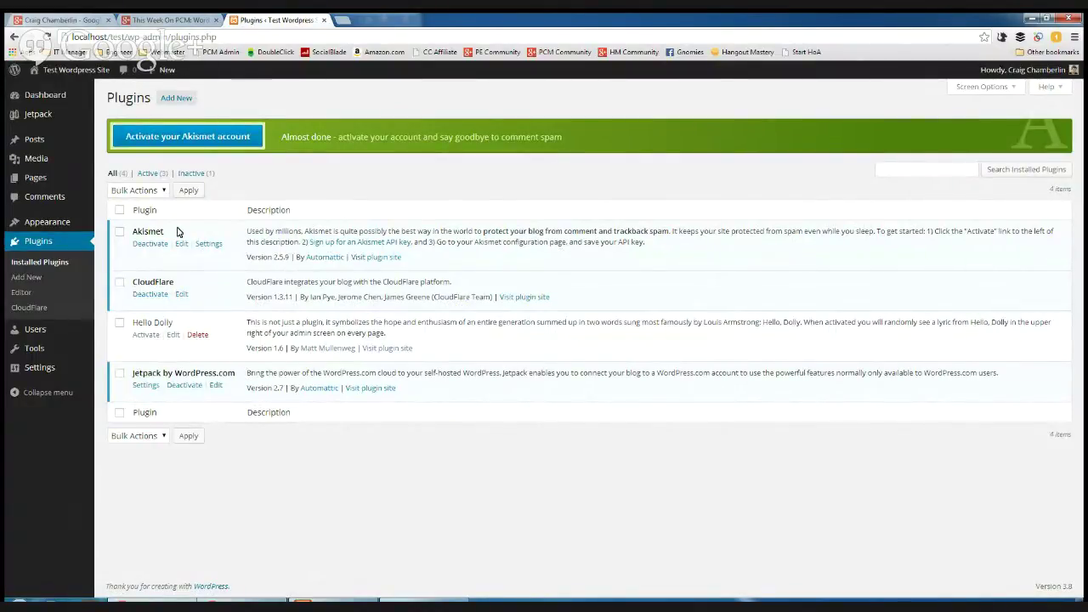
{"action": "left_click_drag", "start_coordinate": [192, 294], "coordinate": [114, 219]}
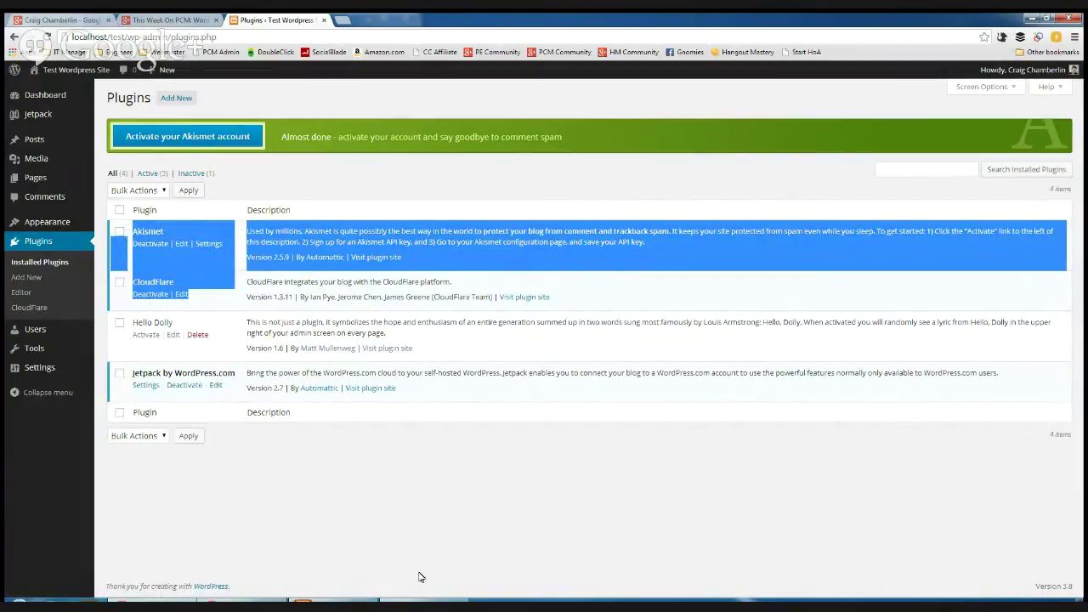
{"action": "left_click", "coordinate": [325, 257]}
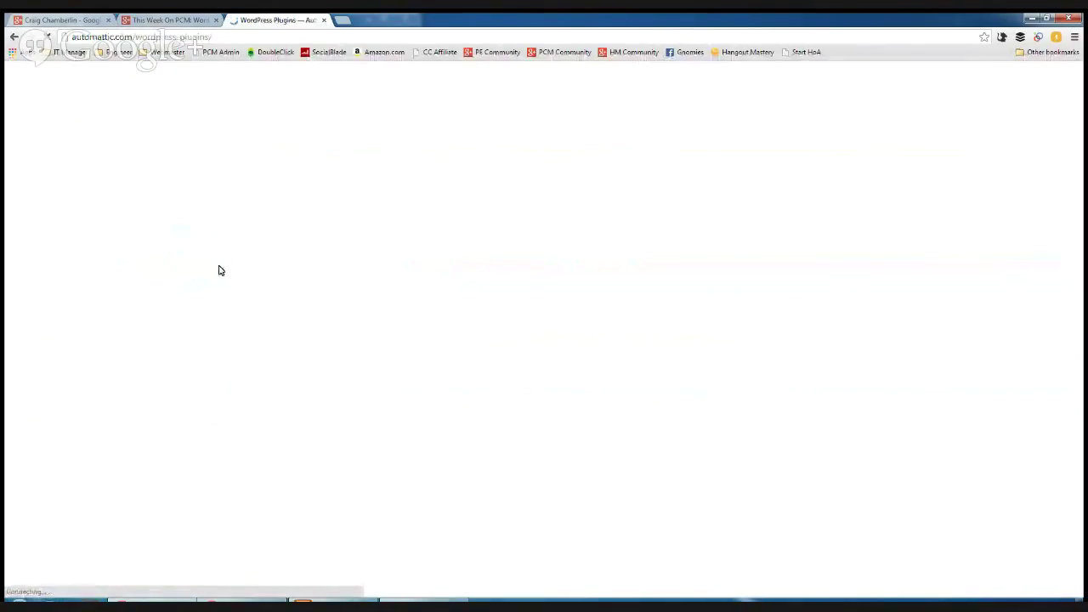
{"action": "key", "text": "alt+Left"}
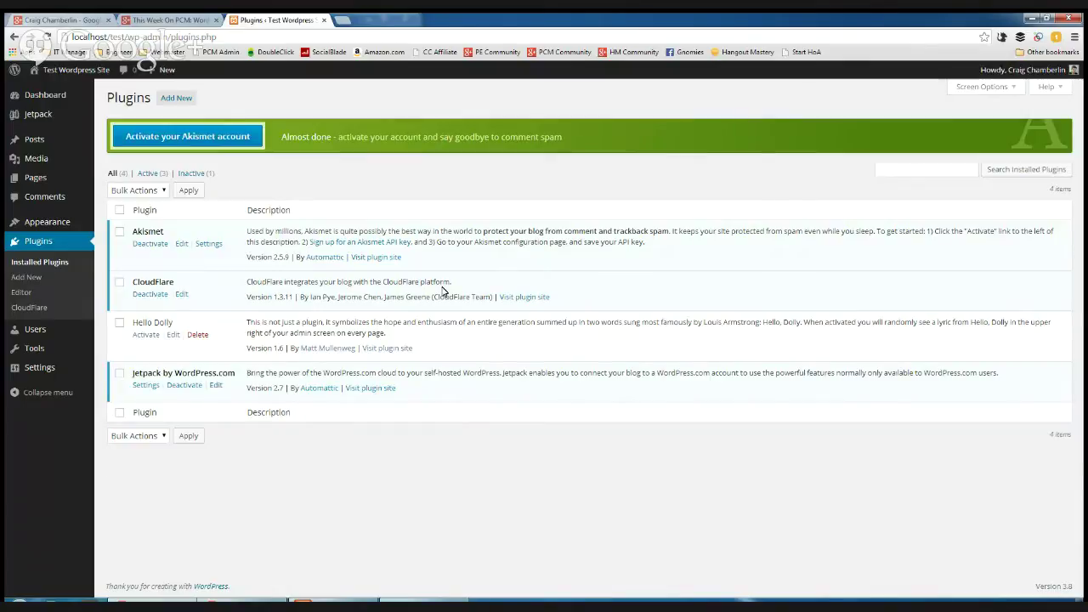
- Open the page for adding new plugins, and bring up the test site's front end in a separate browser tab
{"action": "left_click", "coordinate": [26, 277]}
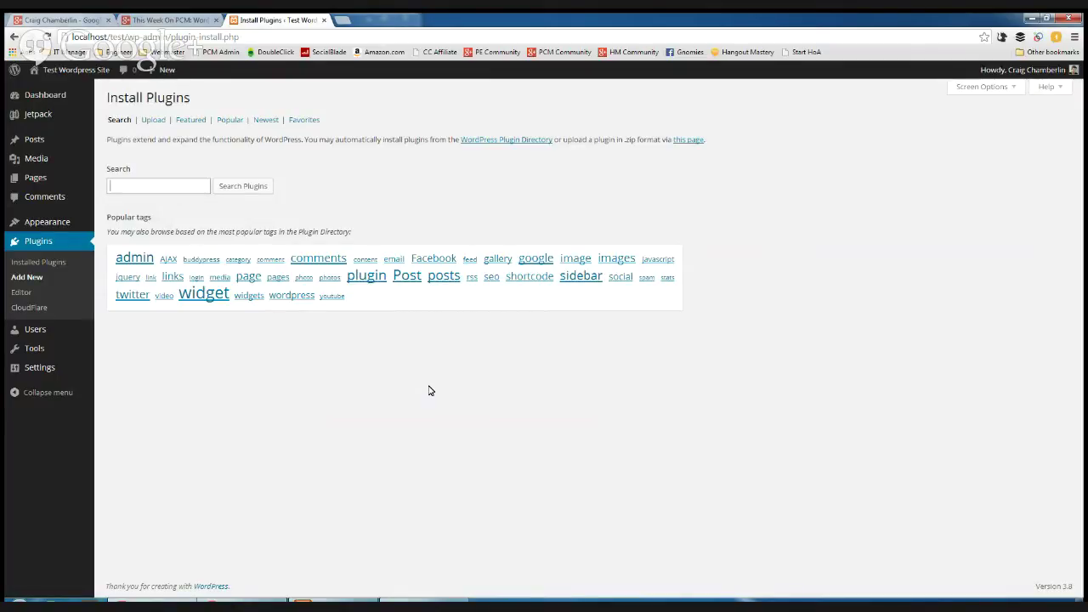
{"action": "right_click", "coordinate": [83, 88]}
{"action": "left_click", "coordinate": [133, 94]}
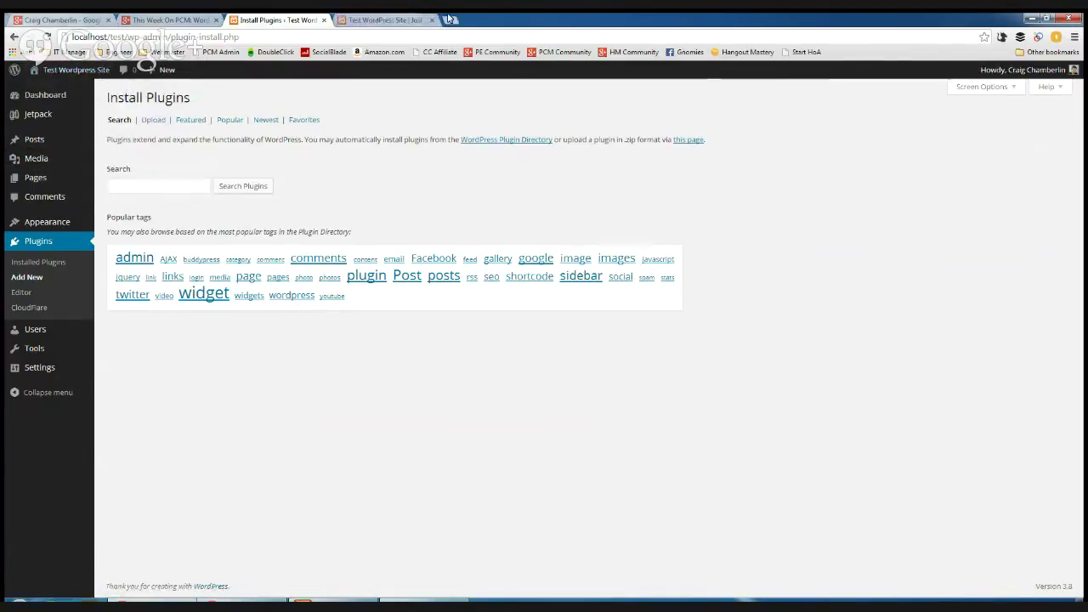
{"action": "left_click", "coordinate": [383, 20]}
- Open the post "This Is My First Post" on the test site and examine its comment section
{"action": "scroll", "coordinate": [373, 463], "scroll_direction": "down", "scroll_amount": 4}
{"action": "scroll", "coordinate": [371, 459], "scroll_direction": "up", "scroll_amount": 4}
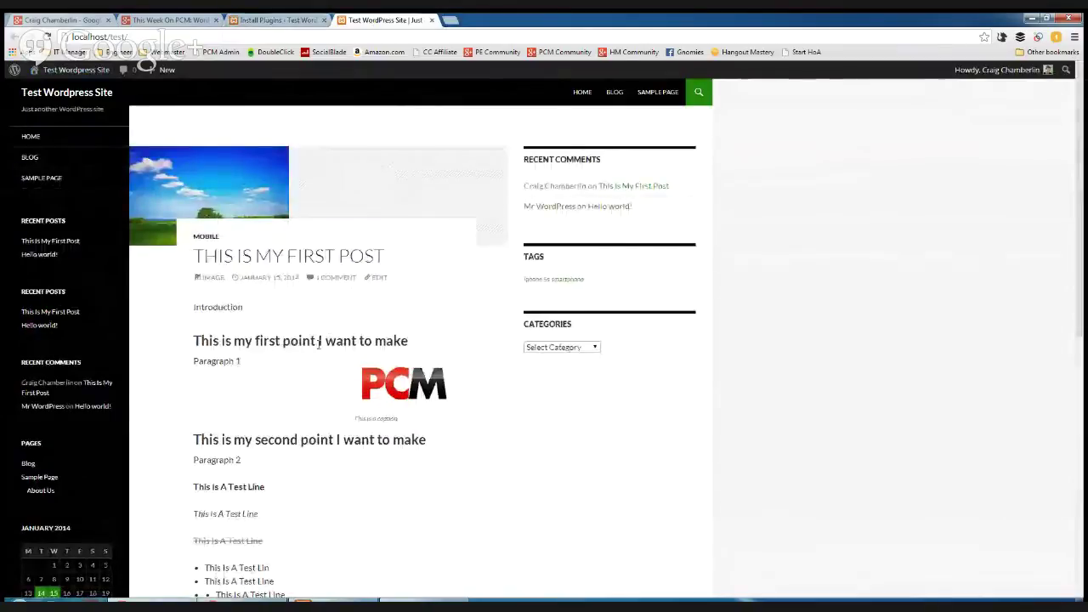
{"action": "left_click", "coordinate": [302, 255]}
{"action": "scroll", "coordinate": [429, 462], "scroll_direction": "down", "scroll_amount": 14}
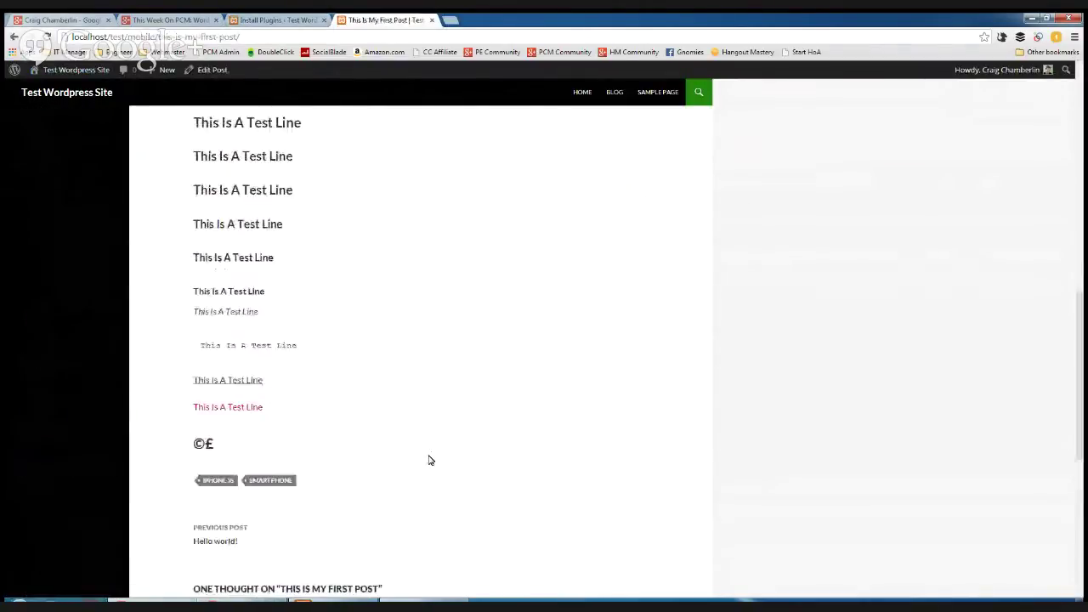
{"action": "scroll", "coordinate": [393, 490], "scroll_direction": "up", "scroll_amount": 3}
{"action": "scroll", "coordinate": [394, 490], "scroll_direction": "down", "scroll_amount": 2}
{"action": "scroll", "coordinate": [411, 430], "scroll_direction": "up", "scroll_amount": 1}
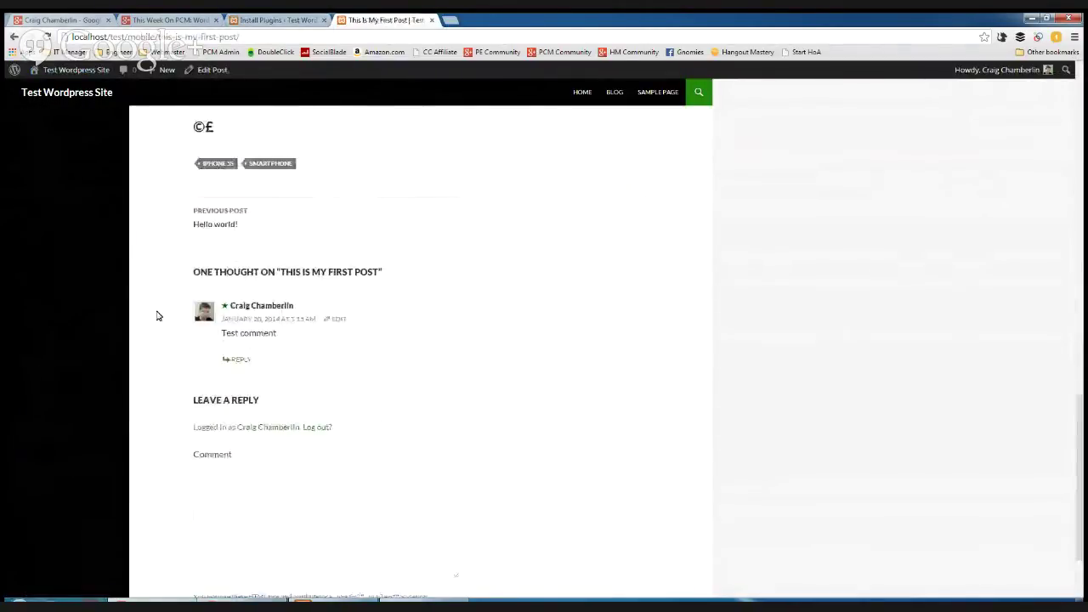
{"action": "mouse_move", "coordinate": [209, 328]}
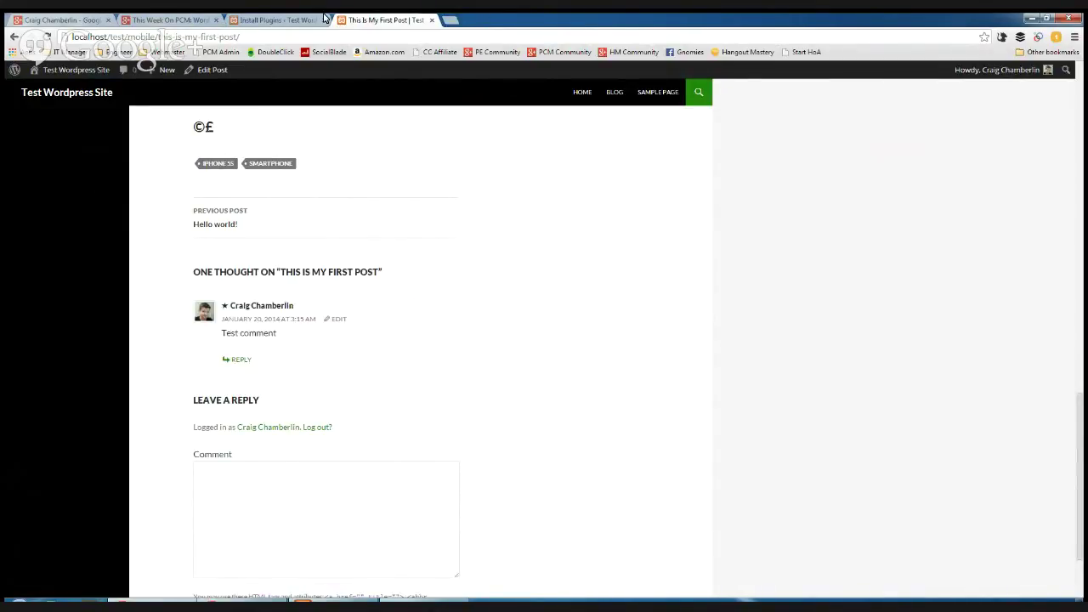
- Return to the Install Plugins page and search the plugin directory for "comments"
{"action": "left_click", "coordinate": [280, 20]}
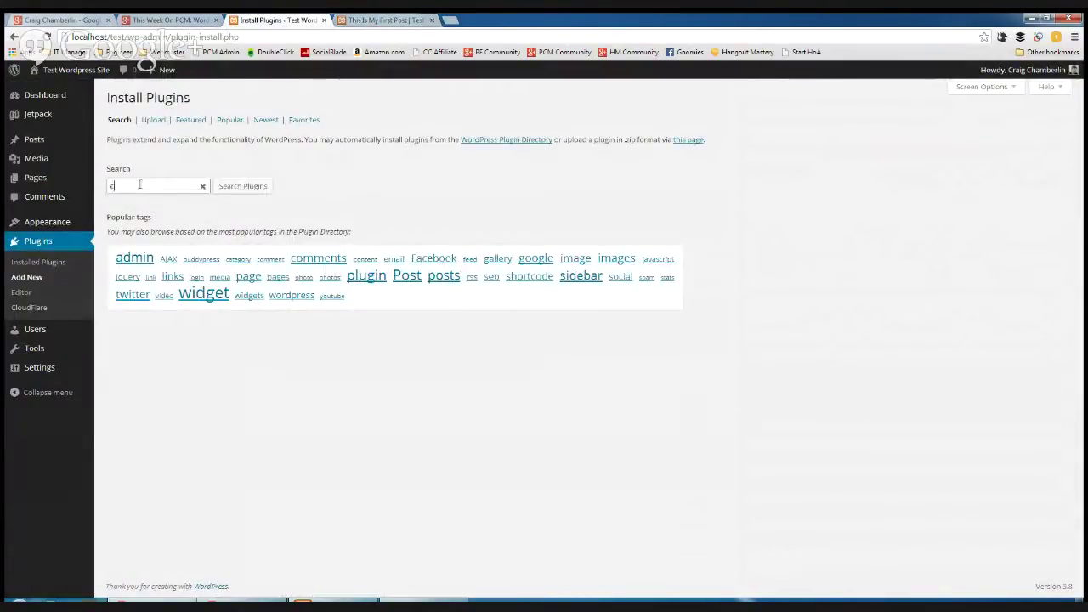
{"action": "type", "text": "omments"}
{"action": "key", "text": "Return"}
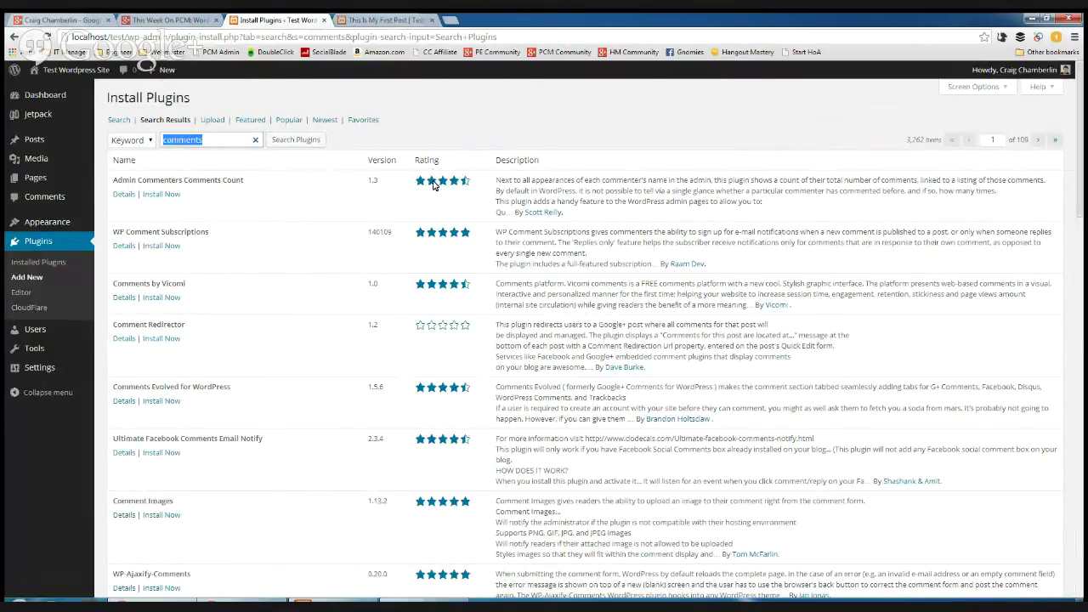
{"action": "left_click", "coordinate": [478, 184]}
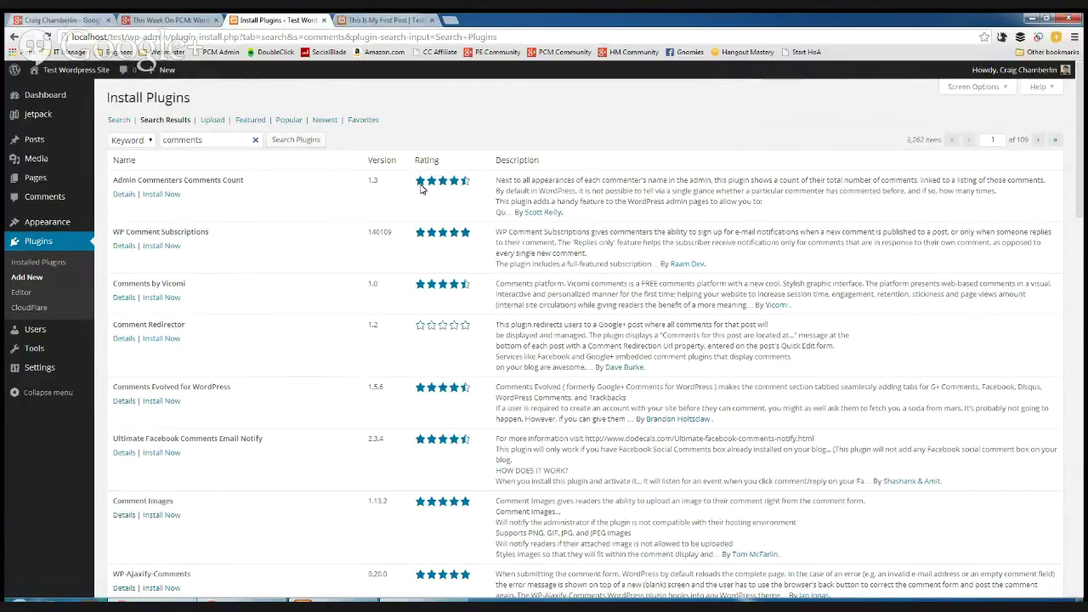
- Open the details of WP Comment Subscriptions and examine its rating count, last update, WordPress compatibility and version
{"action": "left_click", "coordinate": [128, 246]}
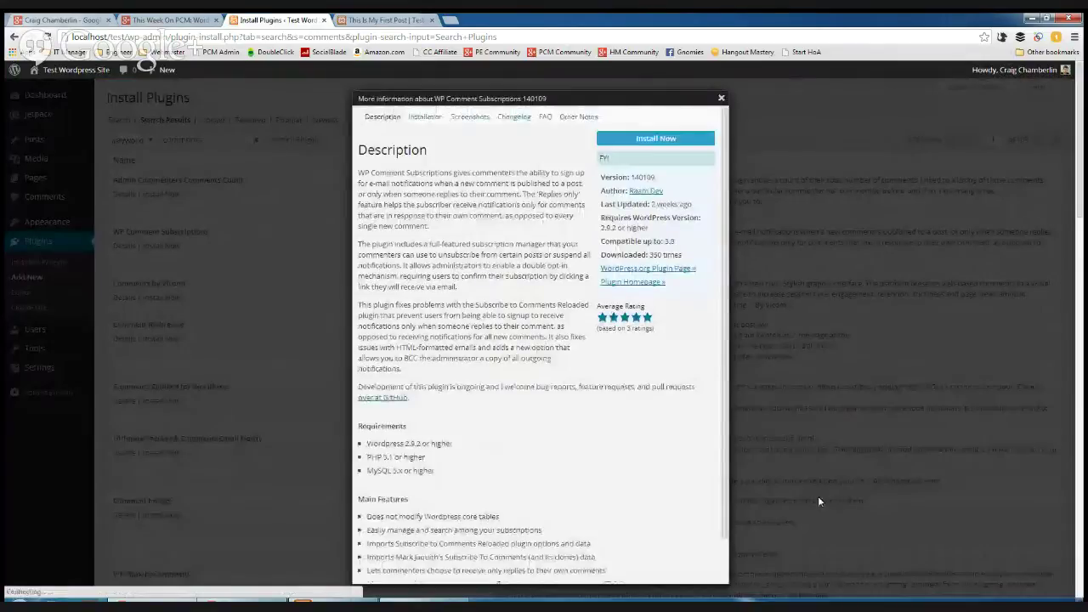
{"action": "left_click_drag", "start_coordinate": [672, 334], "coordinate": [599, 328]}
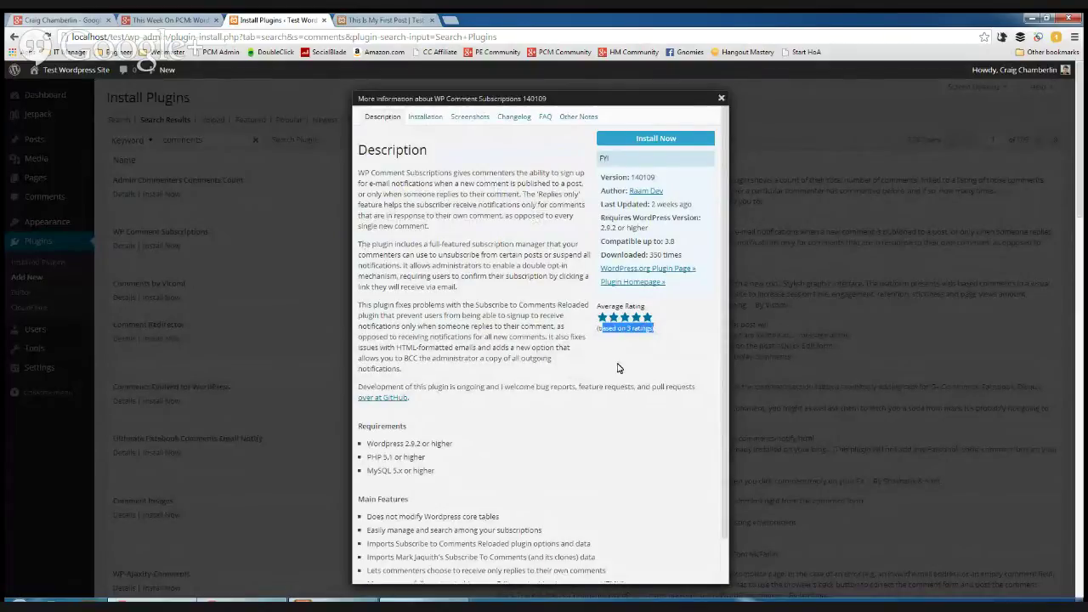
{"action": "left_click", "coordinate": [490, 218]}
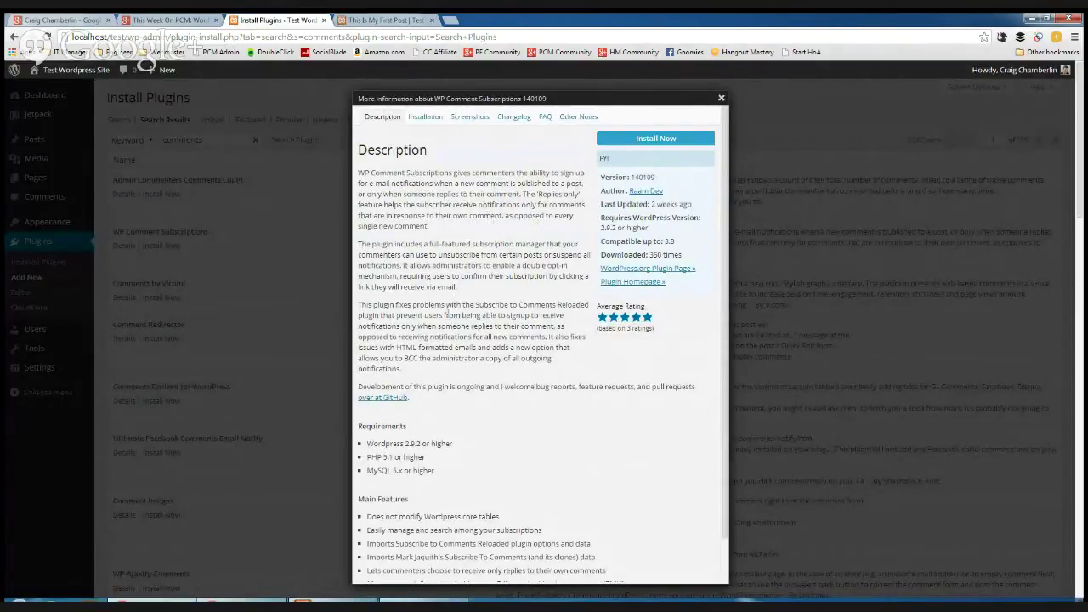
{"action": "scroll", "coordinate": [444, 299], "scroll_direction": "down", "scroll_amount": 1}
{"action": "scroll", "coordinate": [444, 299], "scroll_direction": "up", "scroll_amount": 1}
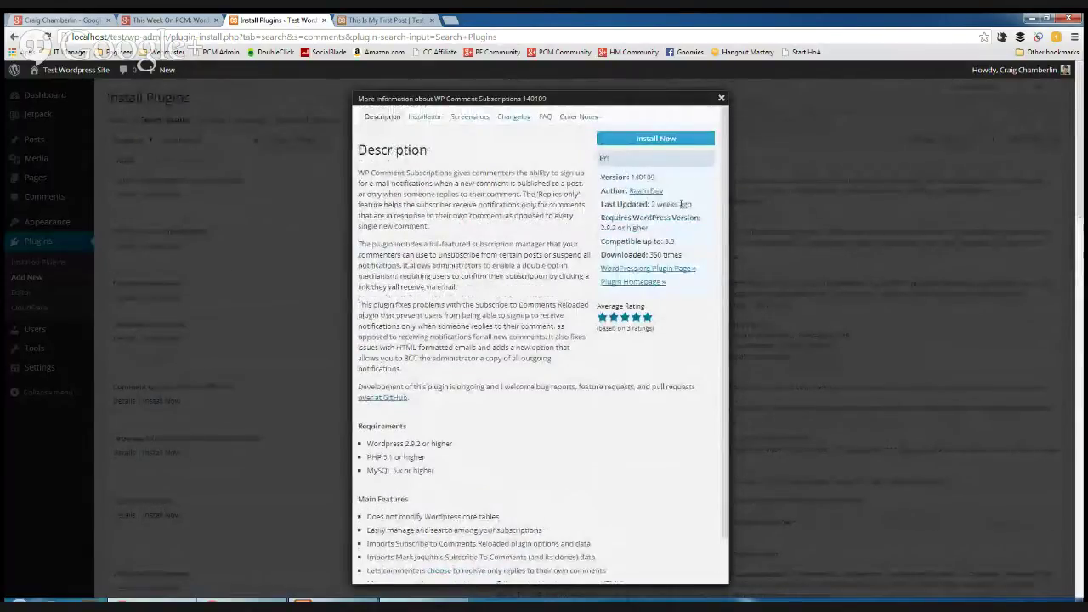
{"action": "left_click_drag", "start_coordinate": [690, 204], "coordinate": [651, 205]}
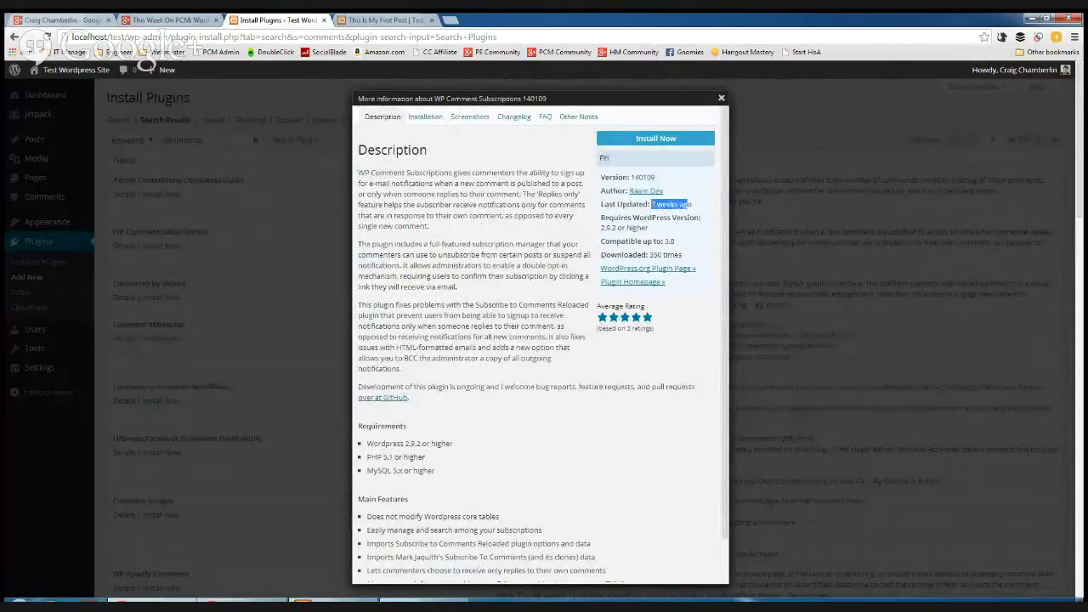
{"action": "left_click_drag", "start_coordinate": [681, 242], "coordinate": [664, 242]}
{"action": "left_click", "coordinate": [663, 178]}
{"action": "left_click_drag", "start_coordinate": [643, 178], "coordinate": [636, 178]}
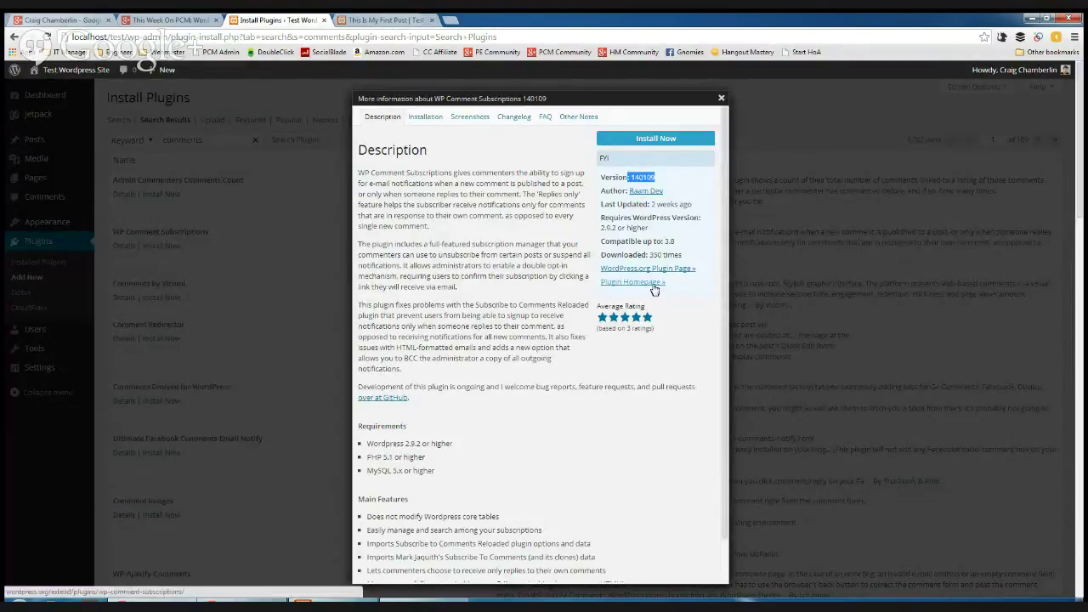
- Read through the WP Comment Subscriptions description, including its requirements and main features
{"action": "left_click", "coordinate": [501, 419]}
{"action": "scroll", "coordinate": [498, 429], "scroll_direction": "down", "scroll_amount": 3}
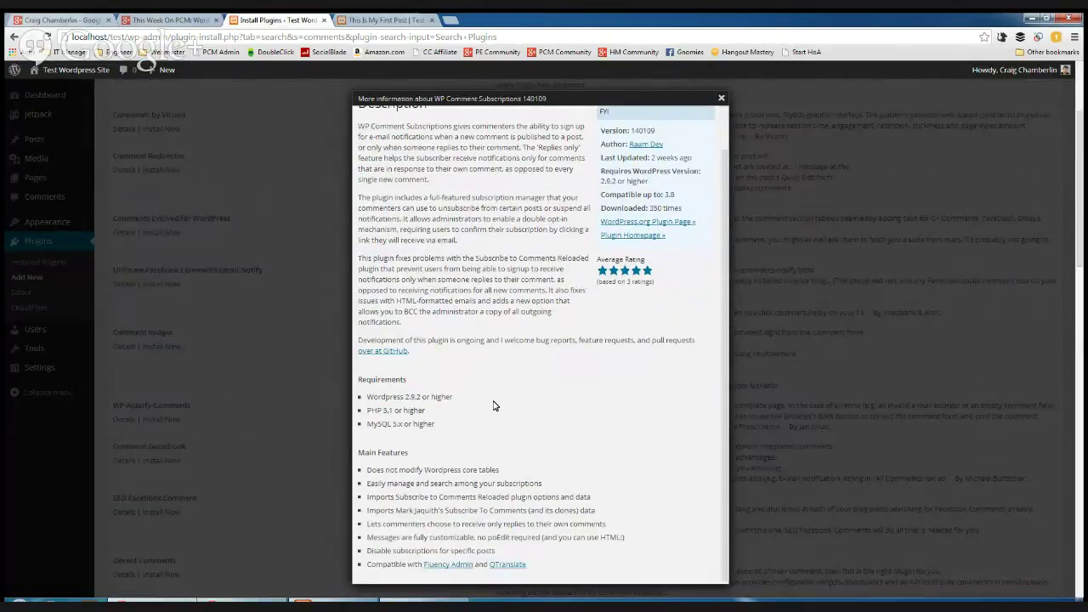
{"action": "scroll", "coordinate": [493, 438], "scroll_direction": "up", "scroll_amount": 3}
{"action": "left_click_drag", "start_coordinate": [463, 265], "coordinate": [401, 369]}
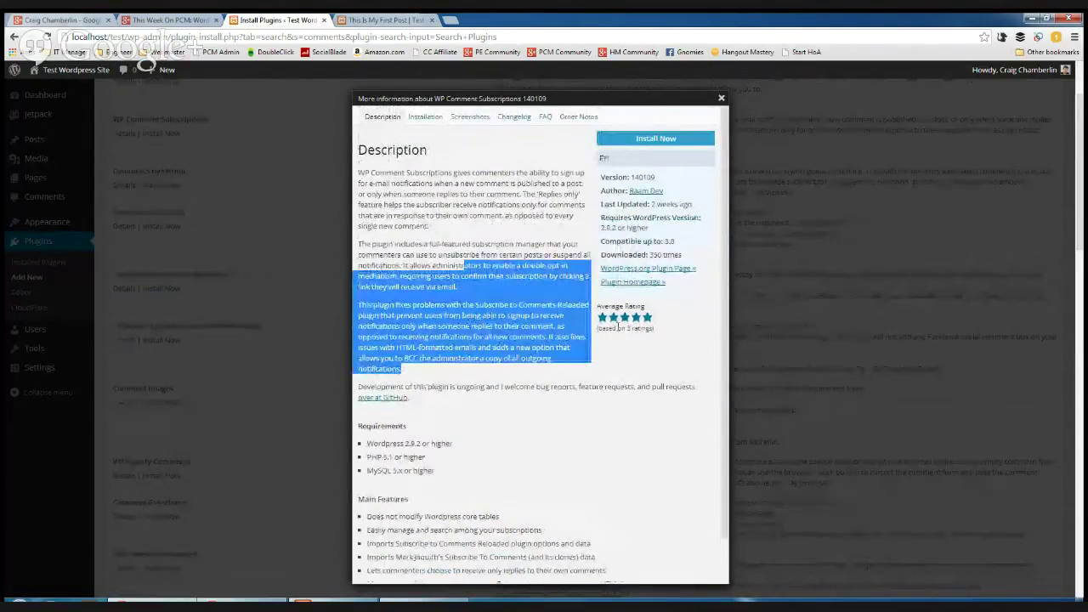
{"action": "left_click", "coordinate": [557, 249]}
- Read the installation instructions for WP Comment Subscriptions and view its screenshots
{"action": "left_click", "coordinate": [425, 117]}
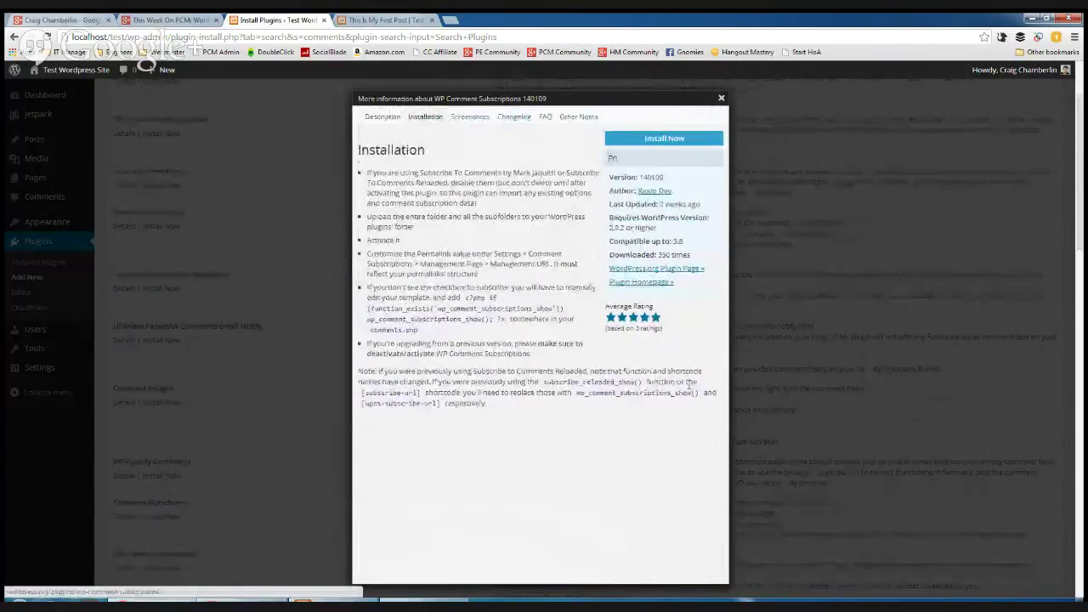
{"action": "left_click_drag", "start_coordinate": [381, 172], "coordinate": [439, 230]}
{"action": "left_click", "coordinate": [505, 286]}
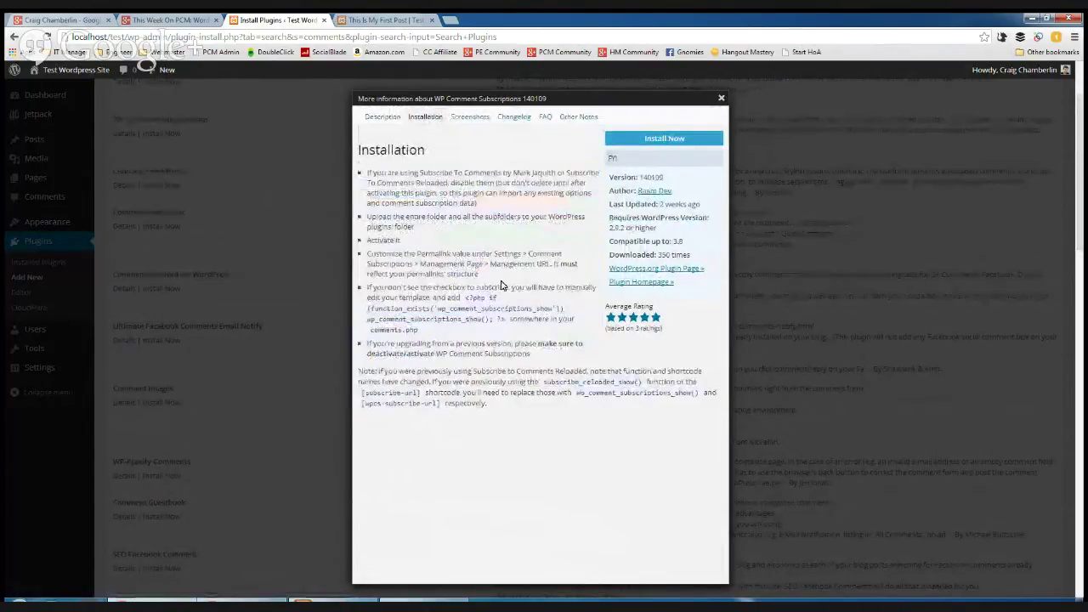
{"action": "left_click_drag", "start_coordinate": [527, 411], "coordinate": [391, 174]}
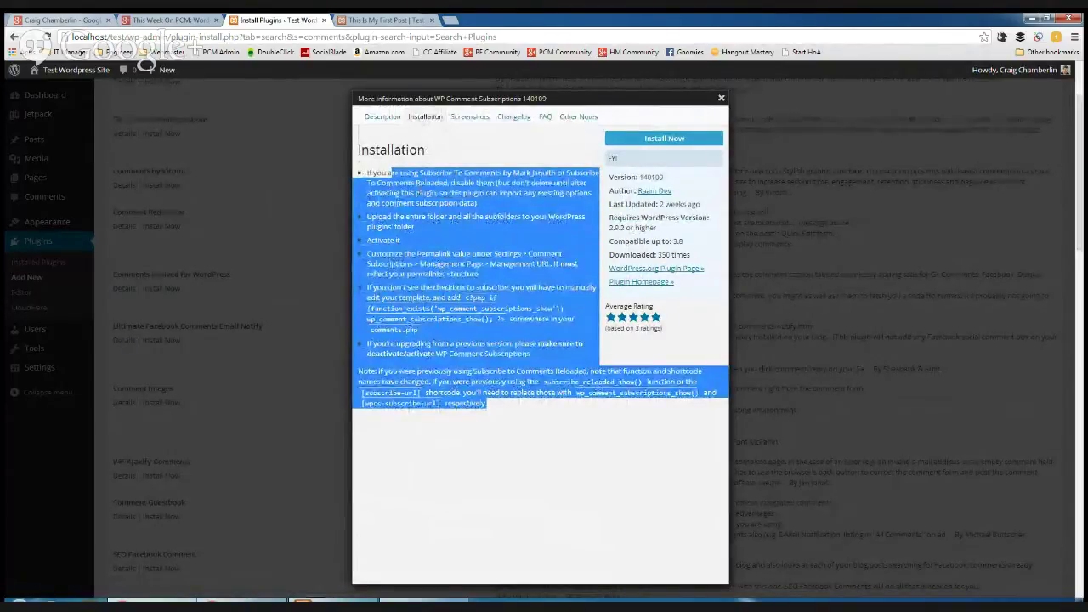
{"action": "left_click", "coordinate": [469, 118]}
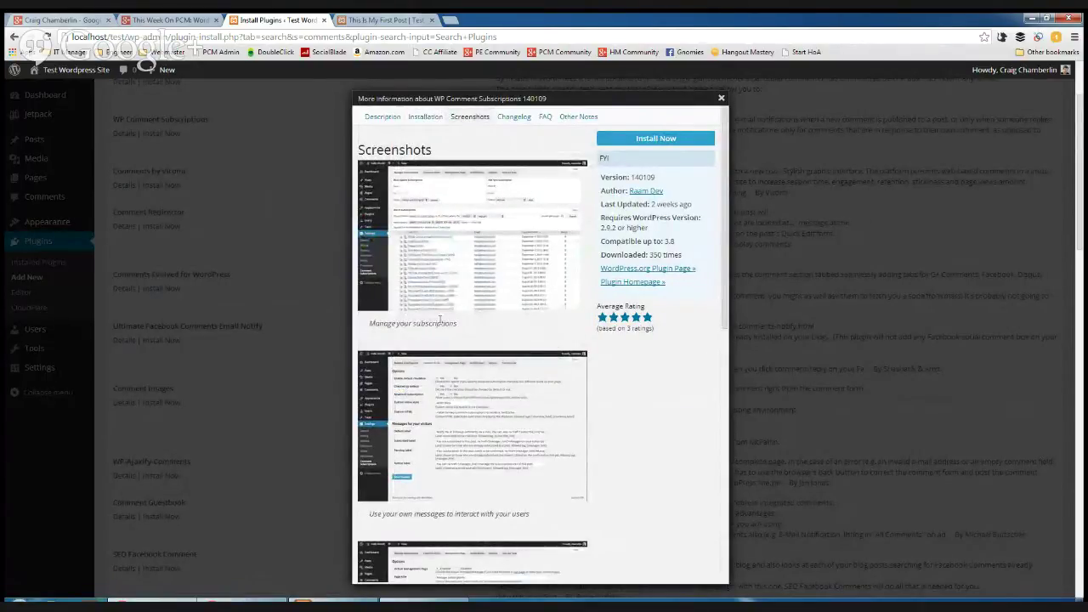
- View the remaining screenshots of WP Comment Subscriptions and read through its changelog
{"action": "scroll", "coordinate": [429, 391], "scroll_direction": "down", "scroll_amount": 5}
{"action": "scroll", "coordinate": [430, 395], "scroll_direction": "down", "scroll_amount": 2}
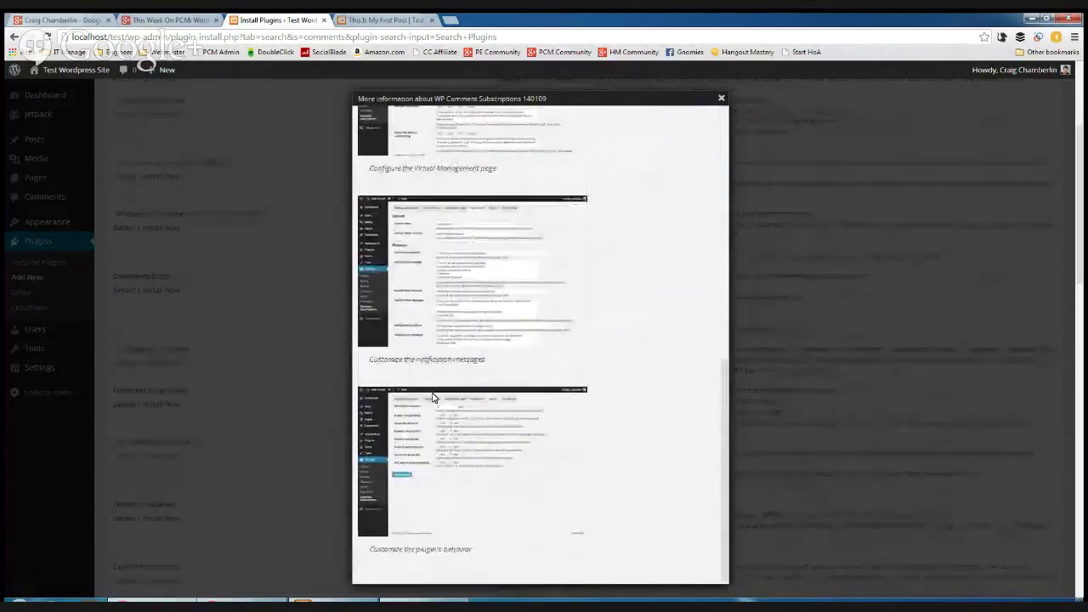
{"action": "scroll", "coordinate": [433, 408], "scroll_direction": "up", "scroll_amount": 7}
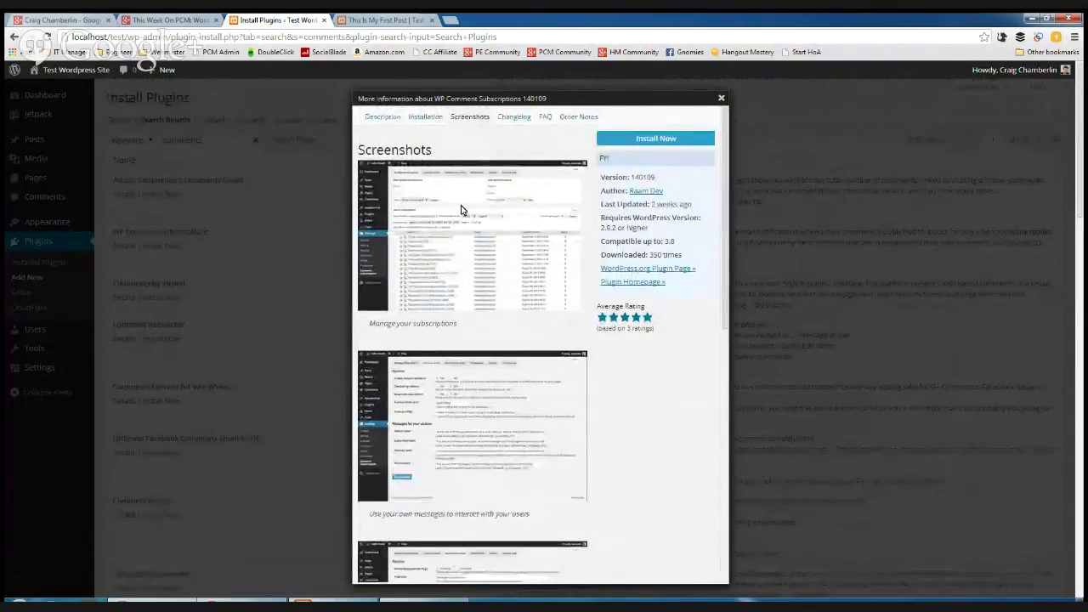
{"action": "left_click", "coordinate": [514, 116]}
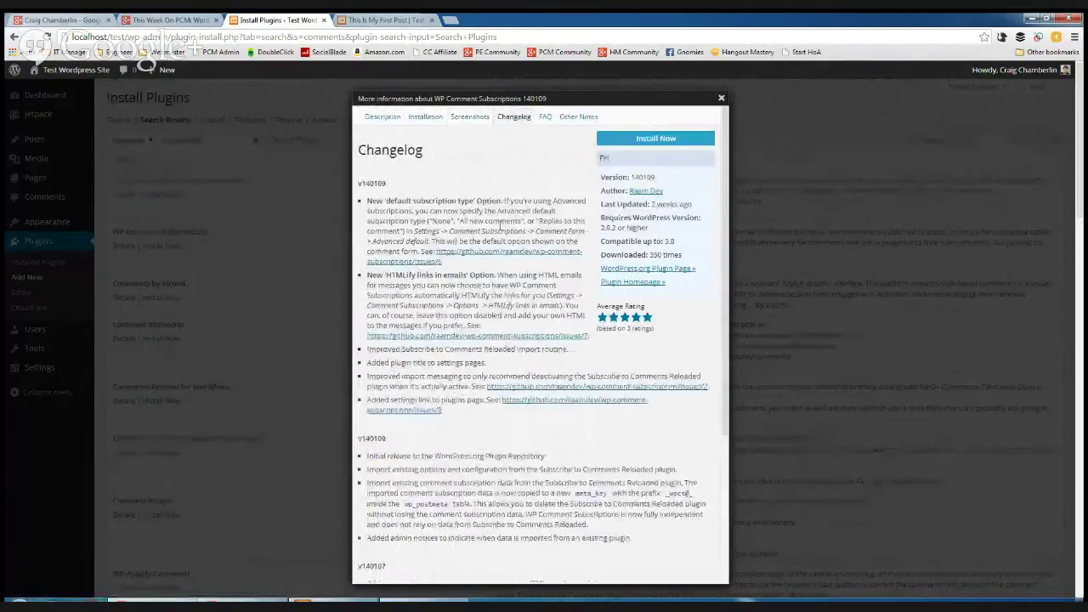
{"action": "scroll", "coordinate": [497, 239], "scroll_direction": "down", "scroll_amount": 3}
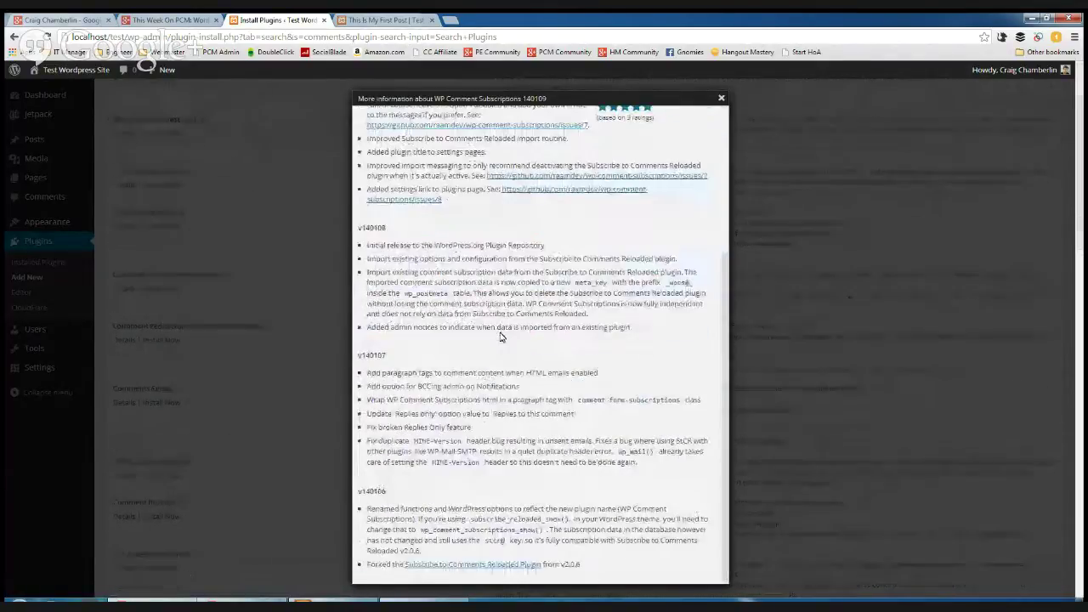
{"action": "scroll", "coordinate": [491, 413], "scroll_direction": "up", "scroll_amount": 3}
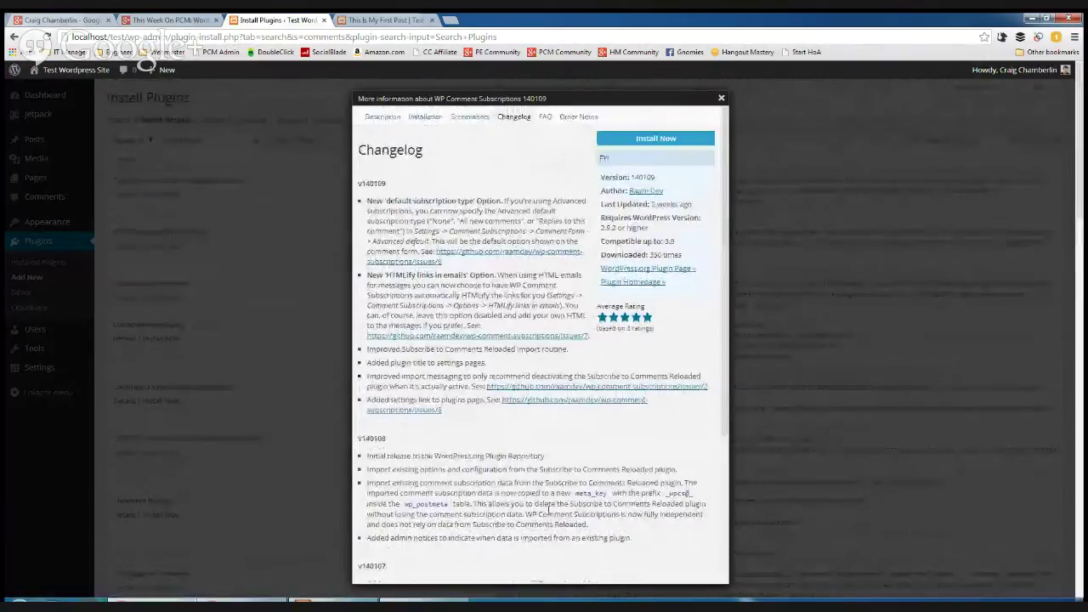
- Review the FAQ, changelog and other notes of WP Comment Subscriptions, ending back on its description
{"action": "left_click", "coordinate": [545, 116]}
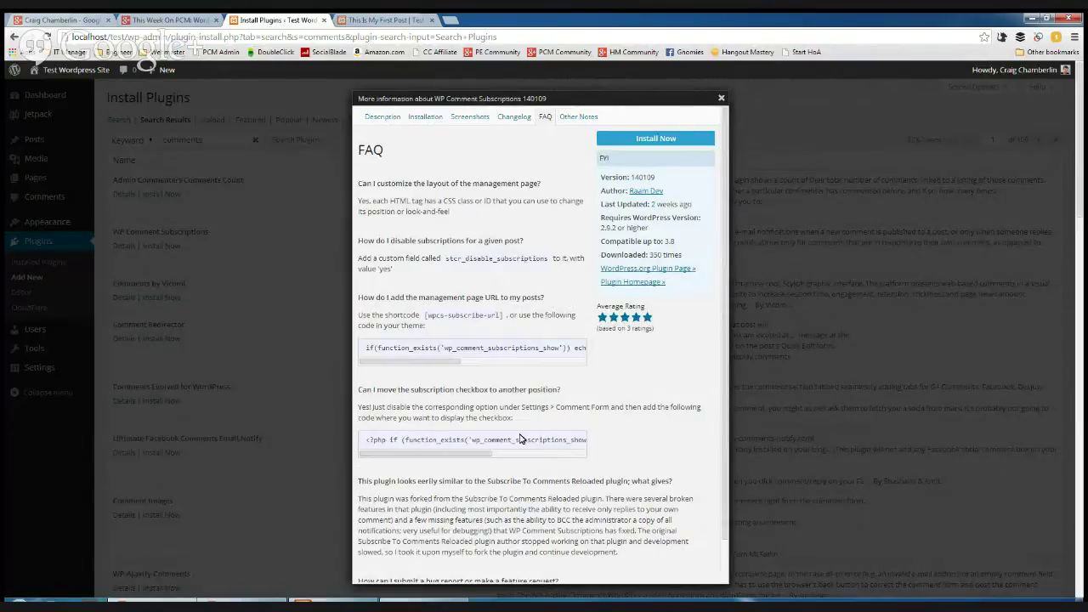
{"action": "left_click", "coordinate": [565, 119]}
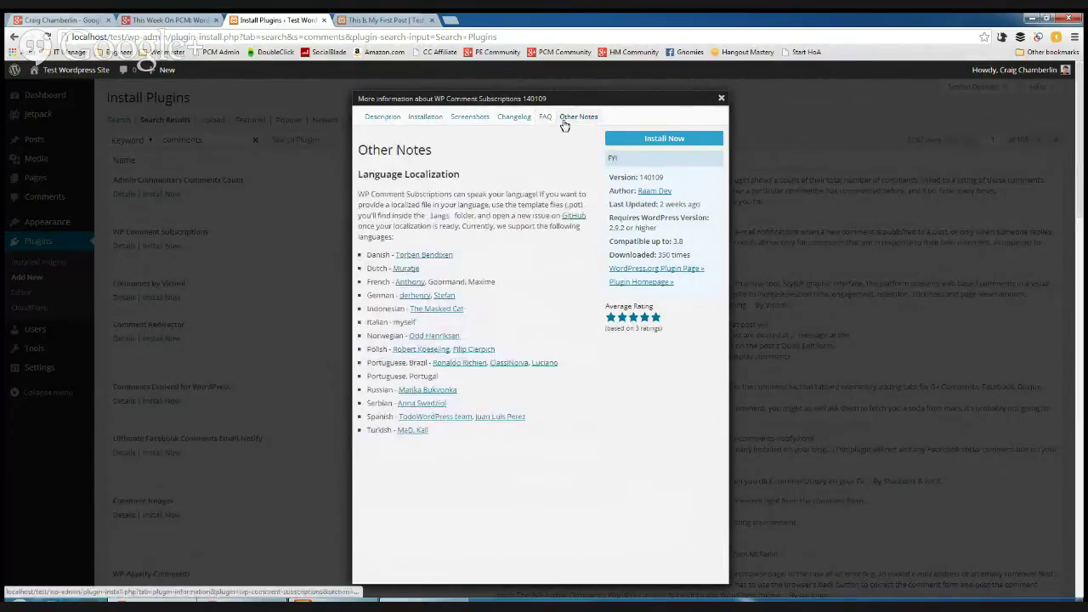
{"action": "left_click", "coordinate": [545, 117]}
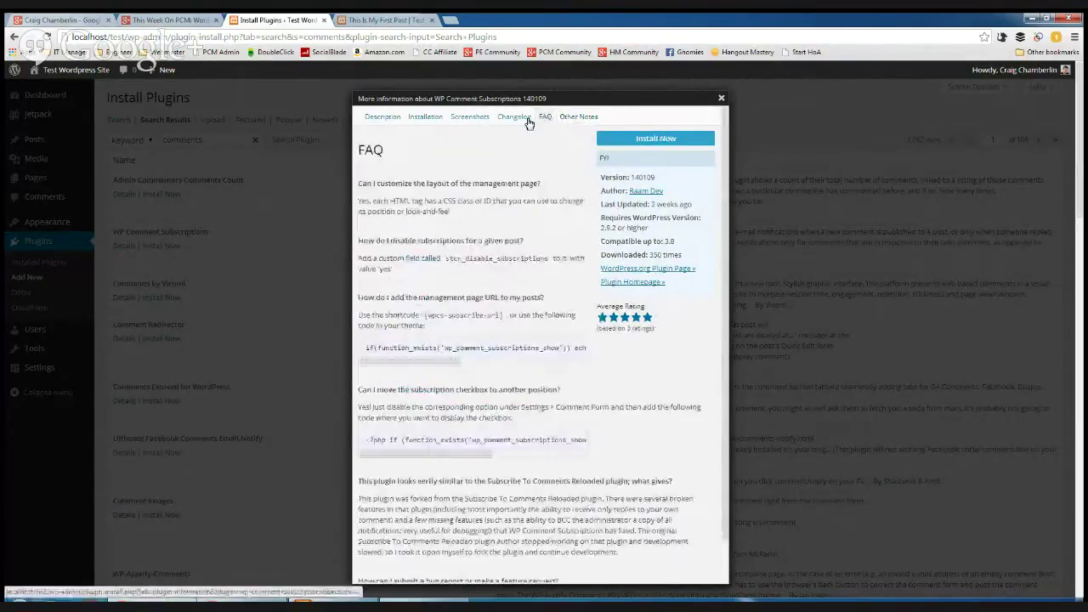
{"action": "left_click", "coordinate": [514, 117]}
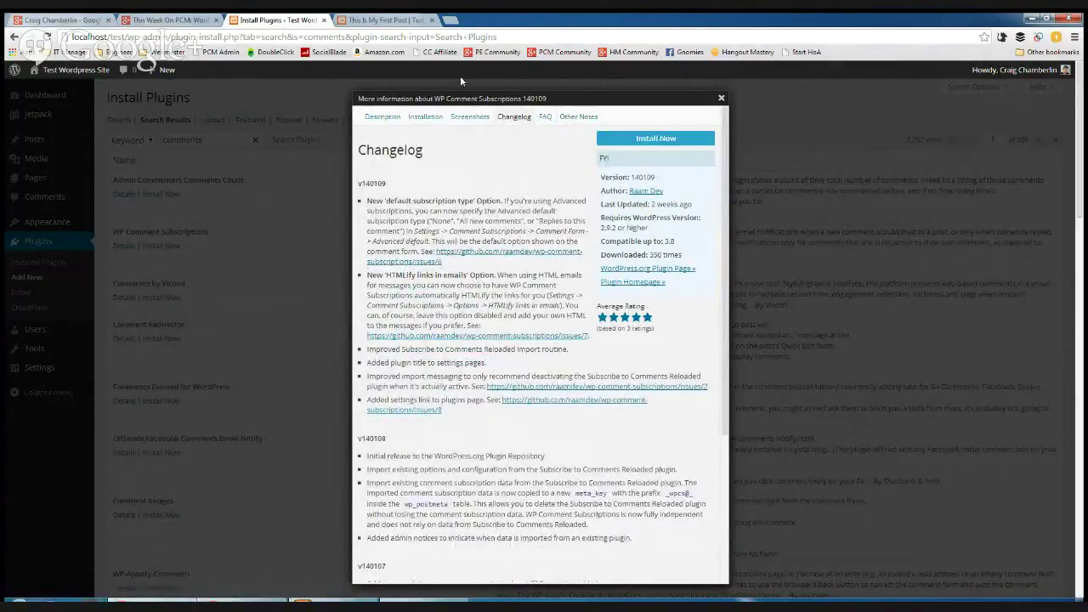
{"action": "left_click", "coordinate": [545, 119]}
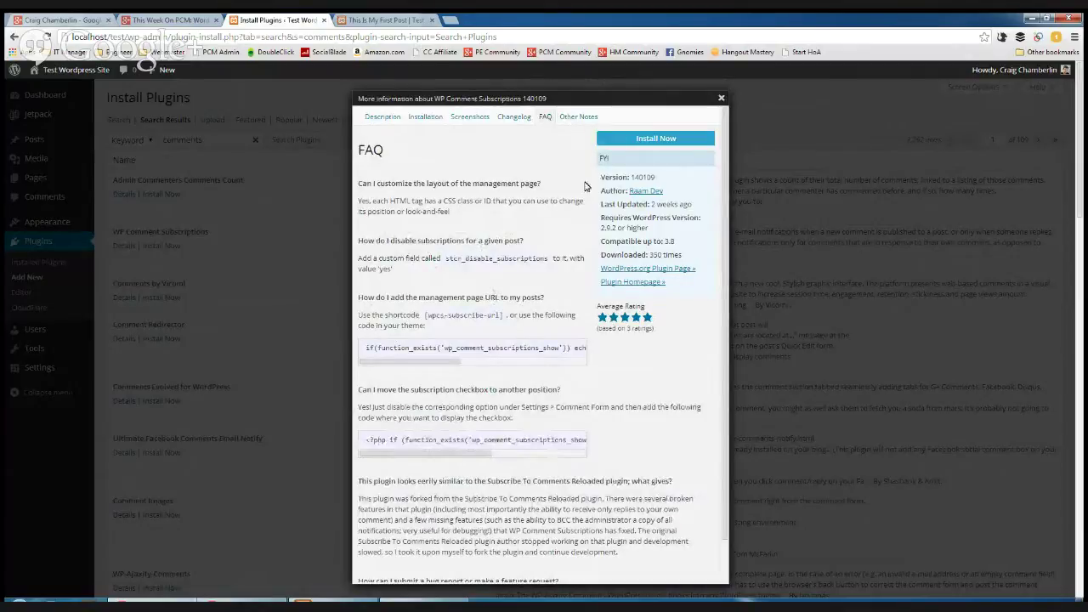
{"action": "scroll", "coordinate": [493, 255], "scroll_direction": "down", "scroll_amount": 1}
{"action": "scroll", "coordinate": [490, 269], "scroll_direction": "up", "scroll_amount": 1}
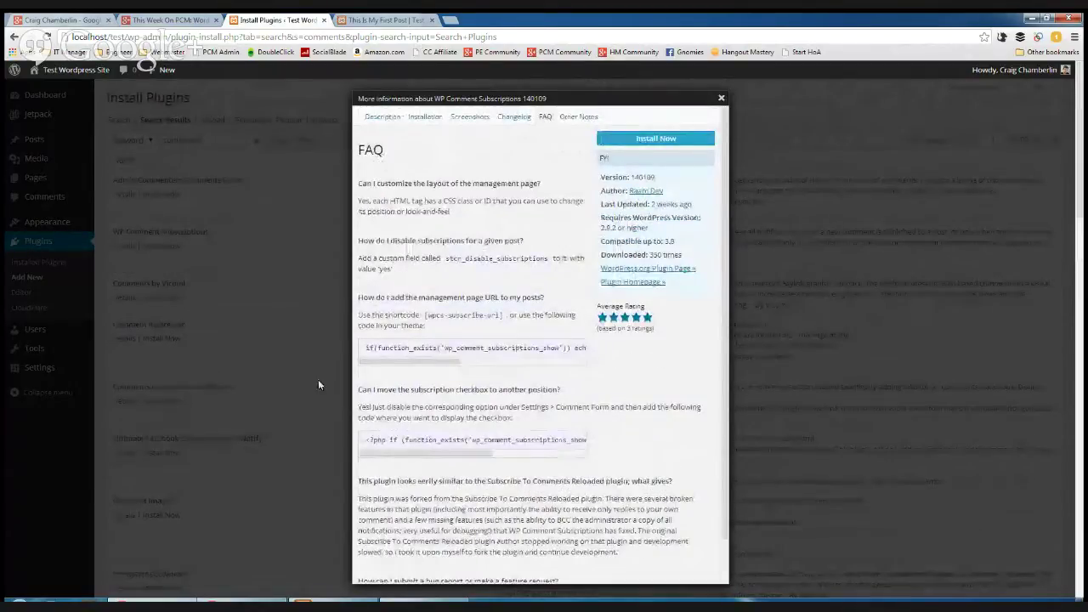
{"action": "left_click", "coordinate": [578, 117]}
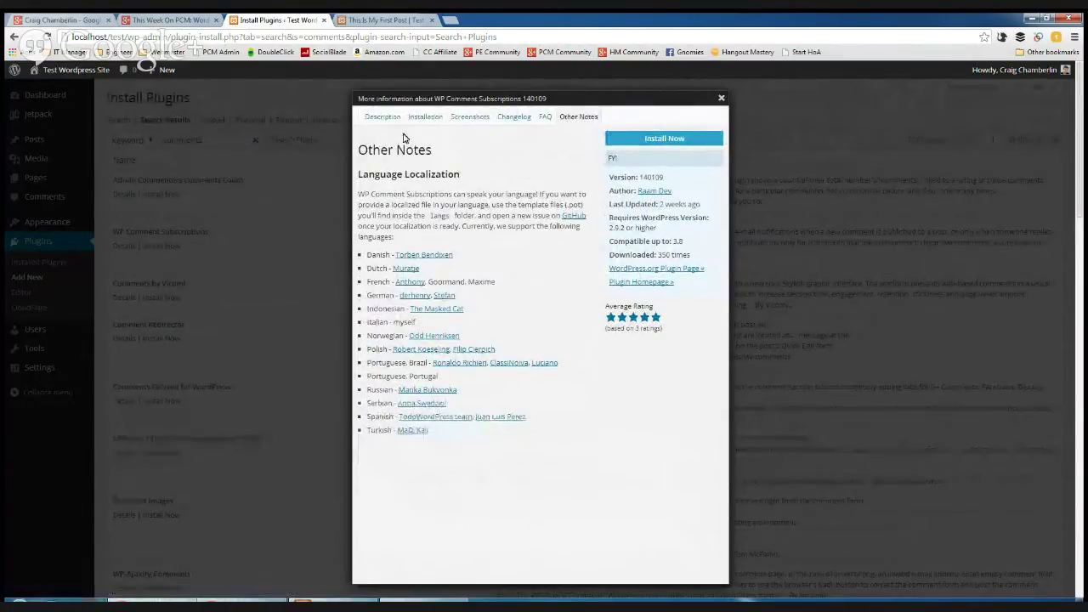
{"action": "left_click", "coordinate": [379, 123]}
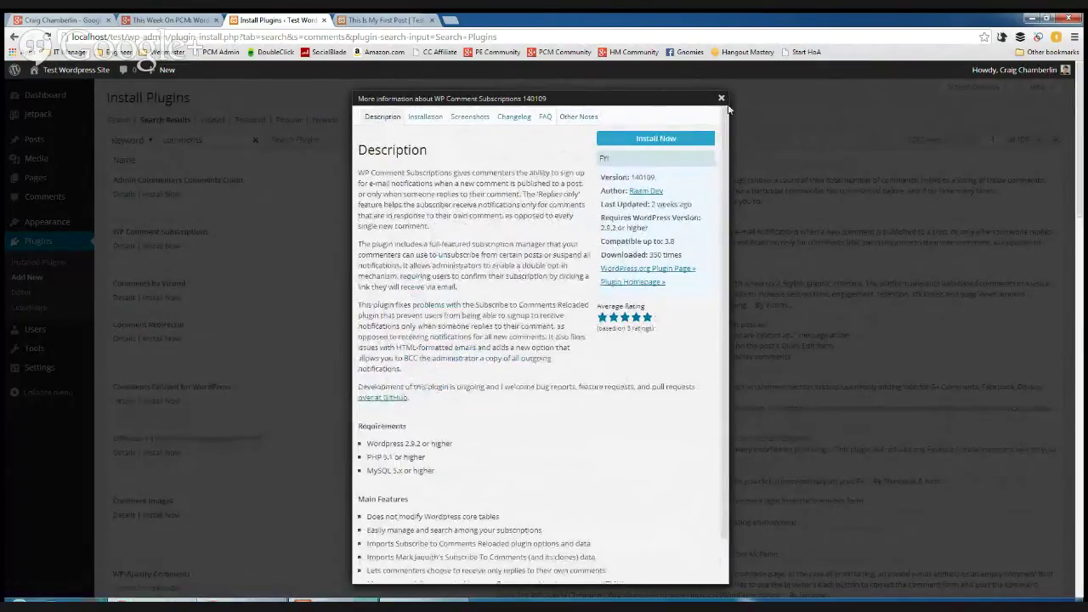
- Close the WP Comment Subscriptions details and look through the plugins found for the keyword "comments"
{"action": "left_click", "coordinate": [721, 98]}
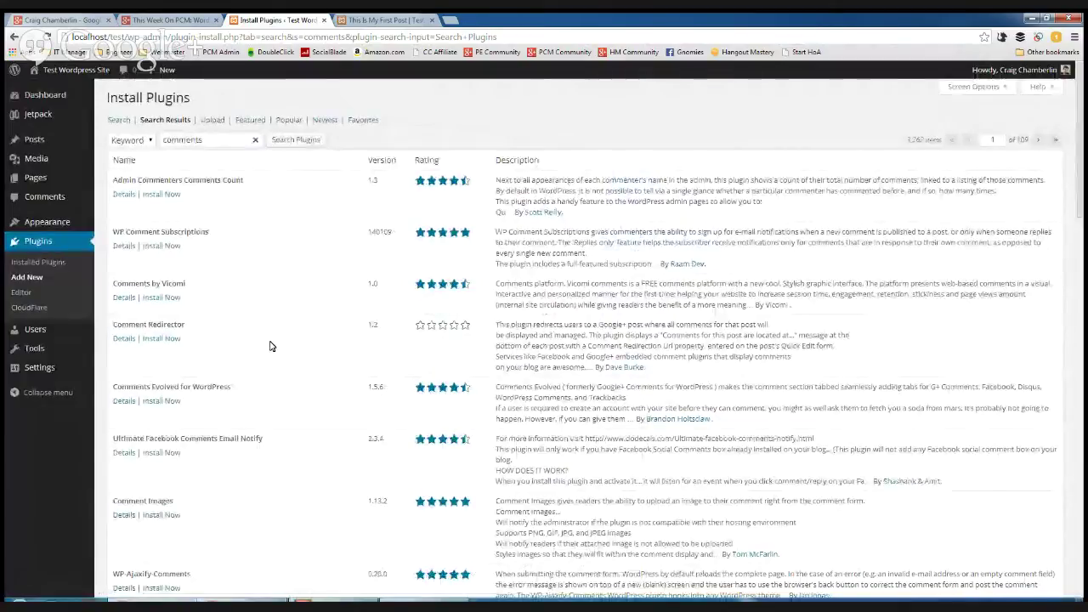
{"action": "scroll", "coordinate": [270, 346], "scroll_direction": "down", "scroll_amount": 1}
{"action": "scroll", "coordinate": [268, 353], "scroll_direction": "down", "scroll_amount": 2}
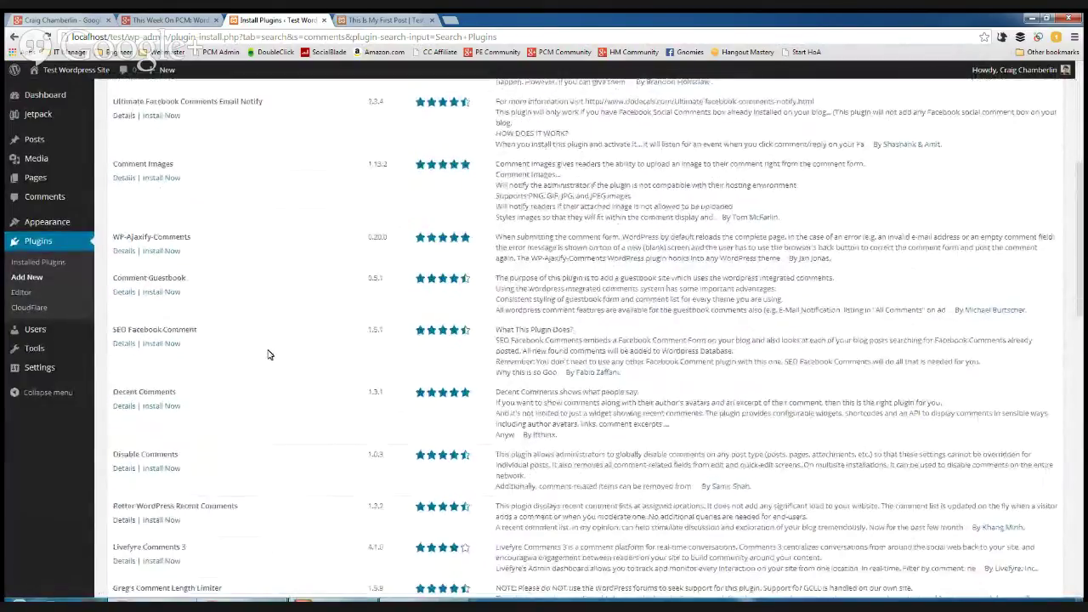
{"action": "scroll", "coordinate": [266, 355], "scroll_direction": "up", "scroll_amount": 3}
{"action": "scroll", "coordinate": [266, 356], "scroll_direction": "up", "scroll_amount": 1}
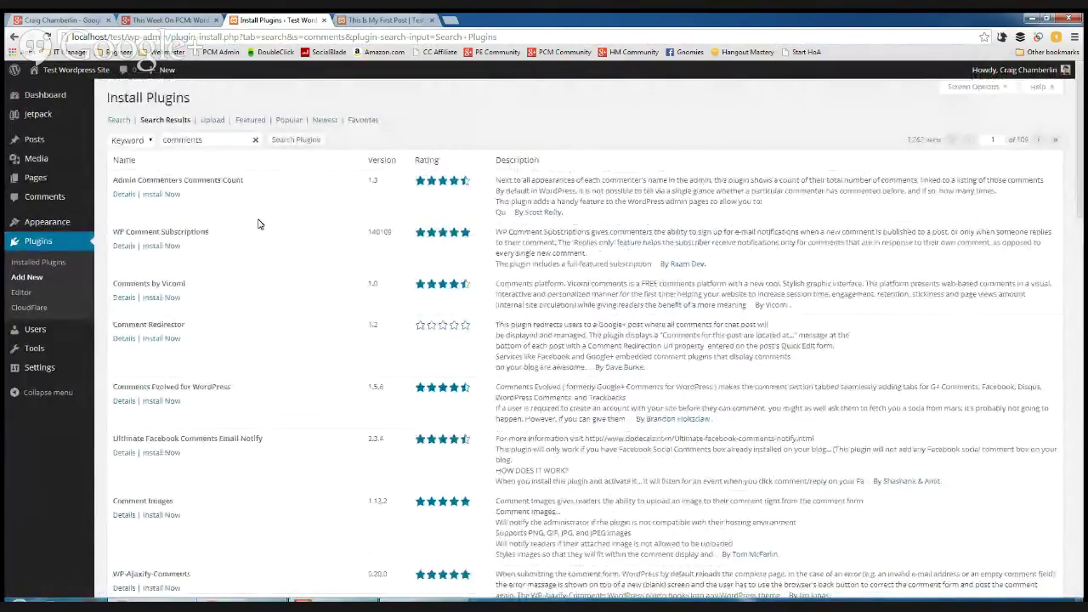
- Browse the popular plugins, pointing out WordPress SEO by Yoast, Contact Form 7 and All in One SEO Pack
{"action": "left_click", "coordinate": [261, 124]}
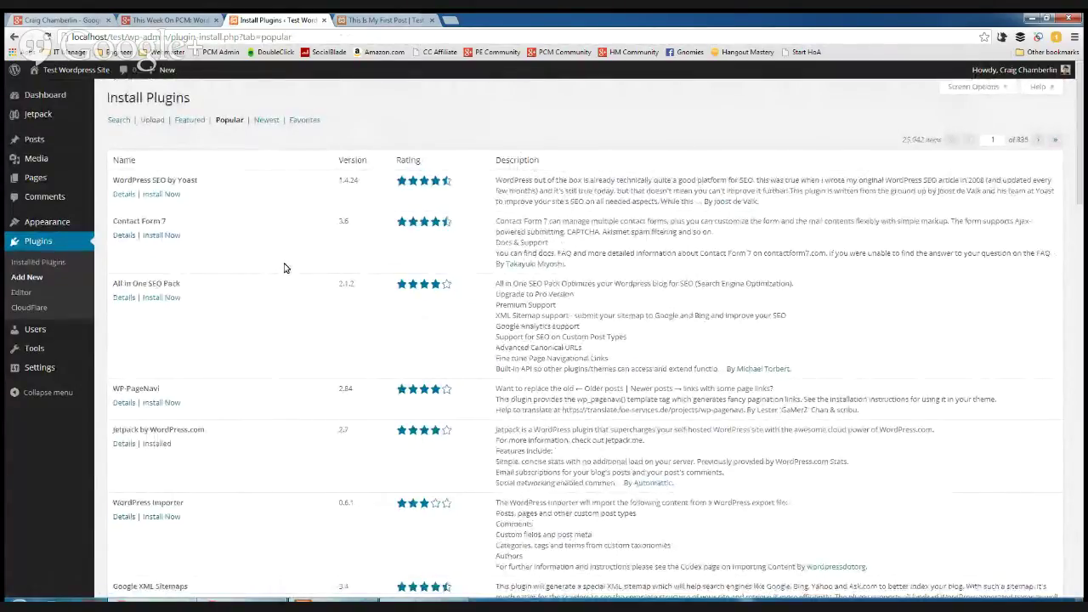
{"action": "left_click_drag", "start_coordinate": [195, 179], "coordinate": [124, 181]}
{"action": "left_click_drag", "start_coordinate": [170, 221], "coordinate": [114, 222]}
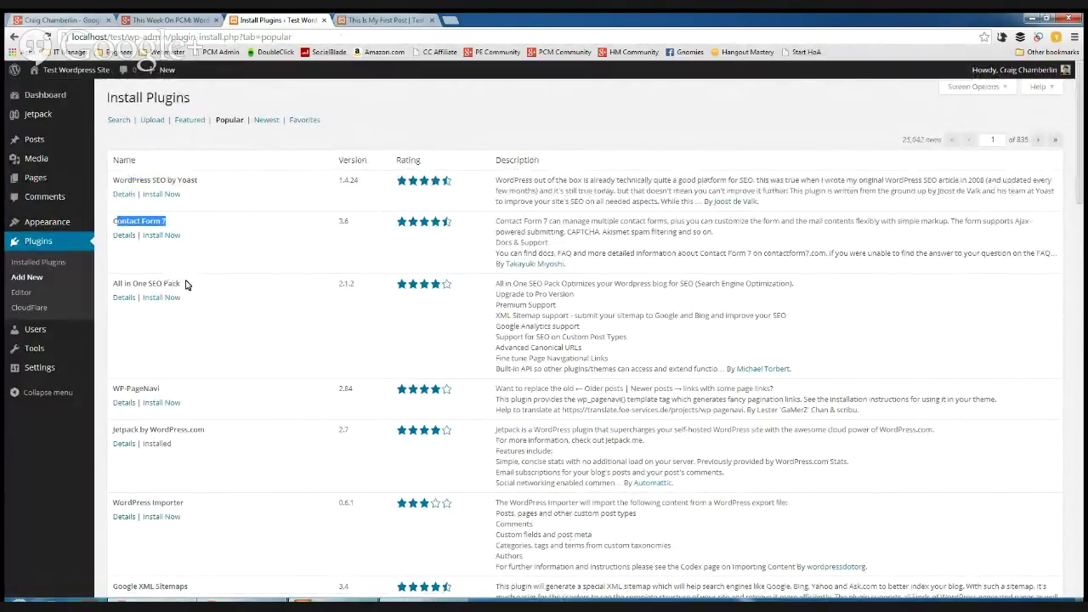
{"action": "left_click_drag", "start_coordinate": [181, 283], "coordinate": [96, 286]}
{"action": "left_click", "coordinate": [214, 336]}
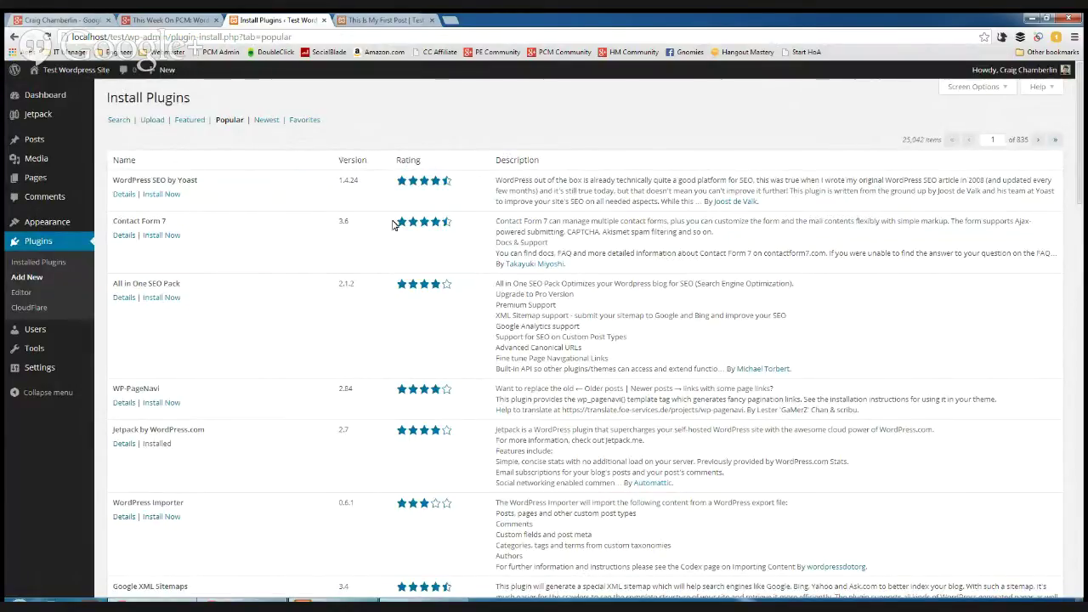
- Return to the plugin search page and list the plugins under the popular tag "comments", keeping the search type as Tag
{"action": "left_click", "coordinate": [119, 119]}
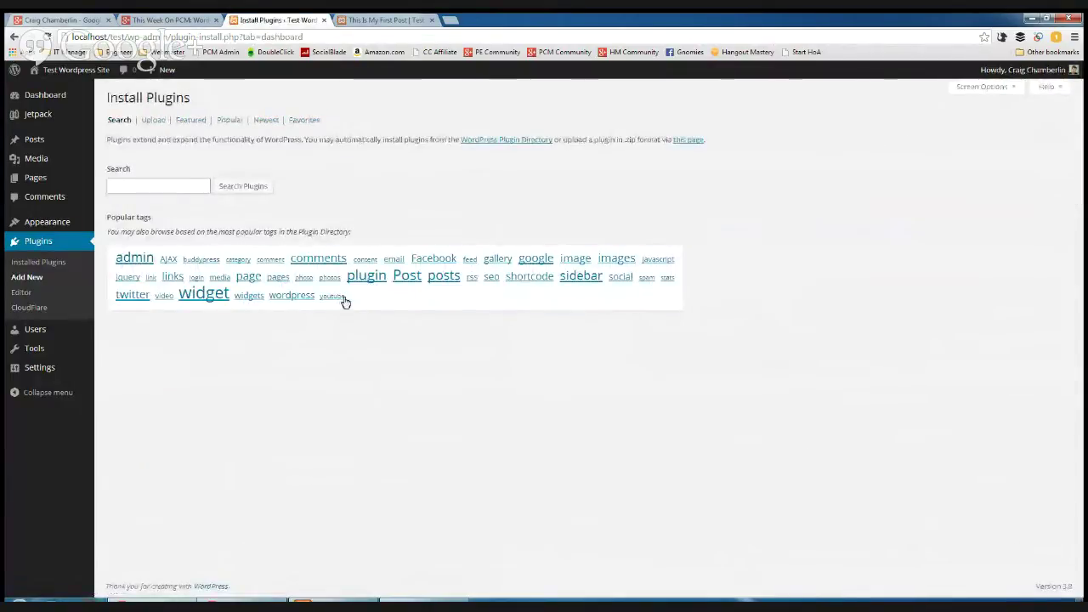
{"action": "left_click", "coordinate": [332, 298]}
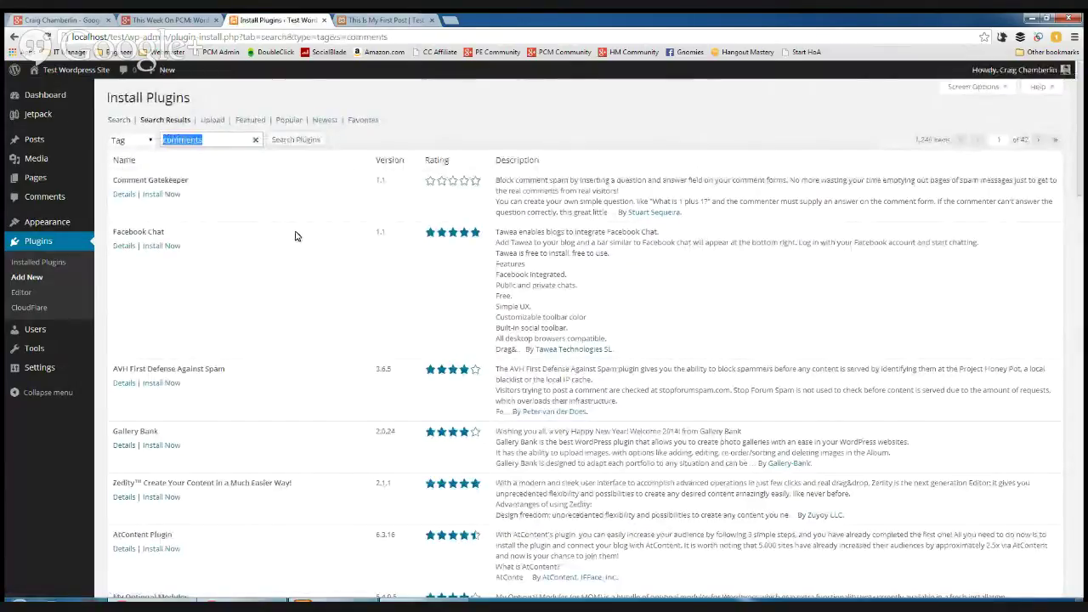
{"action": "right_click", "coordinate": [133, 141]}
{"action": "left_click", "coordinate": [129, 155]}
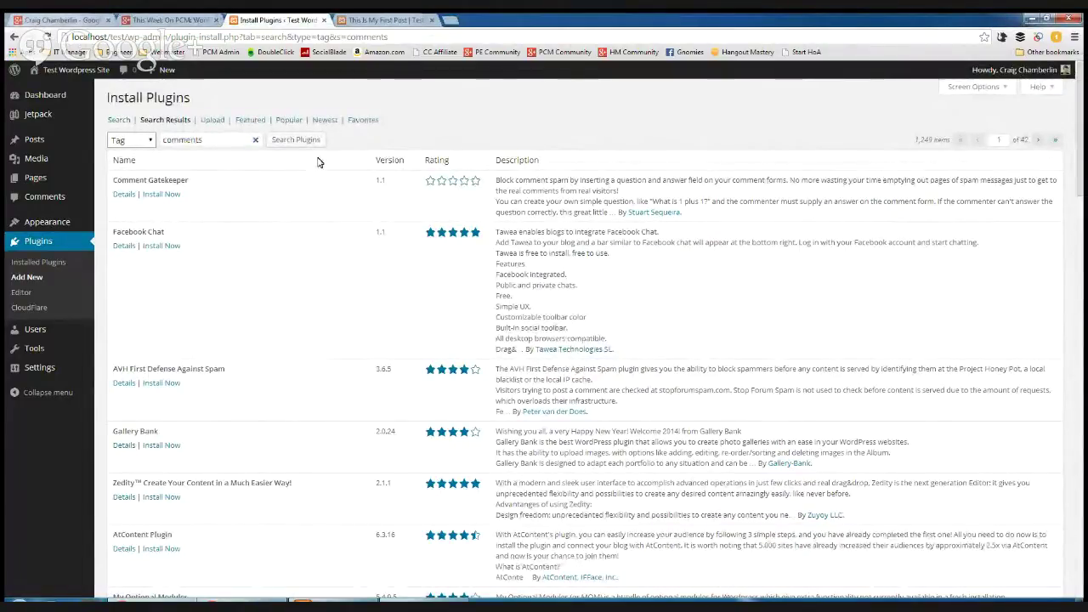
- Look through the plugins tagged "comments" and check which columns the list's screen options offer
{"action": "scroll", "coordinate": [262, 259], "scroll_direction": "down", "scroll_amount": 2}
{"action": "scroll", "coordinate": [260, 257], "scroll_direction": "down", "scroll_amount": 7}
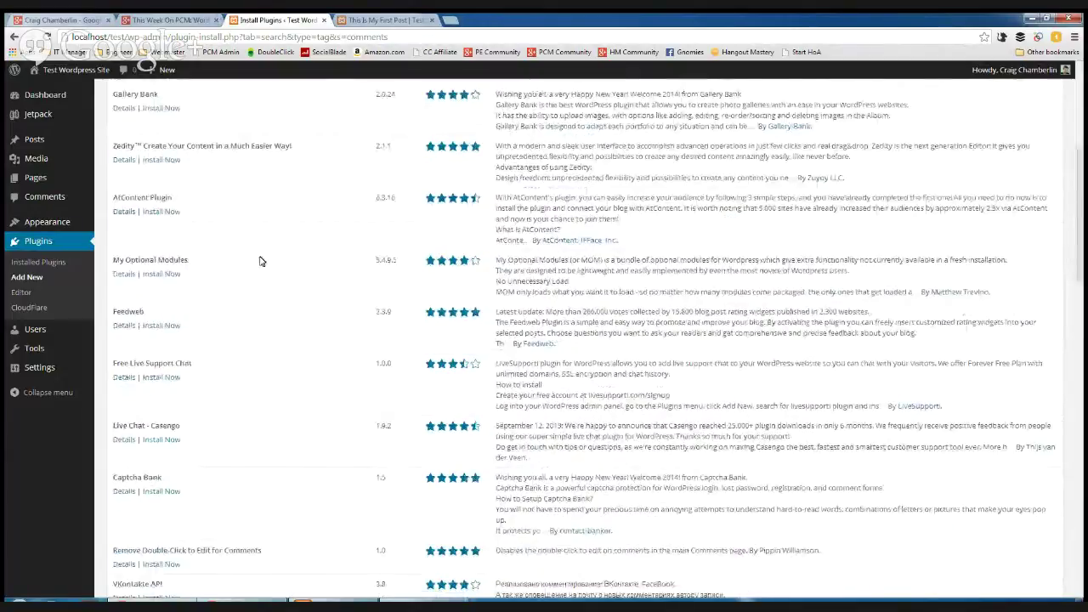
{"action": "scroll", "coordinate": [257, 349], "scroll_direction": "down", "scroll_amount": 5}
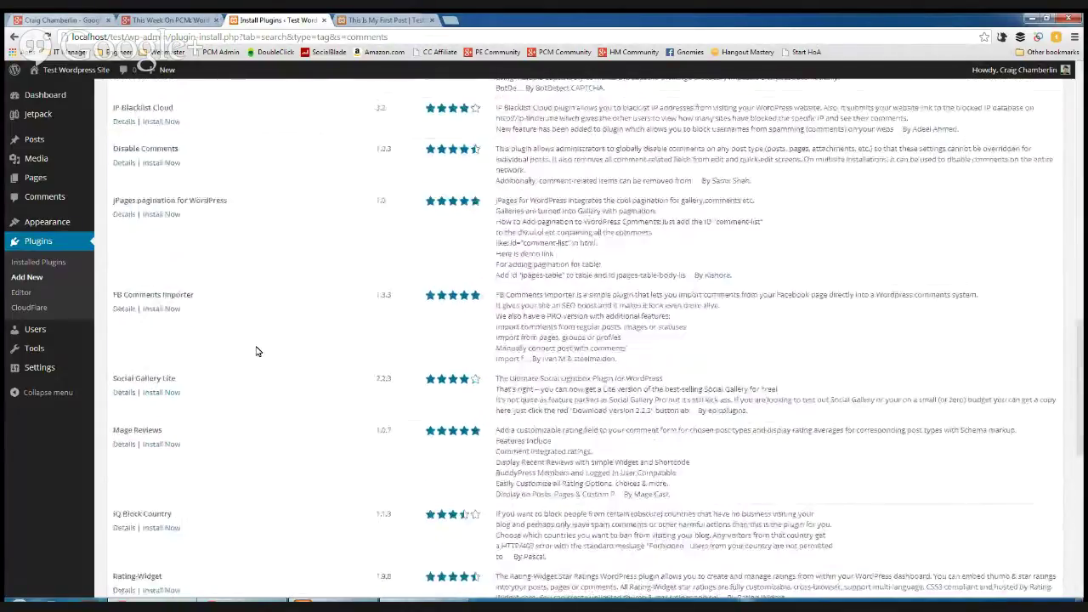
{"action": "scroll", "coordinate": [258, 350], "scroll_direction": "up", "scroll_amount": 10}
{"action": "scroll", "coordinate": [258, 350], "scroll_direction": "up", "scroll_amount": 5}
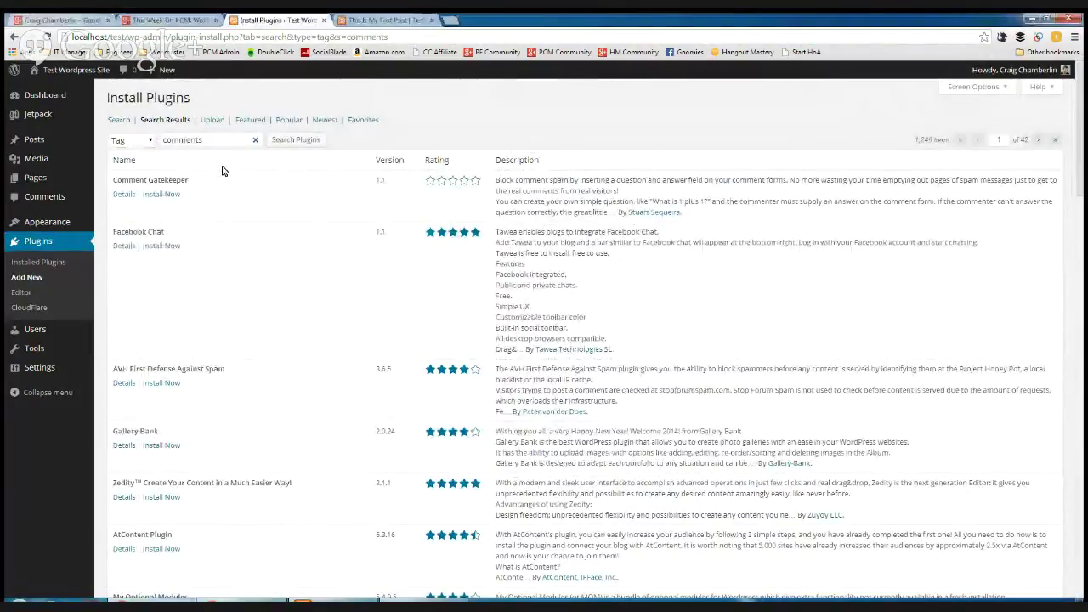
{"action": "left_click", "coordinate": [985, 88]}
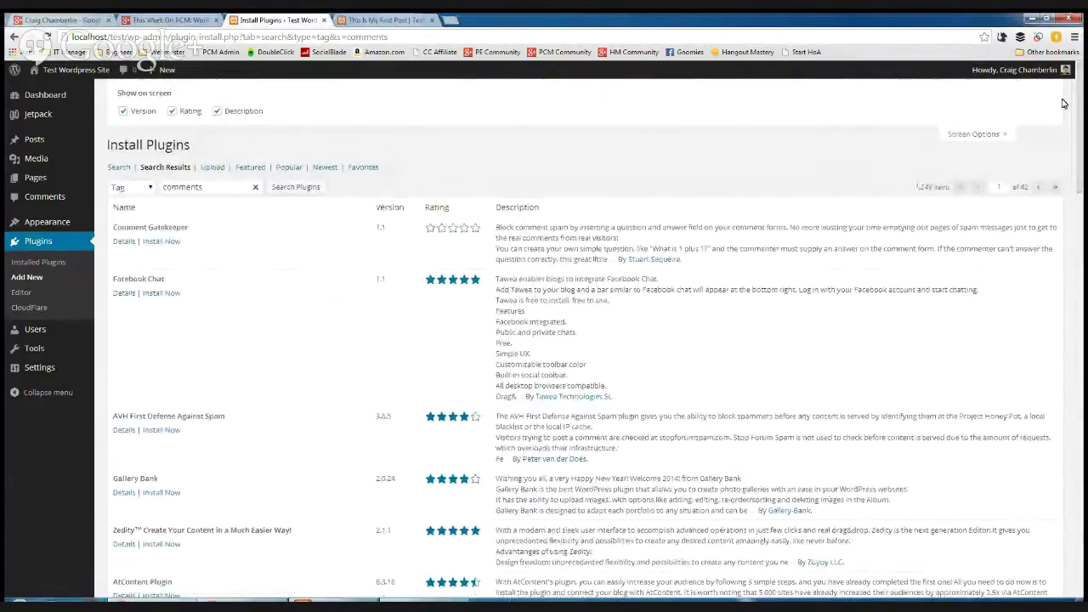
{"action": "left_click", "coordinate": [976, 135]}
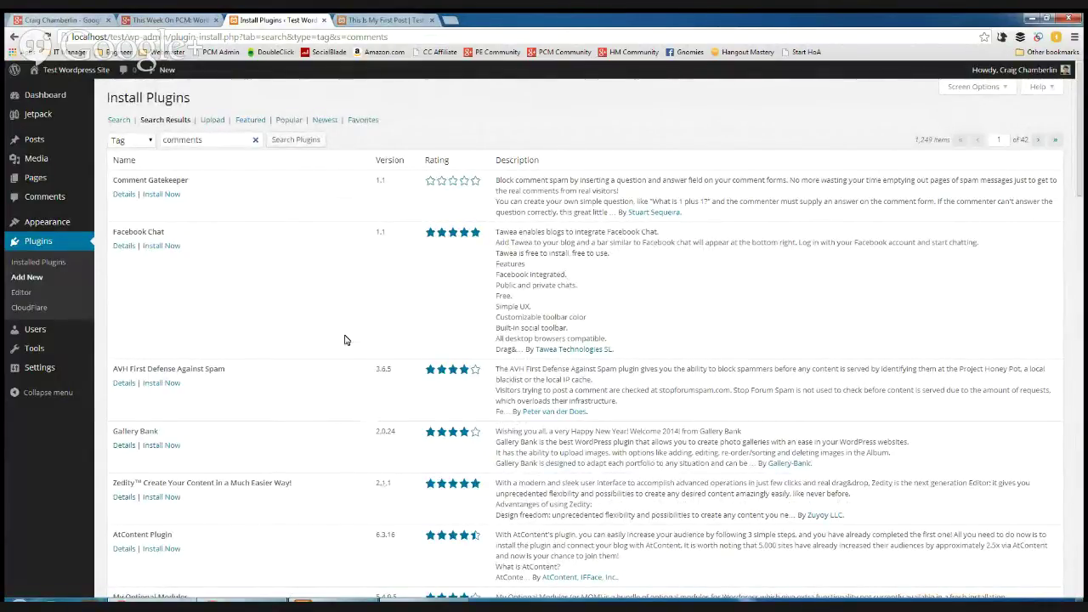
- Search Google in a new browser tab for "top comment plugins wordpress", placing the tab beside the Install Plugins tab
{"action": "left_click", "coordinate": [355, 20]}
{"action": "left_click", "coordinate": [450, 20]}
{"action": "left_click_drag", "start_coordinate": [451, 20], "coordinate": [384, 26]}
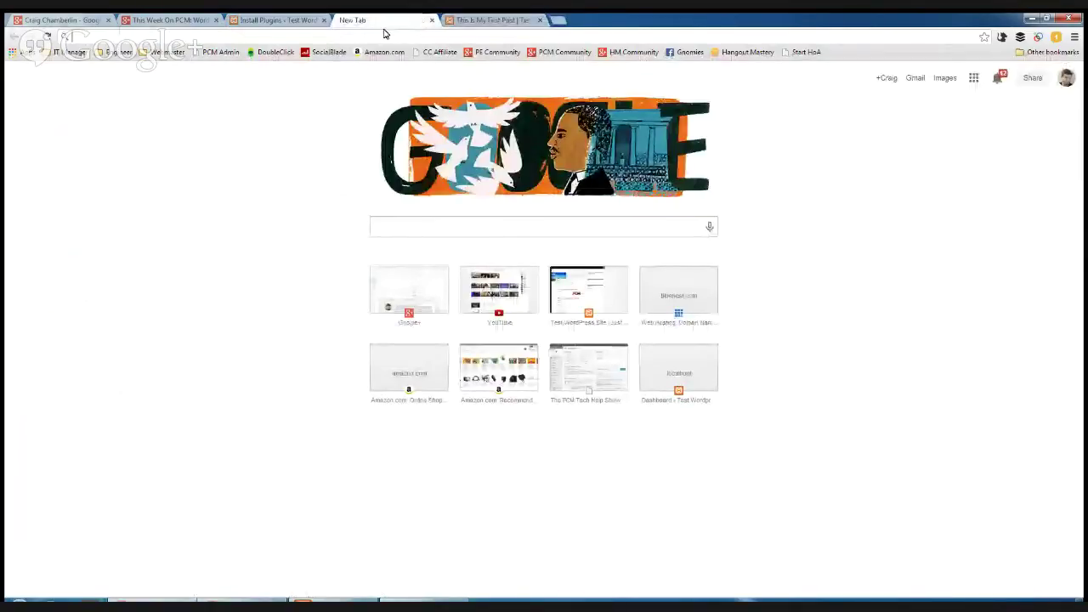
{"action": "type", "text": "top comm"}
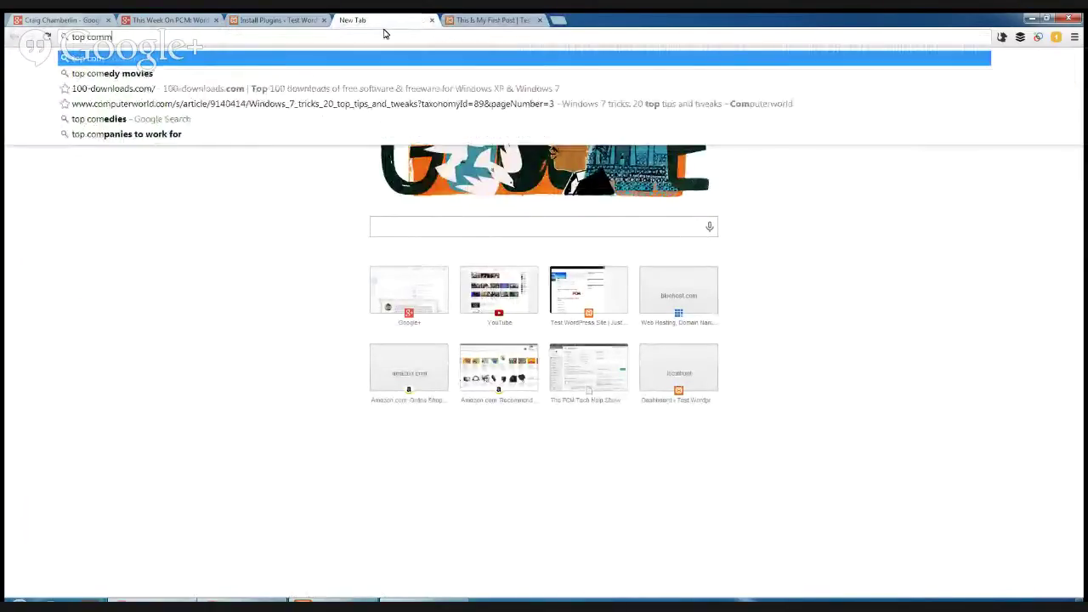
{"action": "type", "text": "ent plugins wordpress"}
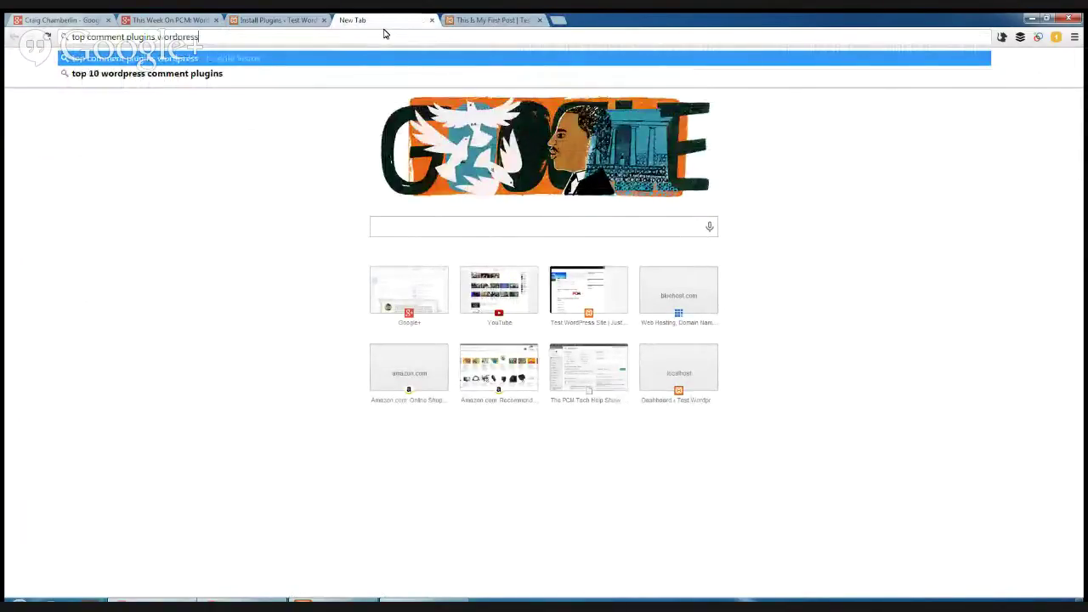
{"action": "key", "text": "Return"}
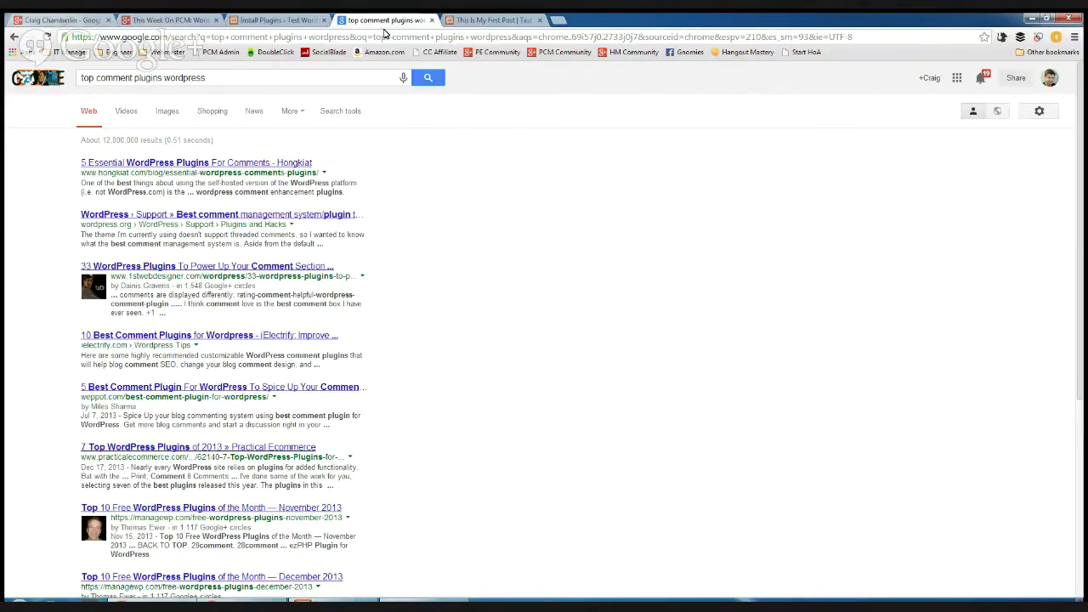
- Open Hongkiat's article on 5 essential WordPress plugins for comments and read the GASP – Growmap Anti-Spam Plugin section
{"action": "left_click", "coordinate": [95, 165]}
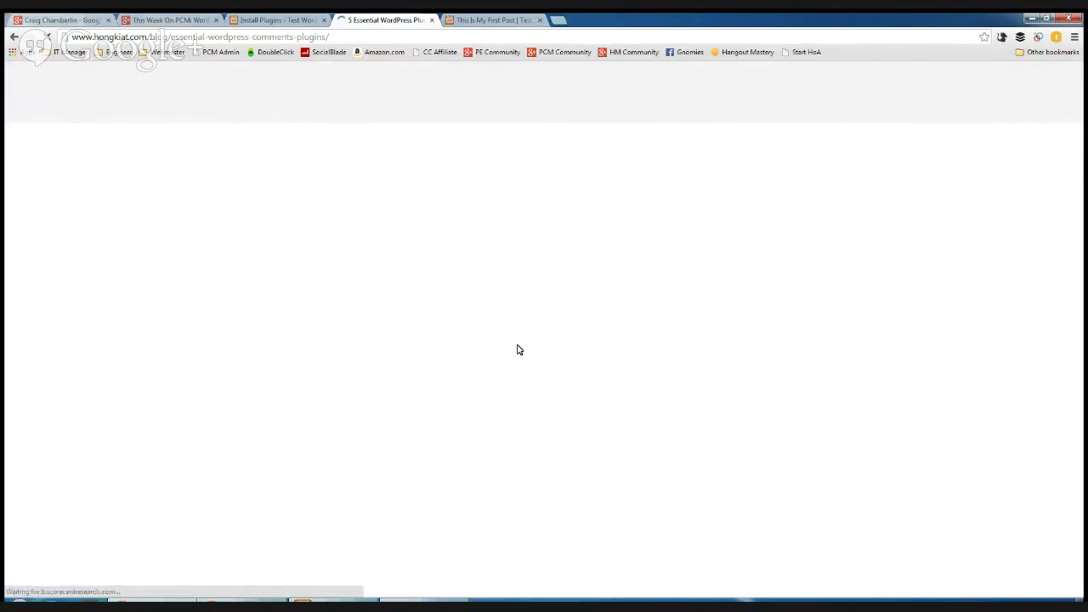
{"action": "scroll", "coordinate": [516, 349], "scroll_direction": "down", "scroll_amount": 5}
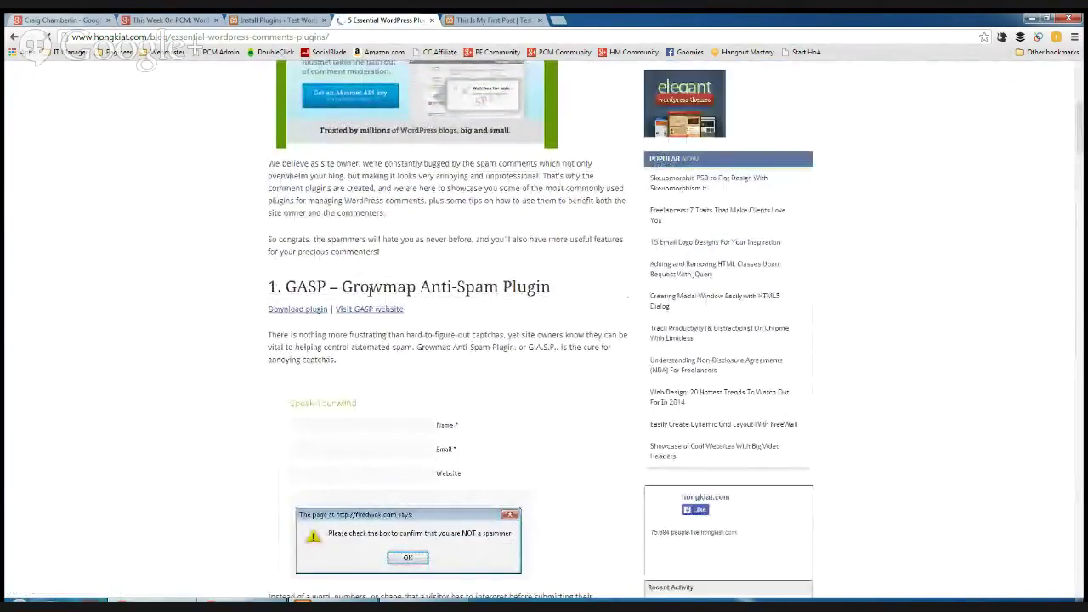
{"action": "left_click_drag", "start_coordinate": [284, 286], "coordinate": [553, 287]}
{"action": "left_click", "coordinate": [530, 320]}
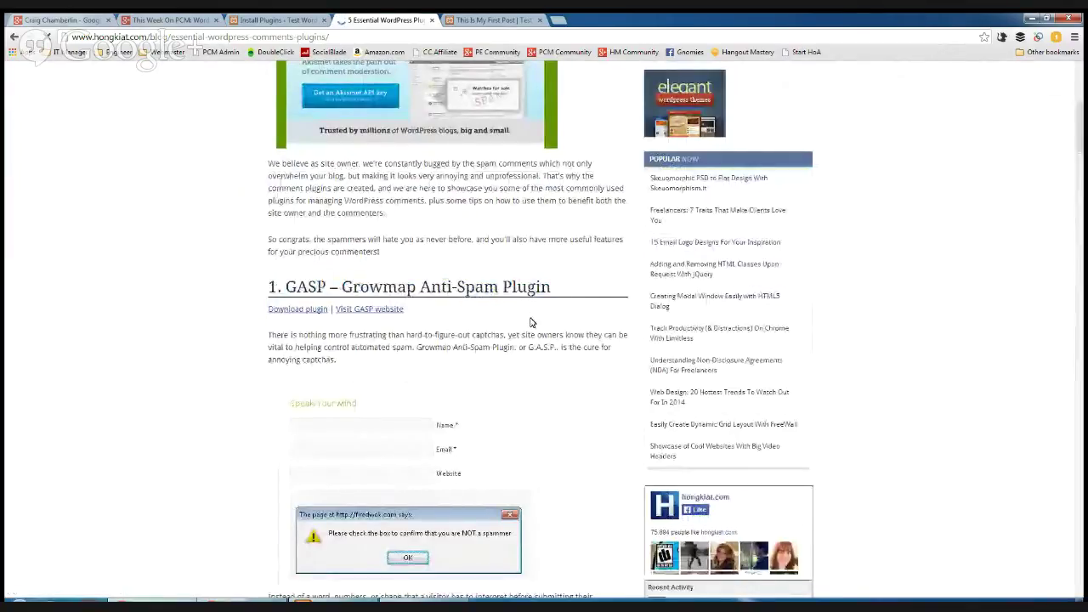
{"action": "scroll", "coordinate": [505, 316], "scroll_direction": "down", "scroll_amount": 2}
{"action": "scroll", "coordinate": [313, 417], "scroll_direction": "down", "scroll_amount": 4}
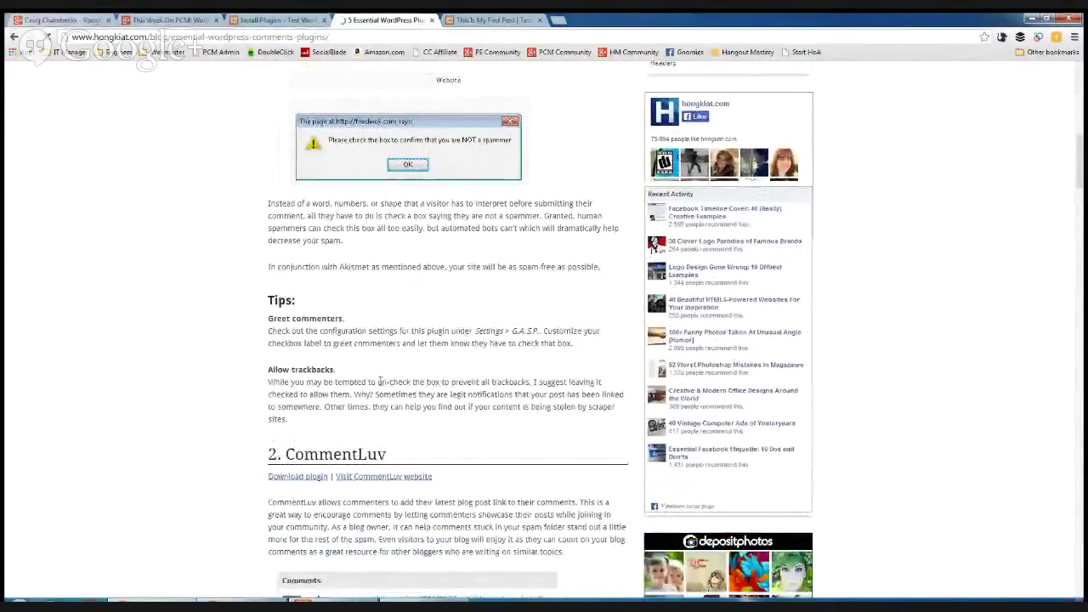
- Read the article's CommentLuv, Akismet and Subscribe To Comments sections, highlighting the Subscribe To Comments heading and description
{"action": "scroll", "coordinate": [360, 364], "scroll_direction": "down", "scroll_amount": 3}
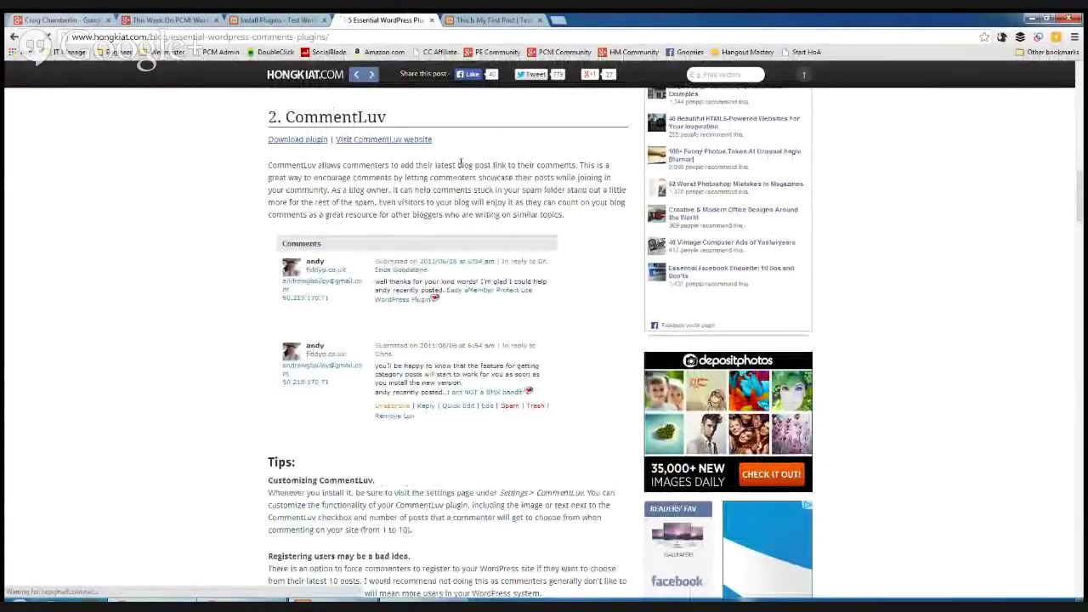
{"action": "scroll", "coordinate": [446, 266], "scroll_direction": "down", "scroll_amount": 4}
{"action": "scroll", "coordinate": [446, 267], "scroll_direction": "down", "scroll_amount": 1}
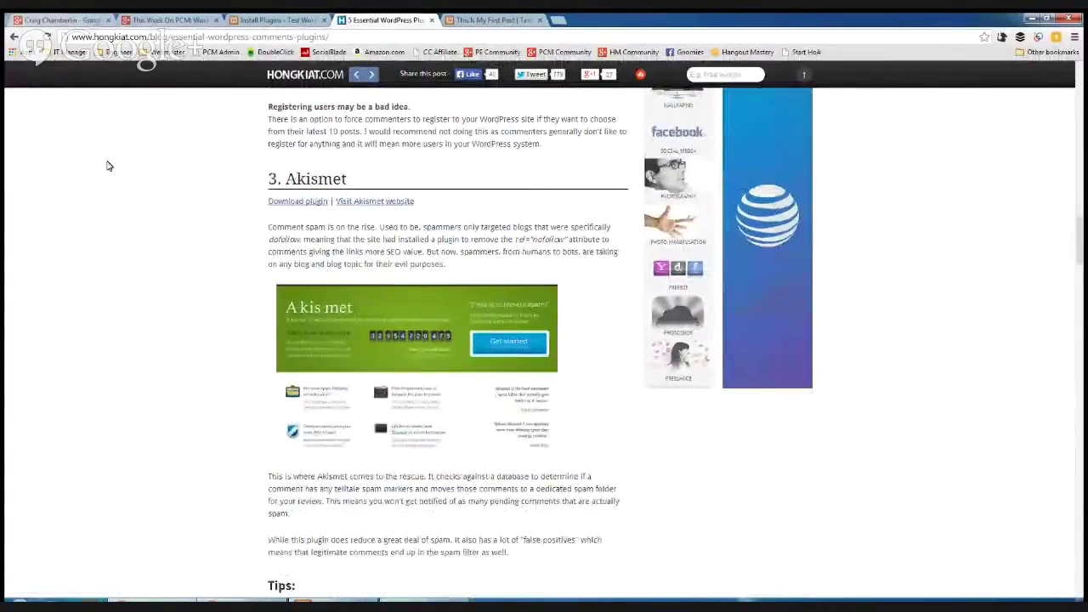
{"action": "scroll", "coordinate": [498, 429], "scroll_direction": "down", "scroll_amount": 3}
{"action": "scroll", "coordinate": [497, 429], "scroll_direction": "down", "scroll_amount": 4}
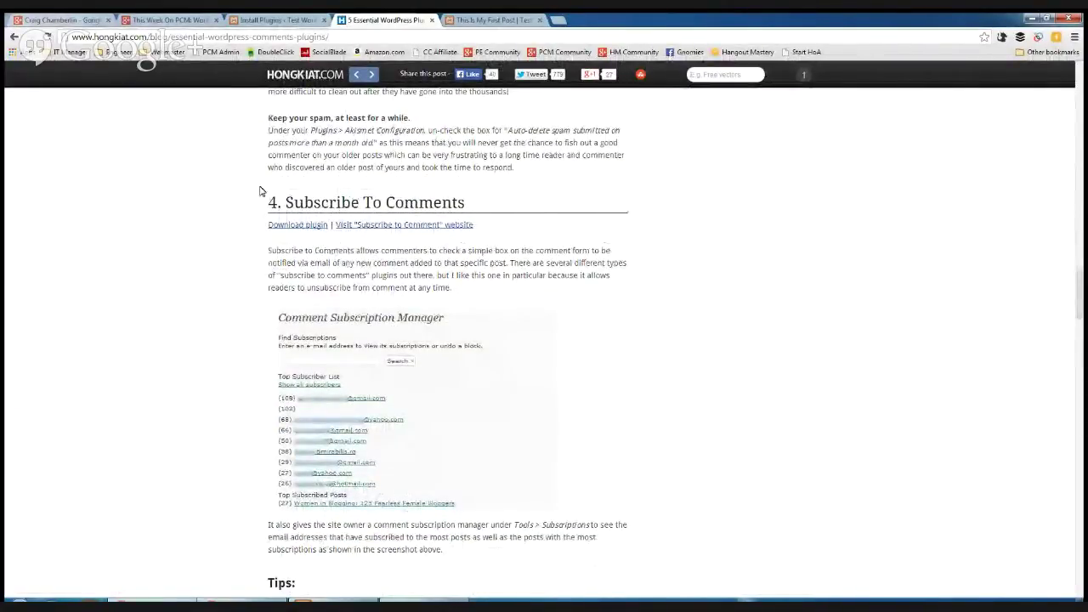
{"action": "left_click_drag", "start_coordinate": [270, 201], "coordinate": [484, 294]}
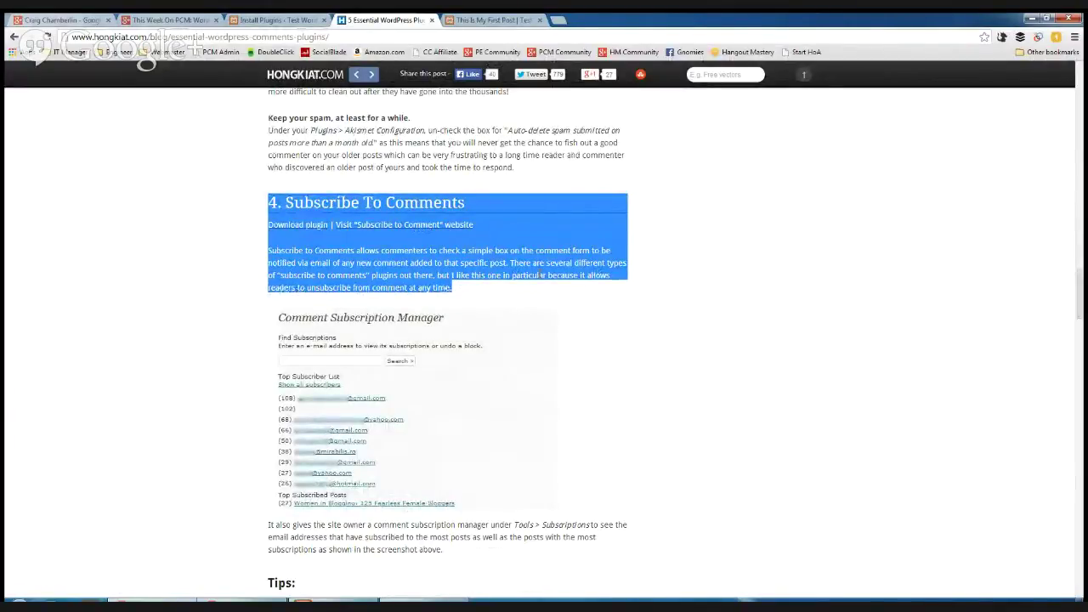
{"action": "scroll", "coordinate": [655, 344], "scroll_direction": "down", "scroll_amount": 2}
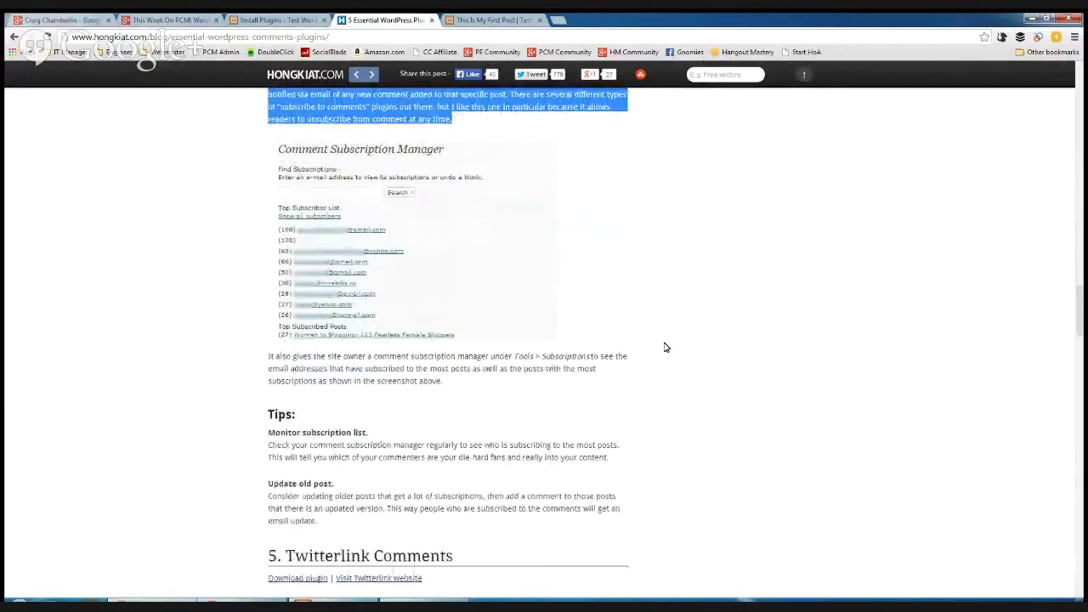
- Read the Twitterlink Comments section, highlighting the start of its description, and continue to the article's More Plugins list
{"action": "scroll", "coordinate": [665, 347], "scroll_direction": "down", "scroll_amount": 3}
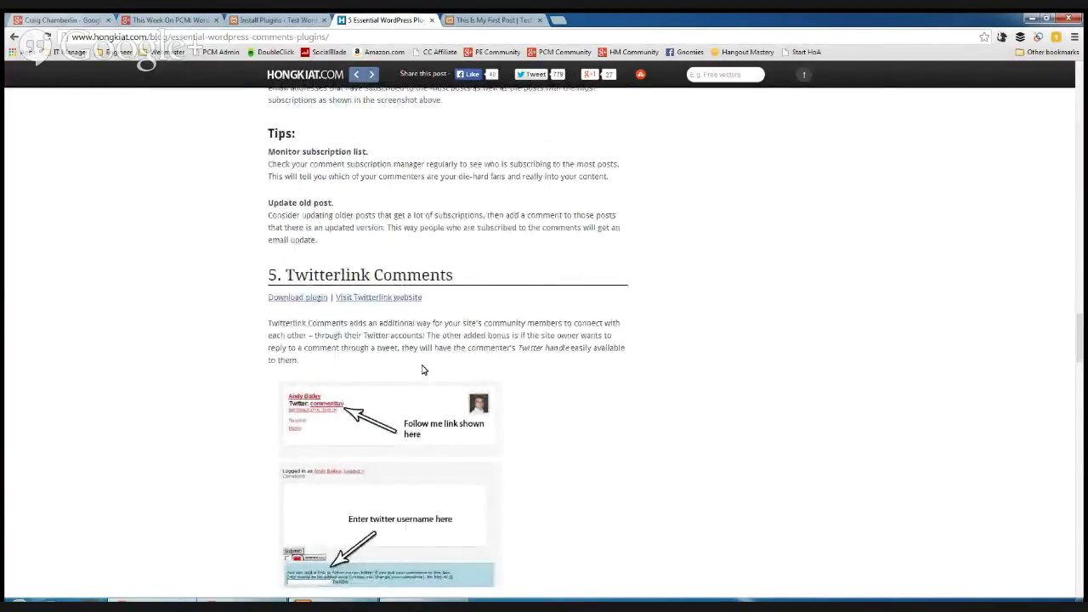
{"action": "left_click_drag", "start_coordinate": [269, 323], "coordinate": [432, 335]}
{"action": "scroll", "coordinate": [845, 476], "scroll_direction": "down", "scroll_amount": 6}
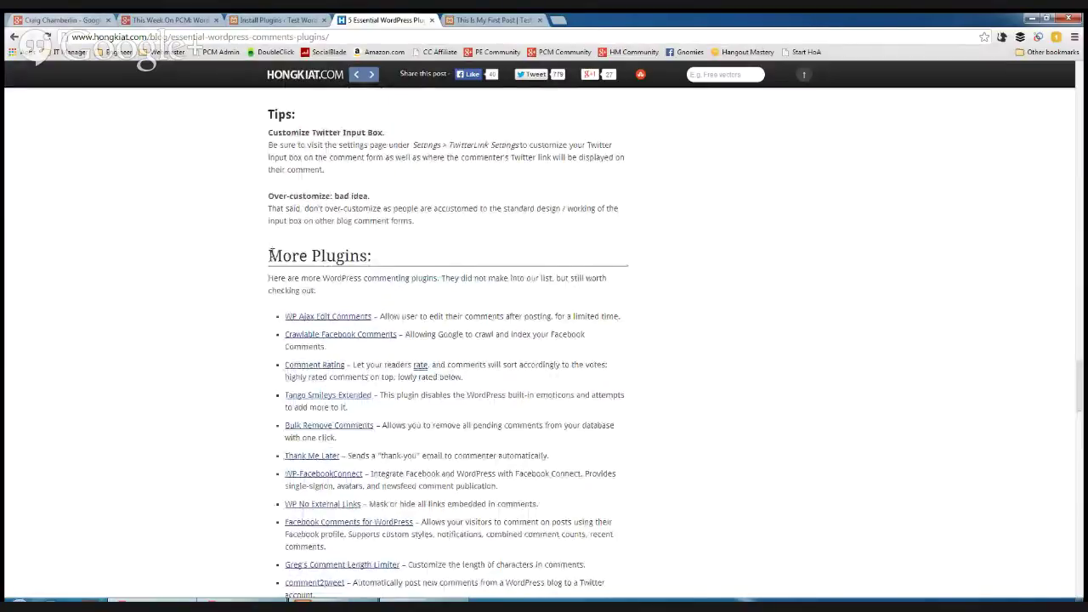
- Return to the Google results, open iElectrify's "10 Best Comment Plugins for WordPress" and read through its plugin list
{"action": "left_click", "coordinate": [14, 37]}
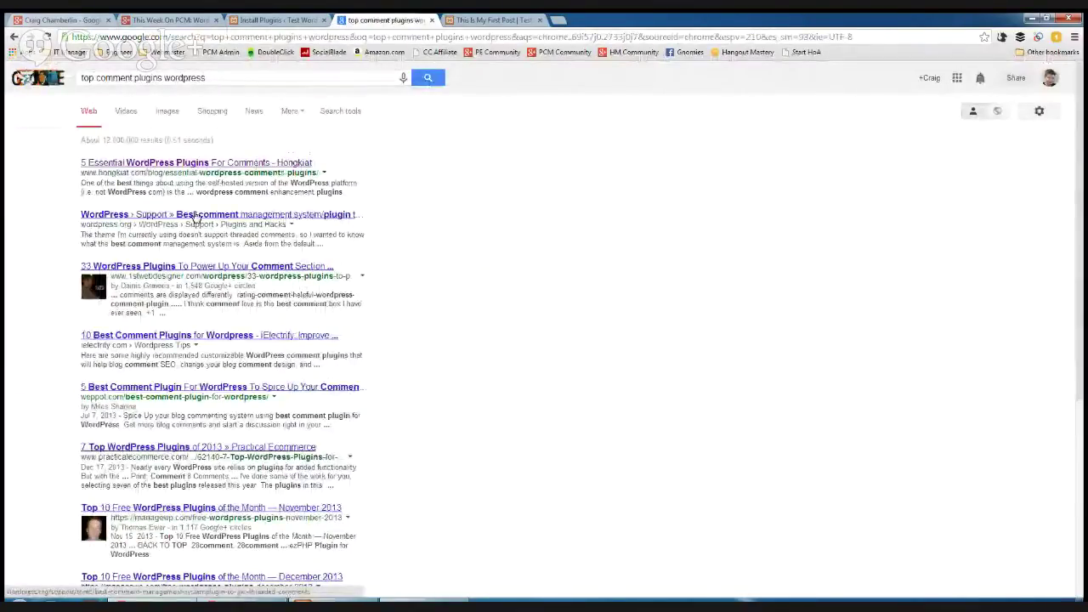
{"action": "left_click", "coordinate": [201, 337]}
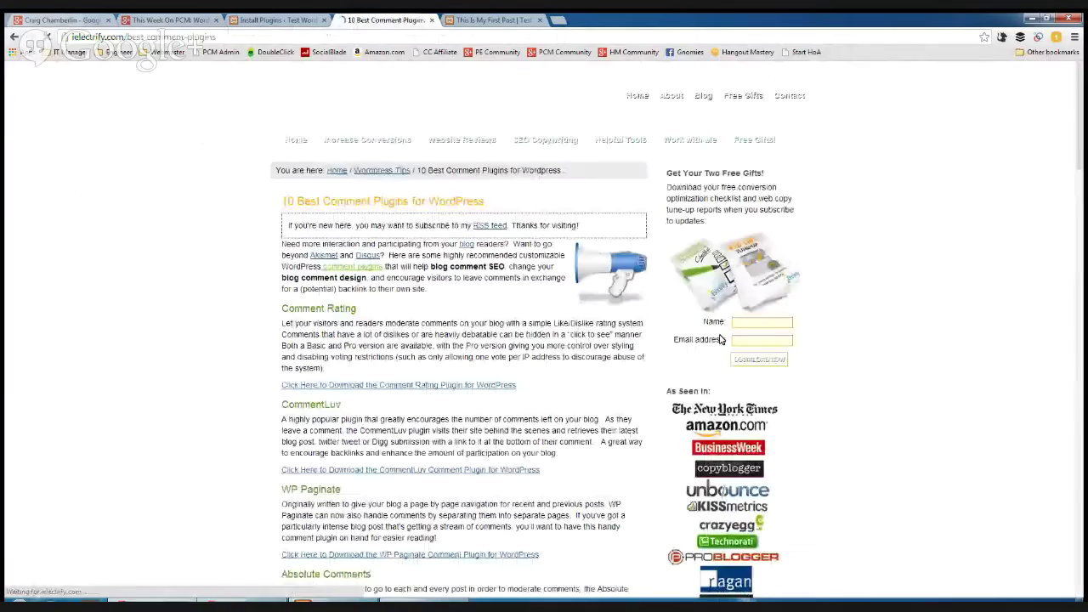
{"action": "scroll", "coordinate": [210, 299], "scroll_direction": "down", "scroll_amount": 1}
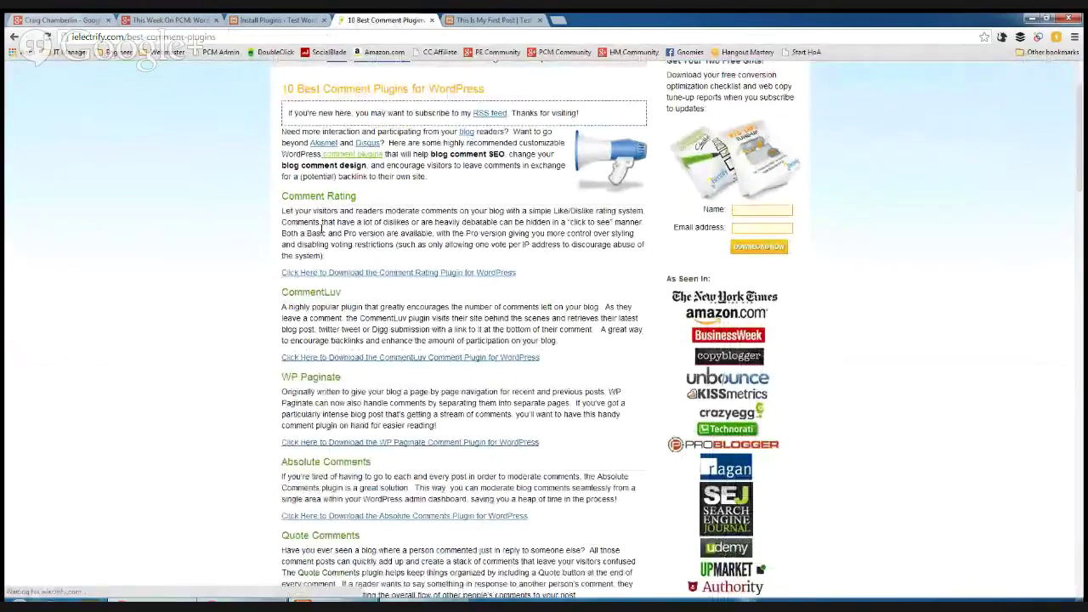
{"action": "scroll", "coordinate": [387, 268], "scroll_direction": "down", "scroll_amount": 1}
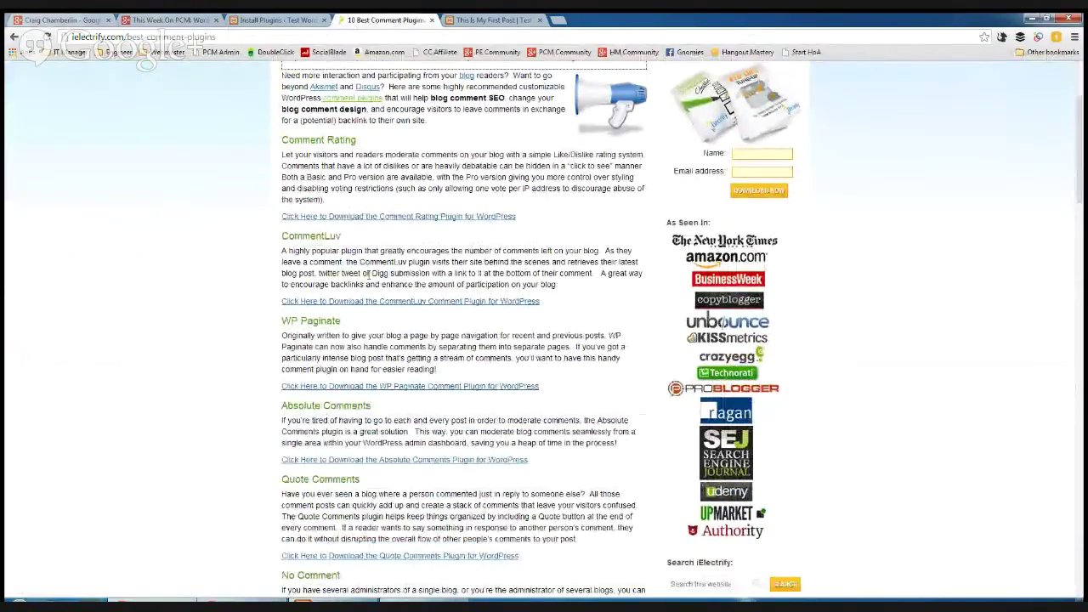
{"action": "scroll", "coordinate": [414, 325], "scroll_direction": "down", "scroll_amount": 1}
{"action": "scroll", "coordinate": [372, 340], "scroll_direction": "down", "scroll_amount": 1}
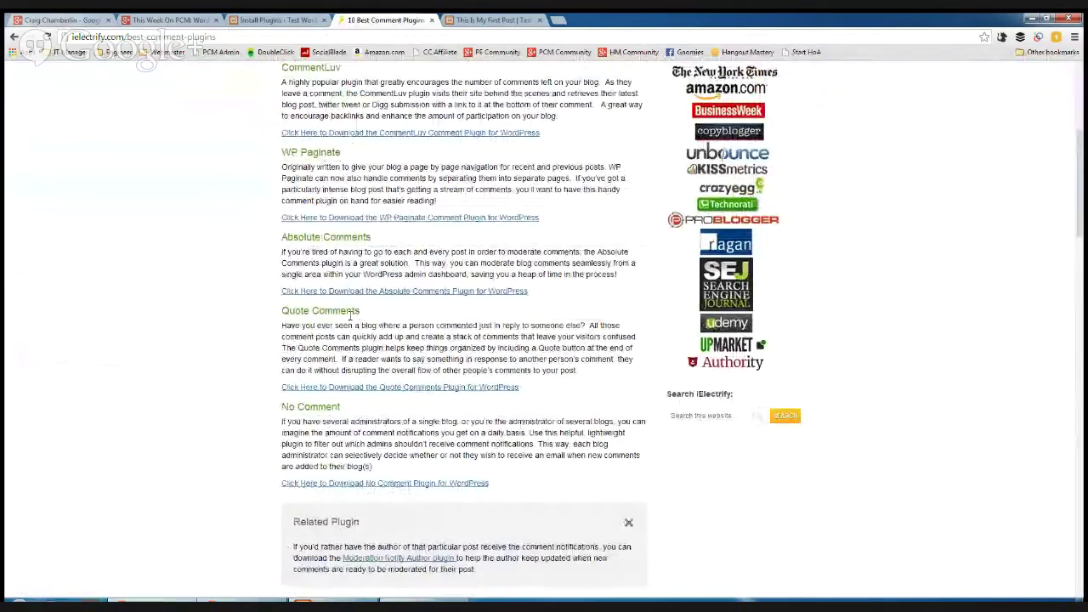
{"action": "scroll", "coordinate": [374, 350], "scroll_direction": "down", "scroll_amount": 1}
{"action": "scroll", "coordinate": [387, 361], "scroll_direction": "down", "scroll_amount": 3}
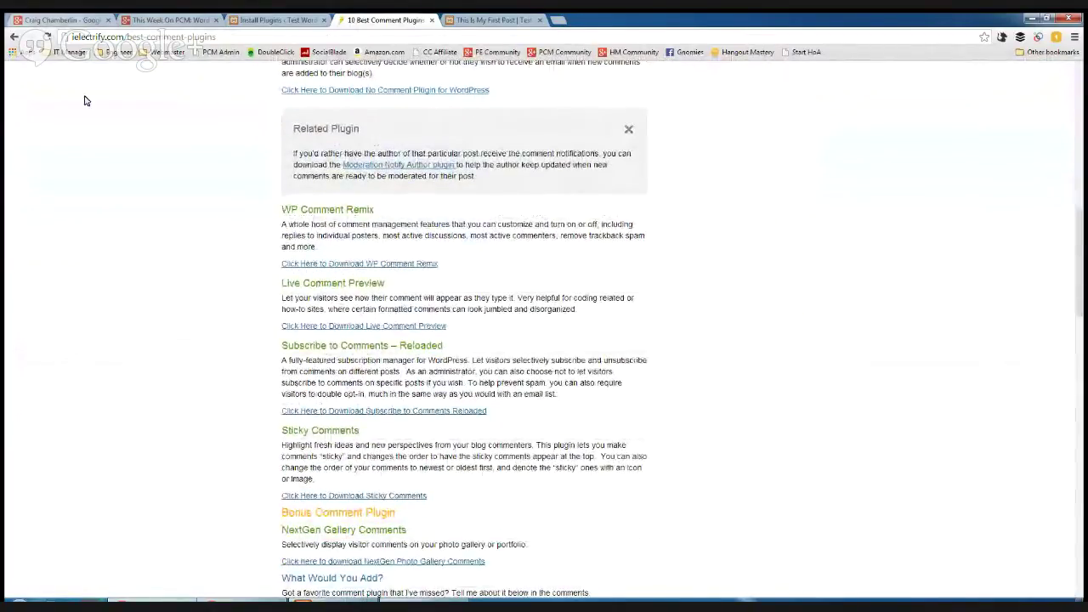
- Return to the Google results, open Weppot's "5 Best Comment Plugin For WordPress" and highlight the Disqus Comments heading
{"action": "left_click", "coordinate": [14, 36]}
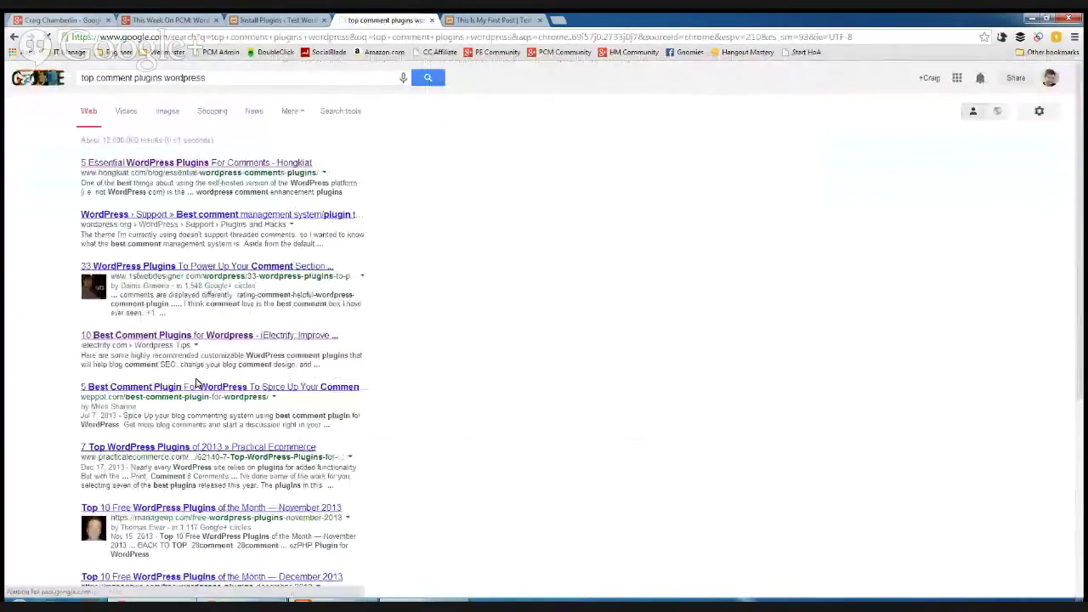
{"action": "left_click", "coordinate": [191, 385]}
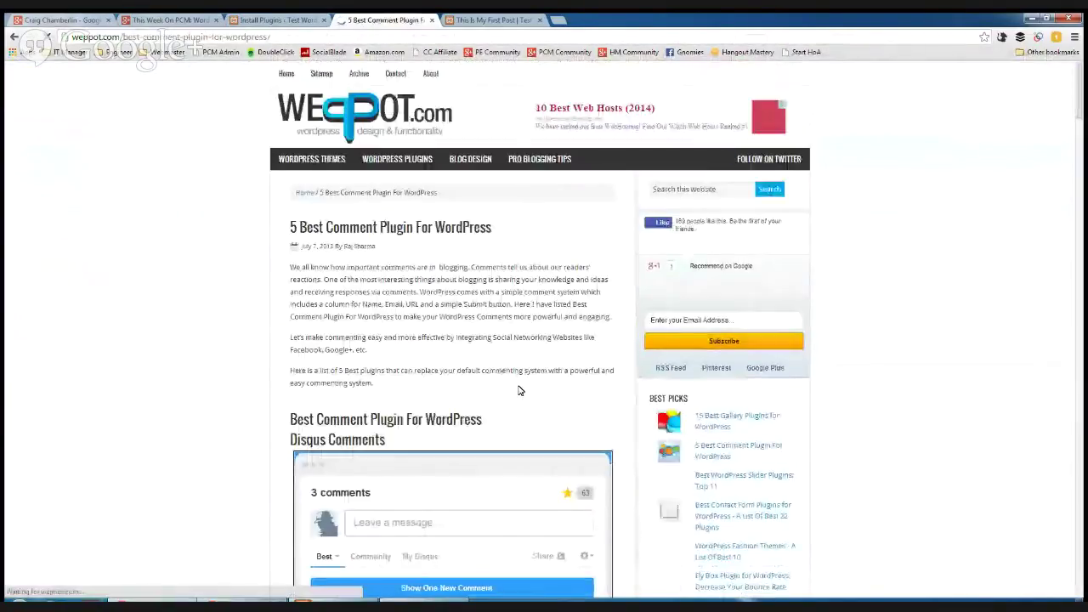
{"action": "scroll", "coordinate": [520, 387], "scroll_direction": "down", "scroll_amount": 3}
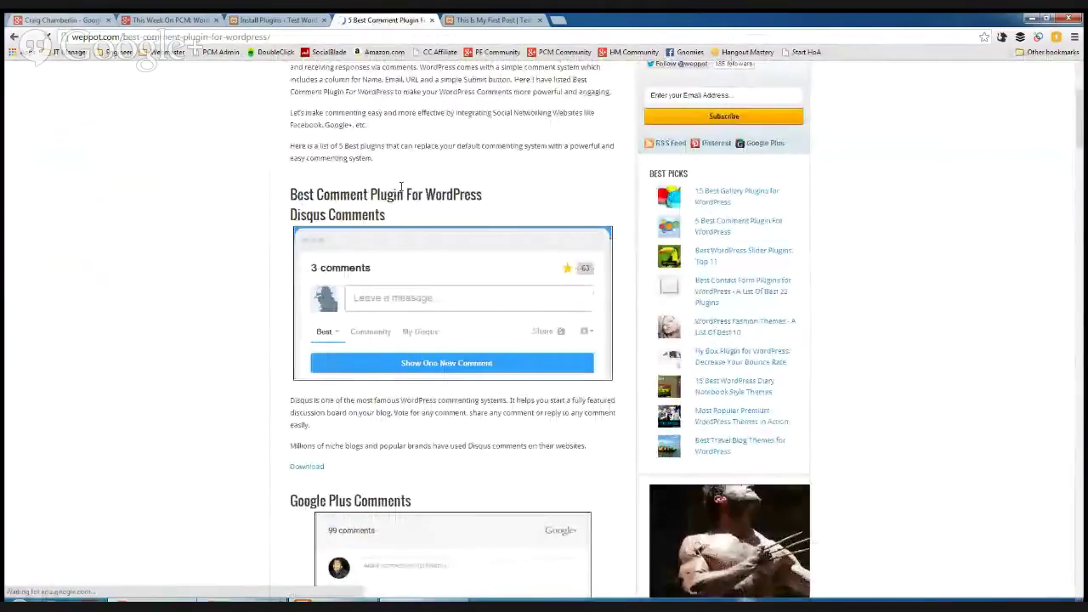
{"action": "left_click_drag", "start_coordinate": [386, 217], "coordinate": [289, 216]}
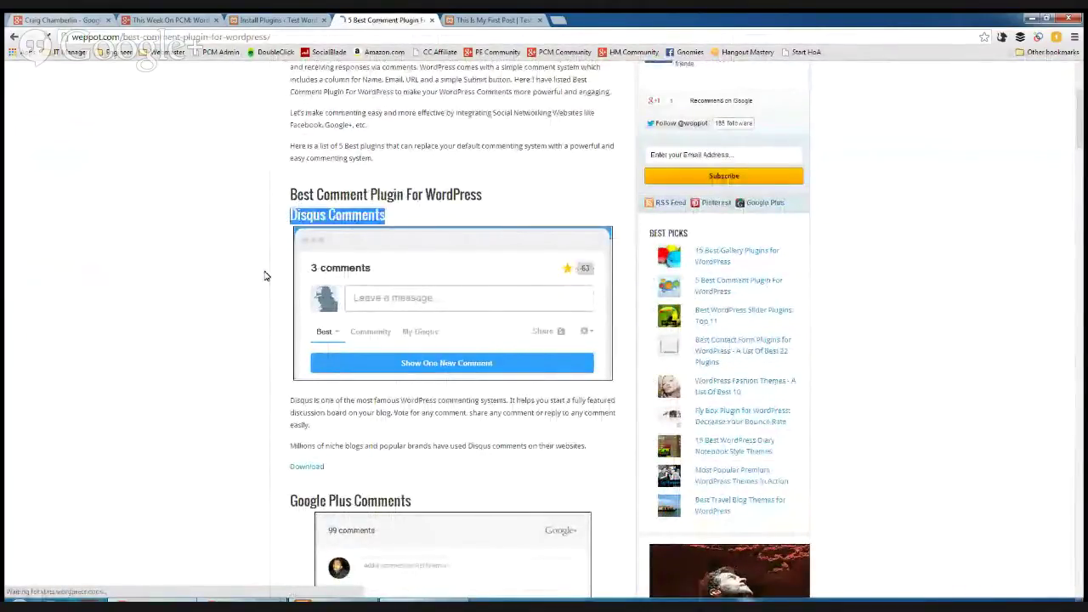
- Read the Google Plus Comments section of the Weppot article and highlight its description paragraph
{"action": "scroll", "coordinate": [267, 281], "scroll_direction": "down", "scroll_amount": 3}
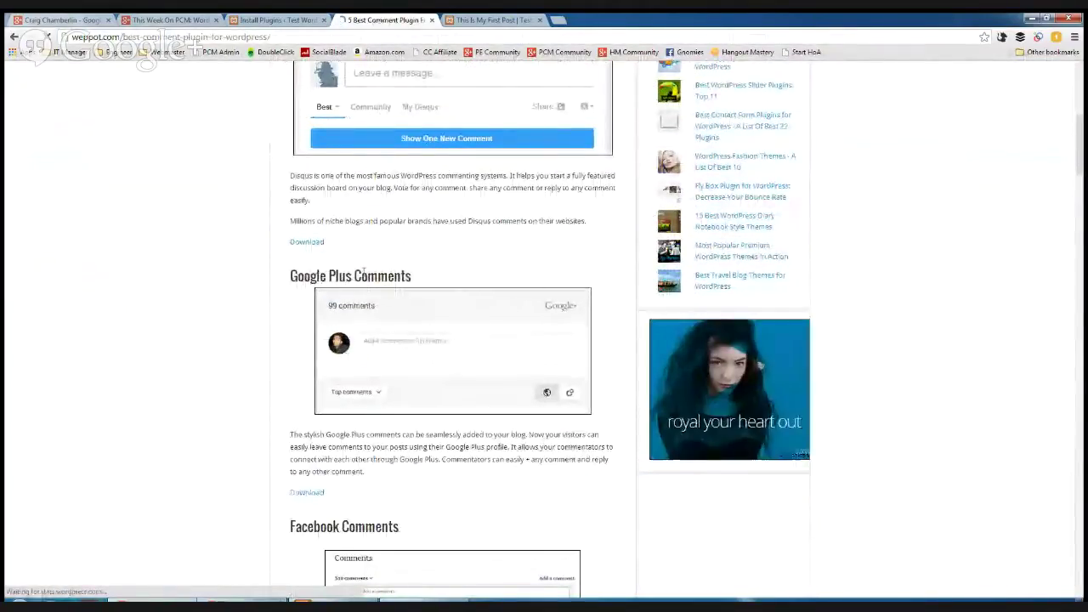
{"action": "scroll", "coordinate": [361, 277], "scroll_direction": "down", "scroll_amount": 1}
{"action": "left_click_drag", "start_coordinate": [291, 378], "coordinate": [464, 410]}
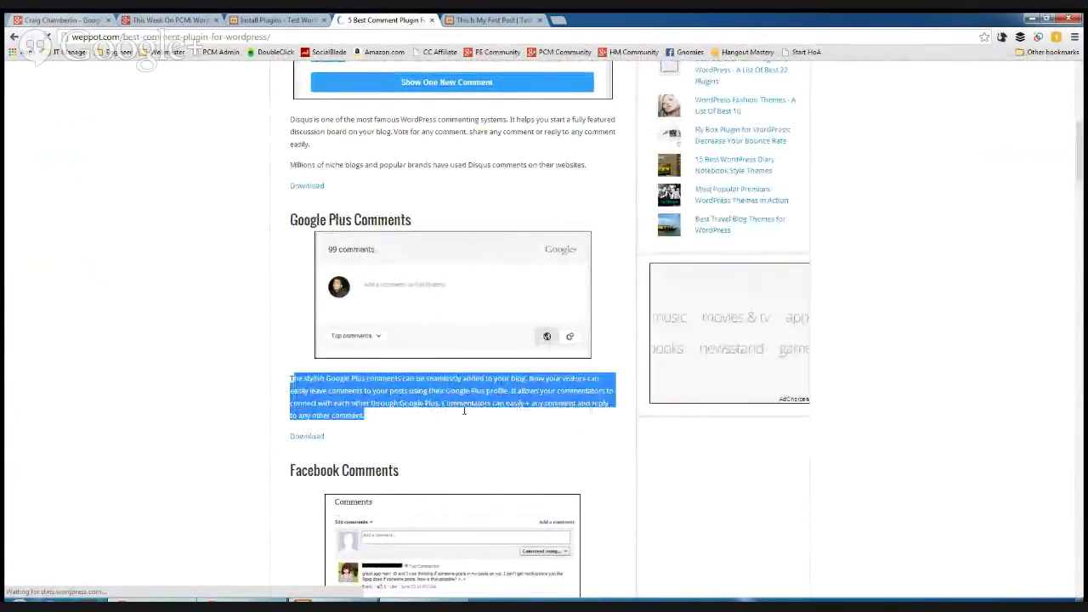
{"action": "left_click", "coordinate": [416, 413]}
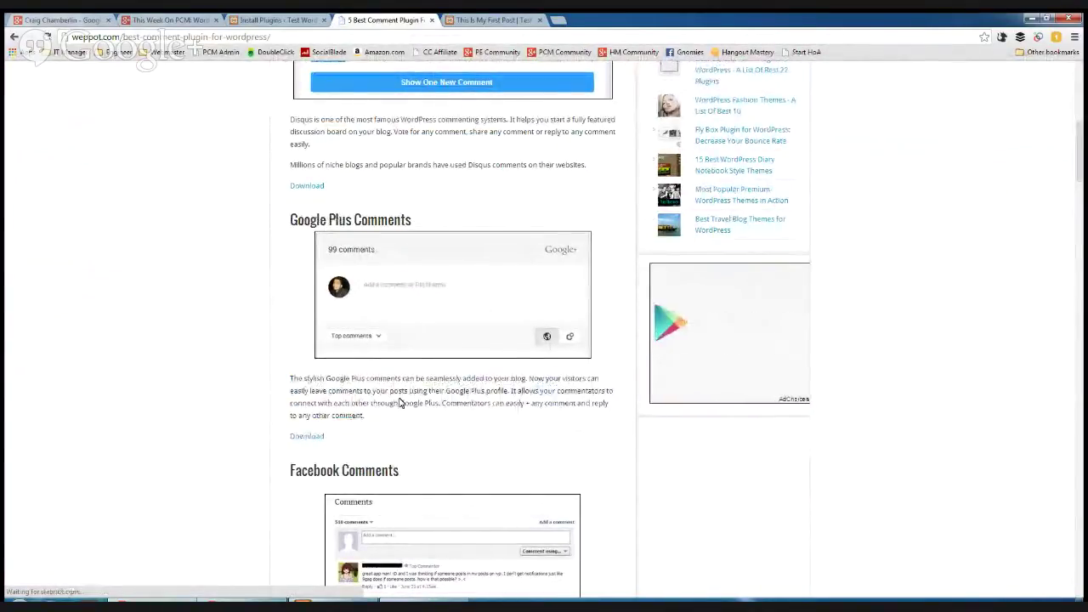
{"action": "left_click_drag", "start_coordinate": [451, 417], "coordinate": [287, 380]}
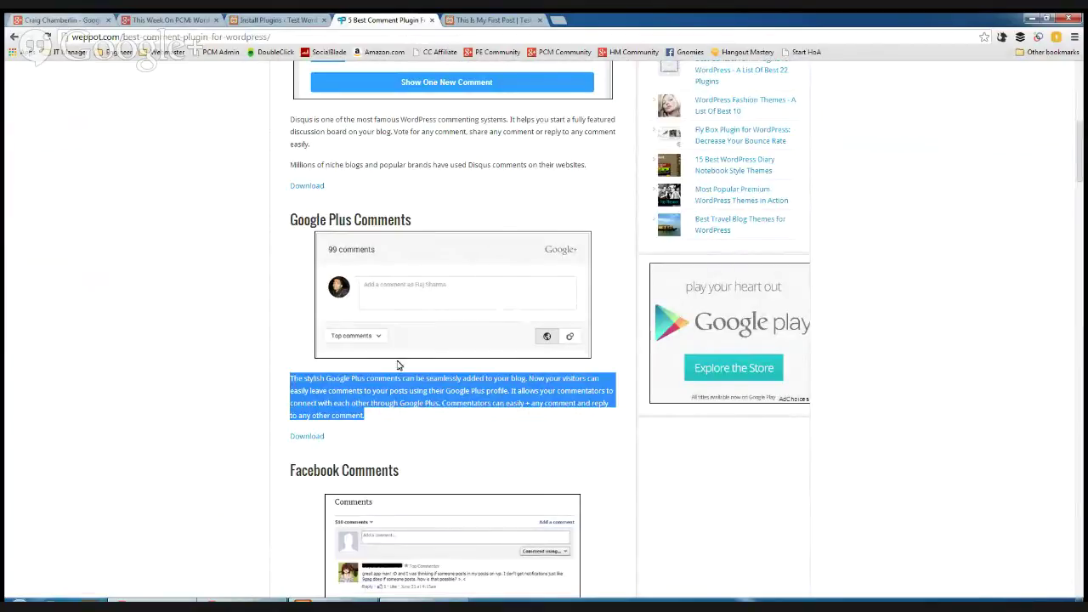
- Look over the Facebook and JetPack Comments sections, return to the Google Plus Comments section and clear the text highlight
{"action": "scroll", "coordinate": [388, 360], "scroll_direction": "down", "scroll_amount": 4}
{"action": "scroll", "coordinate": [437, 317], "scroll_direction": "down", "scroll_amount": 3}
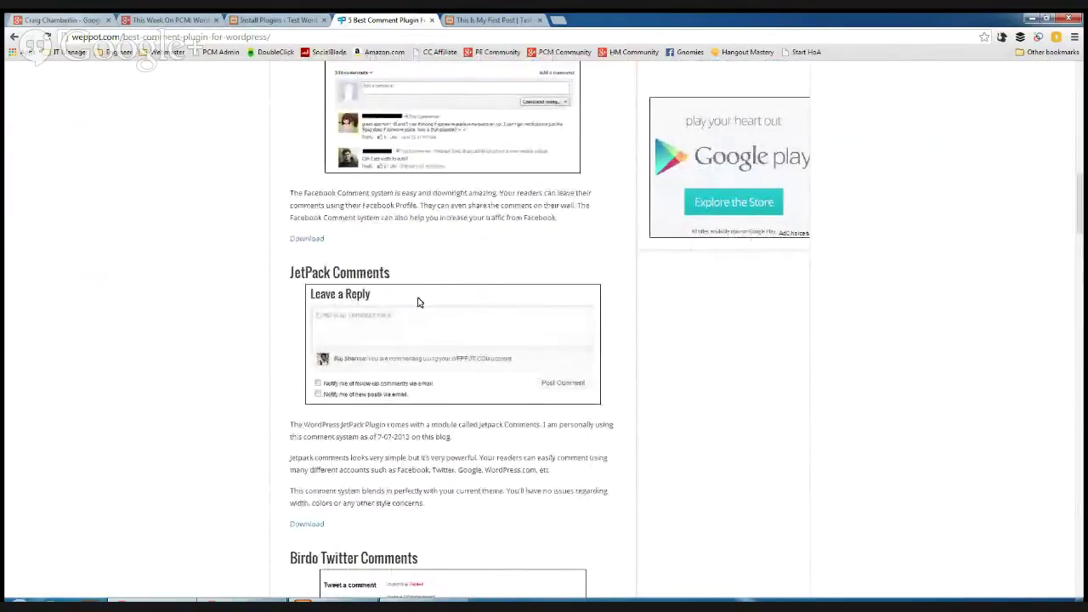
{"action": "scroll", "coordinate": [472, 447], "scroll_direction": "up", "scroll_amount": 3}
{"action": "scroll", "coordinate": [481, 454], "scroll_direction": "up", "scroll_amount": 4}
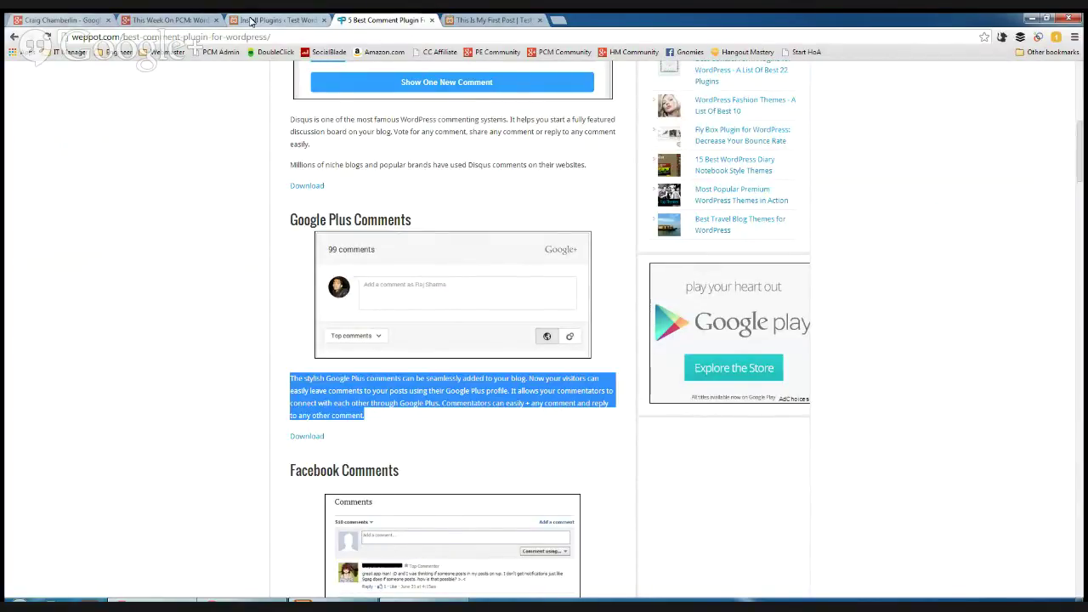
{"action": "left_click", "coordinate": [435, 391]}
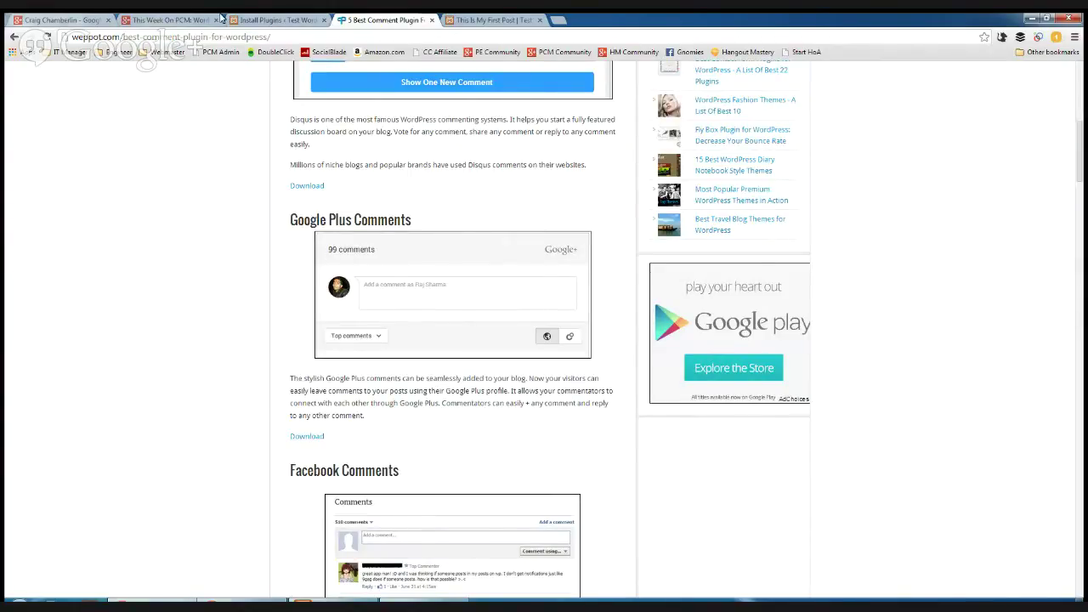
- Switch to the Install Plugins tab, search by Tag for "google plus comment" and look through the results
{"action": "left_click", "coordinate": [253, 18]}
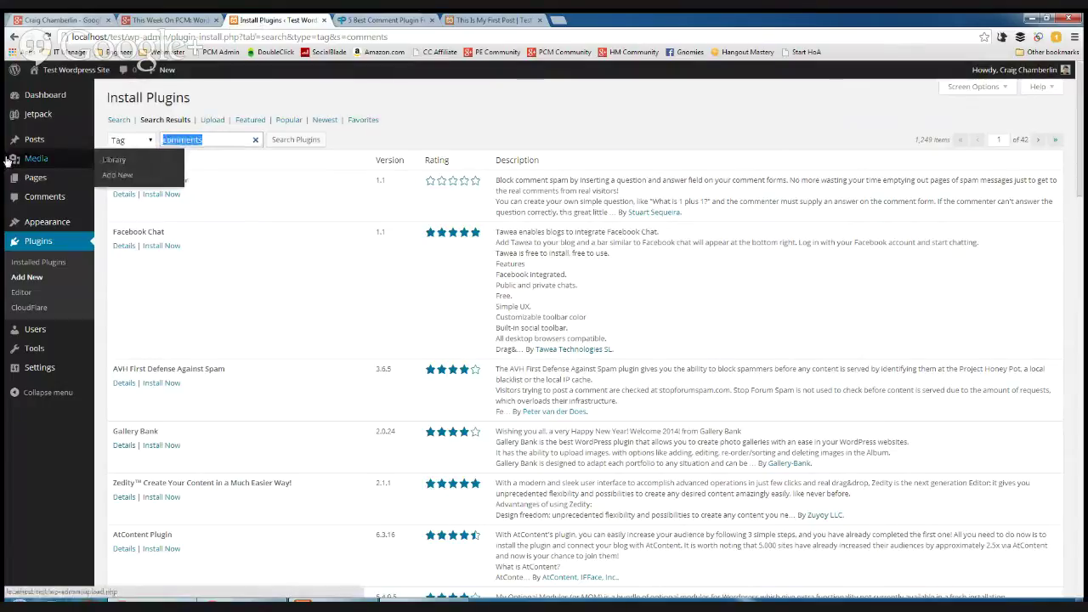
{"action": "type", "text": "google plus"}
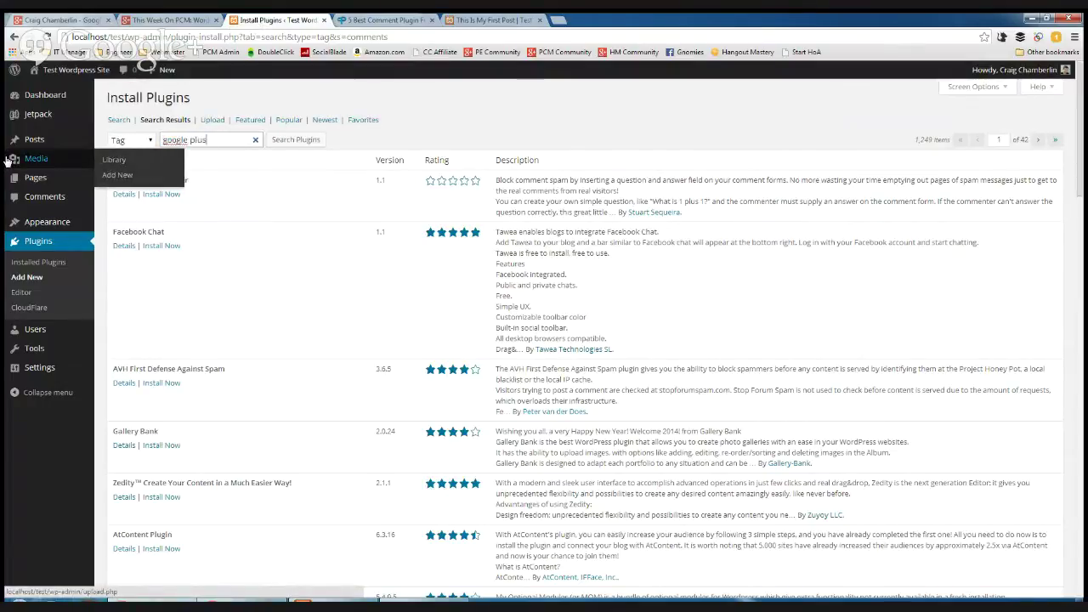
{"action": "type", "text": " comment"}
{"action": "key", "text": "Return"}
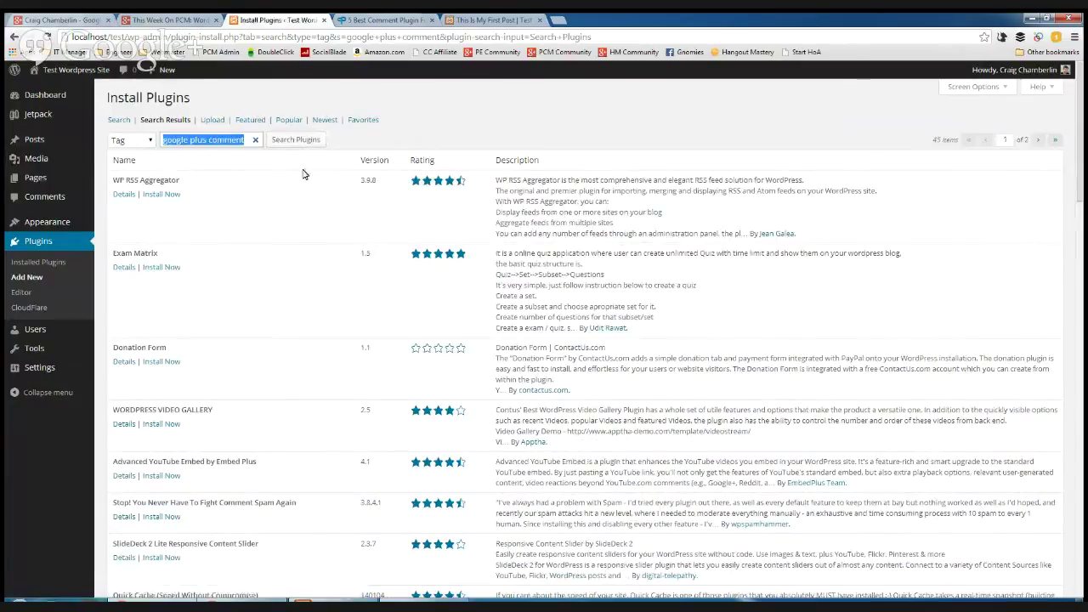
{"action": "scroll", "coordinate": [296, 199], "scroll_direction": "down", "scroll_amount": 2}
{"action": "scroll", "coordinate": [297, 198], "scroll_direction": "down", "scroll_amount": 3}
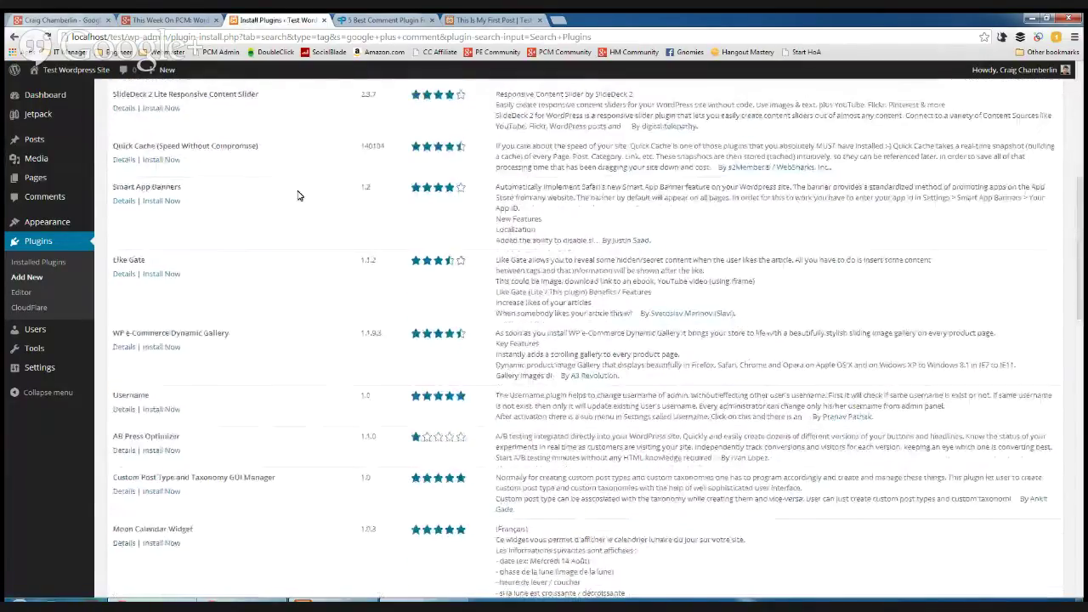
{"action": "scroll", "coordinate": [299, 194], "scroll_direction": "up", "scroll_amount": 5}
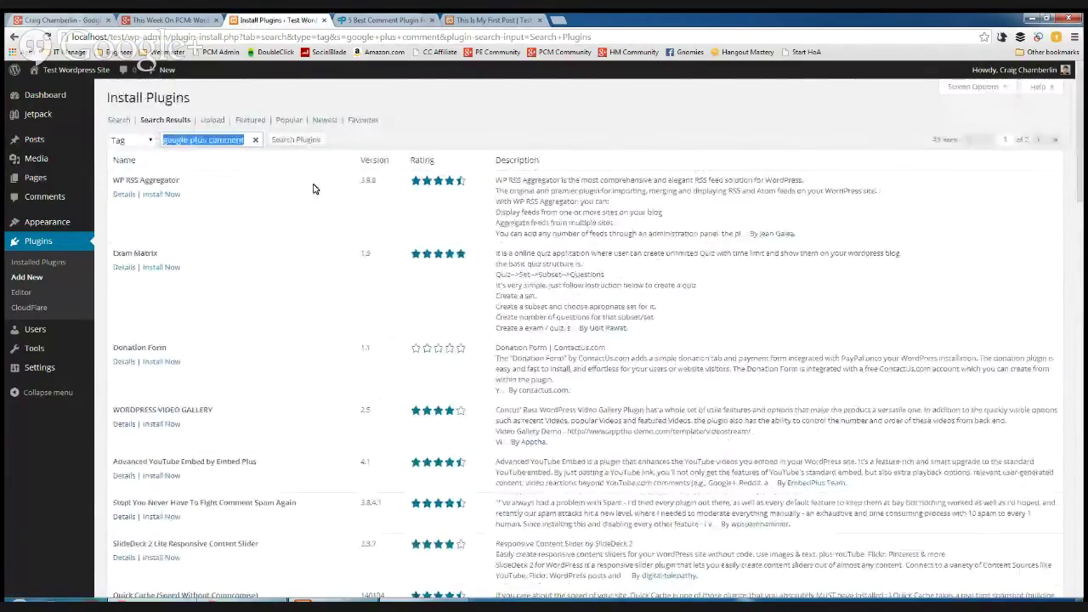
- Open the Google Plus Comments download page from the Weppot article and highlight the plugin's current and former name
{"action": "left_click", "coordinate": [384, 20]}
{"action": "left_click", "coordinate": [306, 438]}
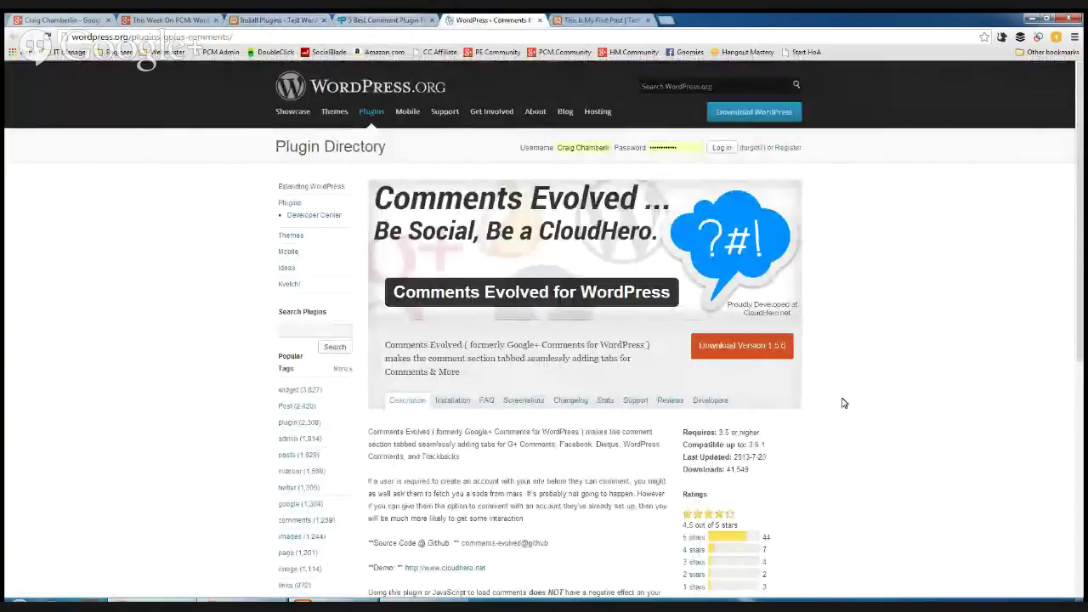
{"action": "scroll", "coordinate": [844, 403], "scroll_direction": "down", "scroll_amount": 1}
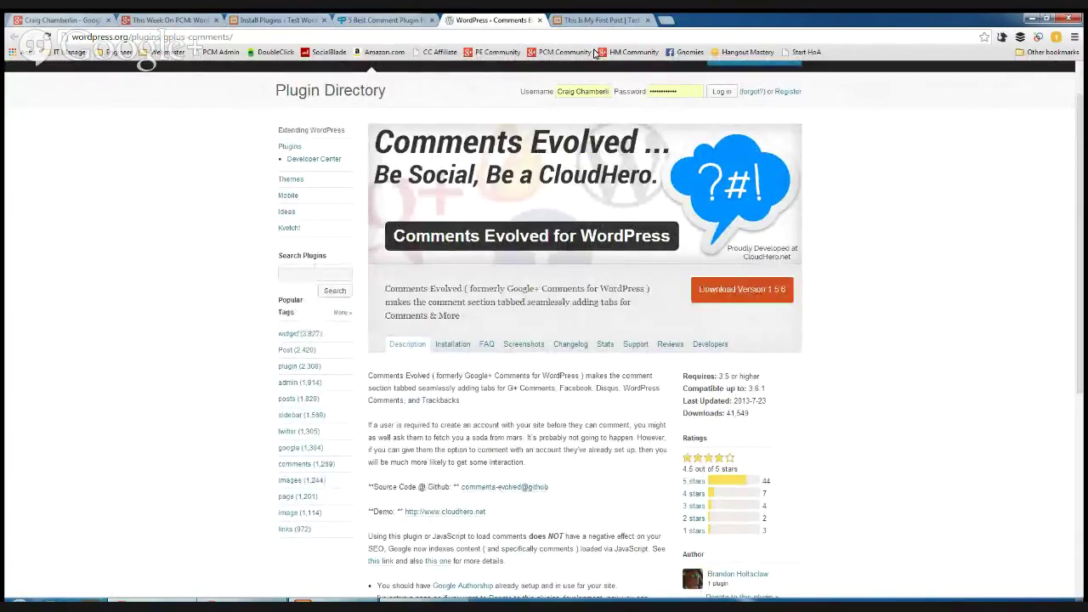
{"action": "left_click_drag", "start_coordinate": [387, 288], "coordinate": [643, 288]}
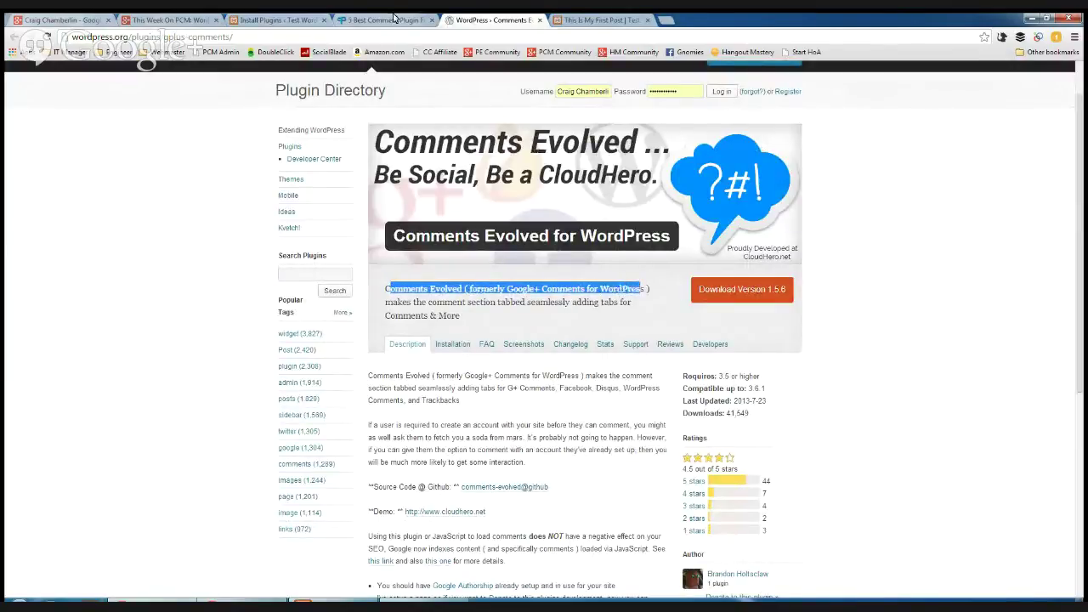
- Search by Tag for "comments evolved" on the WordPress site's Install Plugins page
{"action": "left_click", "coordinate": [302, 18]}
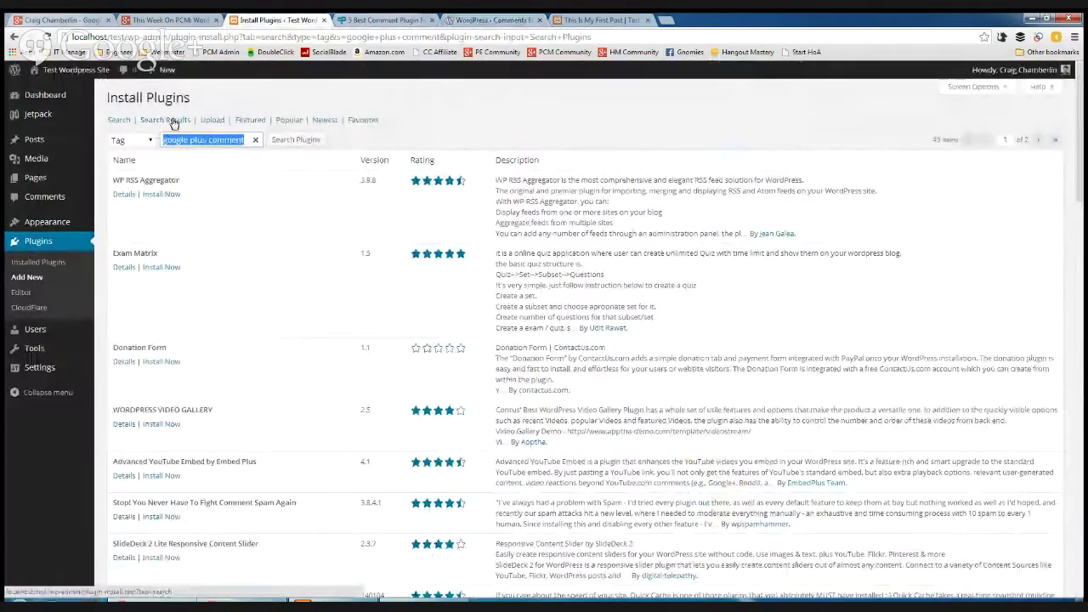
{"action": "type", "text": "comments evolv"}
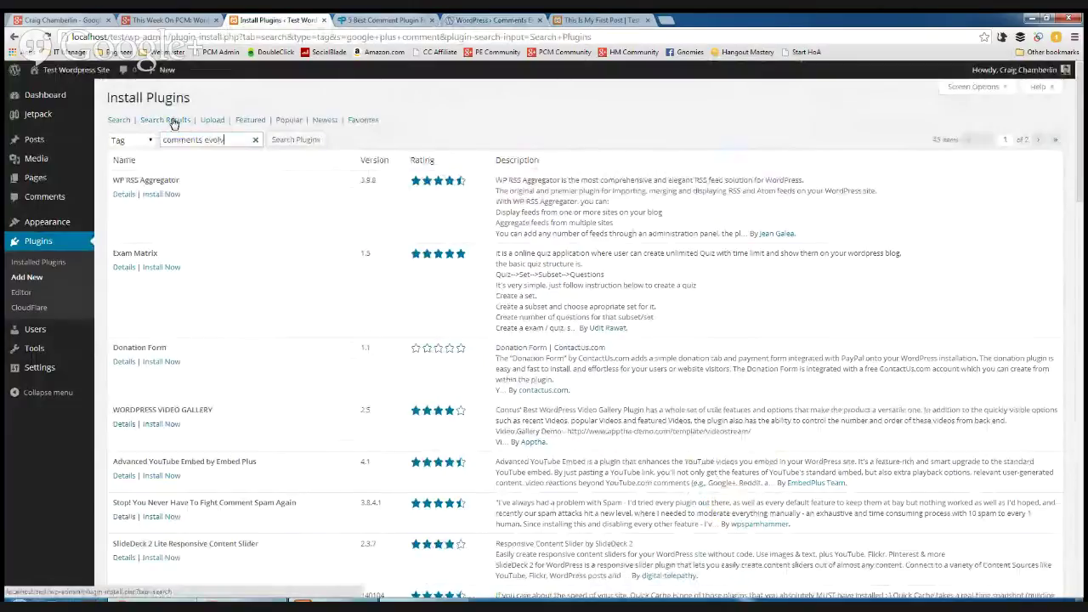
{"action": "type", "text": "ed"}
{"action": "key", "text": "Return"}
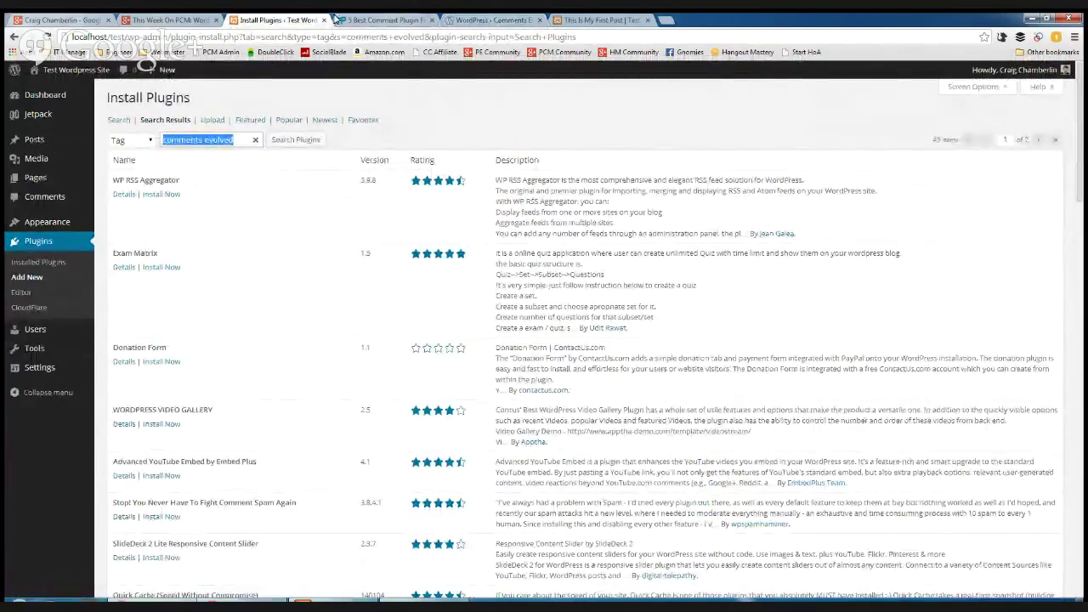
- Check the Comments Evolved name on its WordPress.org page and look through the Install Plugins search results for it
{"action": "left_click", "coordinate": [379, 20]}
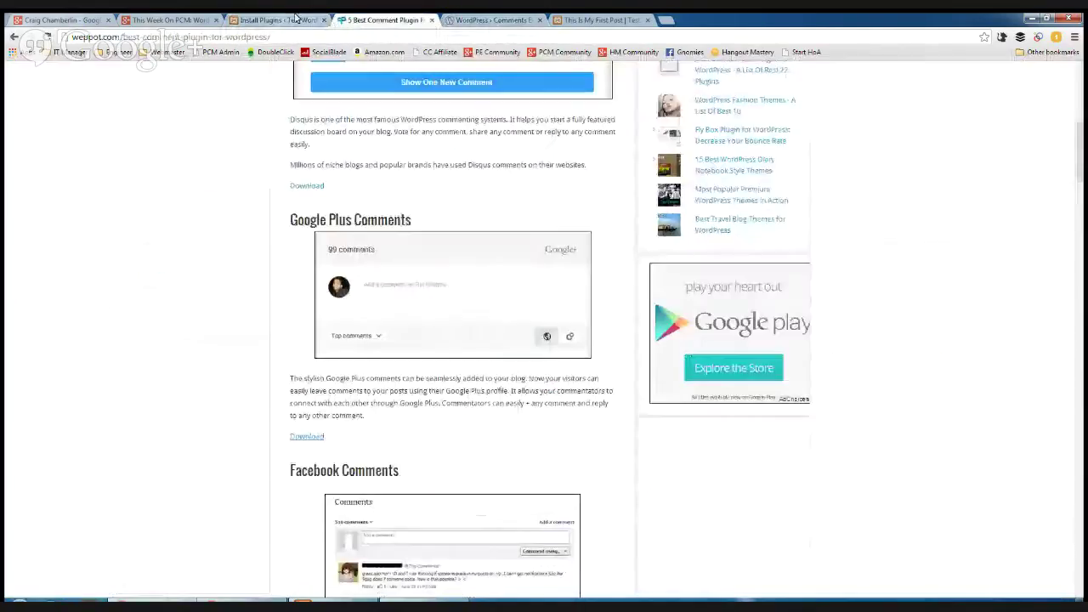
{"action": "left_click", "coordinate": [512, 17]}
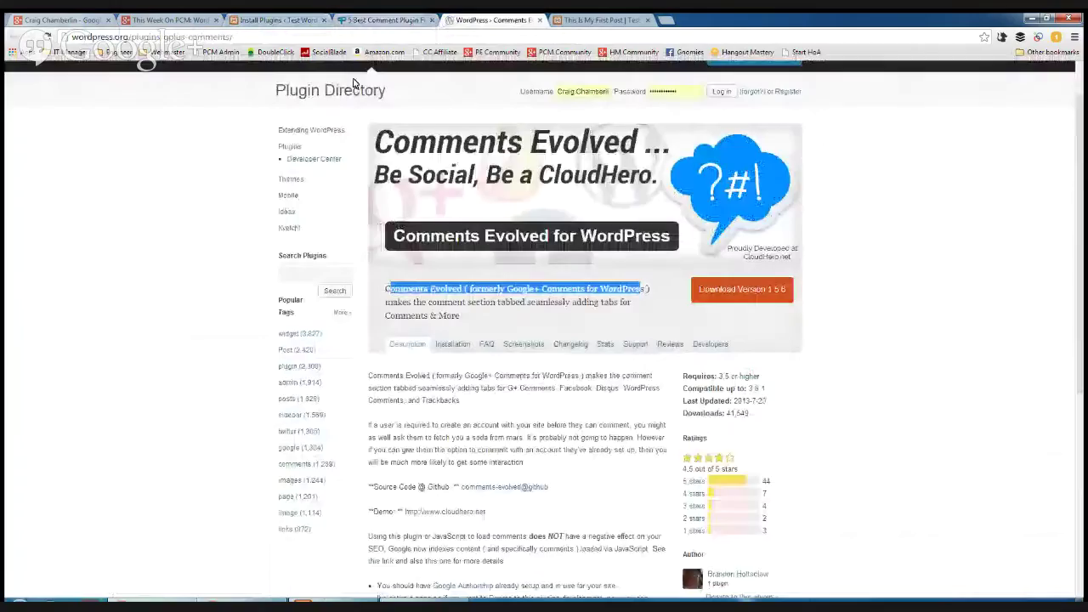
{"action": "left_click", "coordinate": [317, 17]}
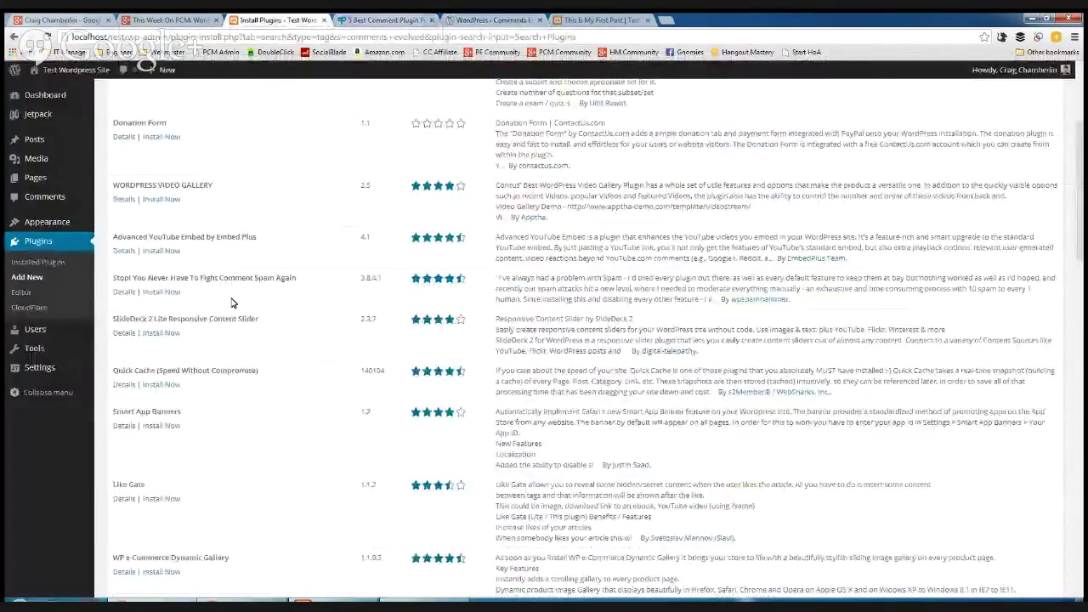
{"action": "scroll", "coordinate": [231, 302], "scroll_direction": "down", "scroll_amount": 3}
{"action": "scroll", "coordinate": [248, 332], "scroll_direction": "up", "scroll_amount": 1}
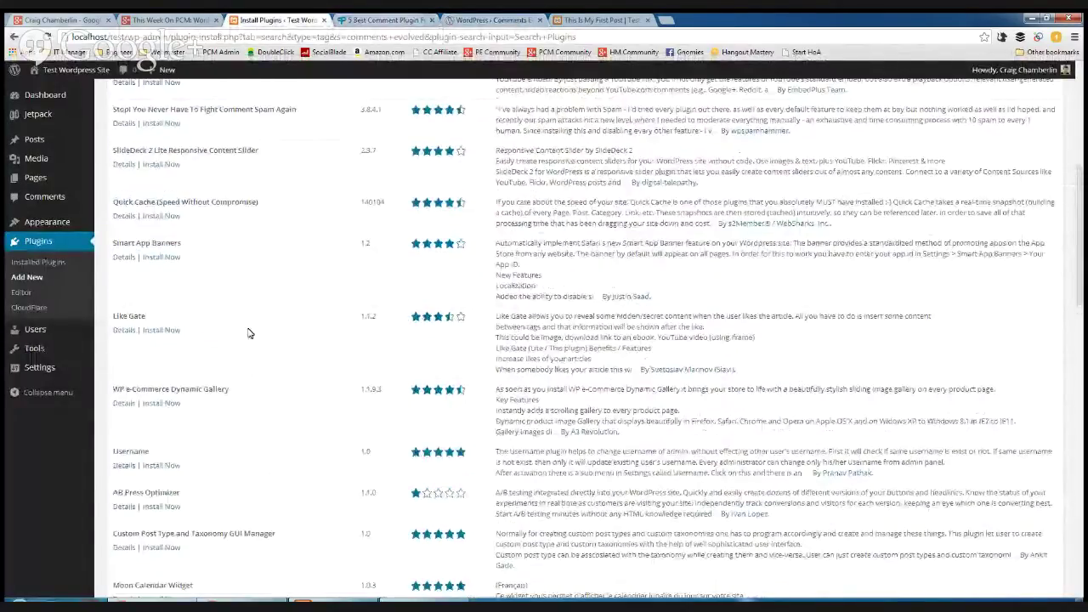
{"action": "scroll", "coordinate": [248, 333], "scroll_direction": "up", "scroll_amount": 5}
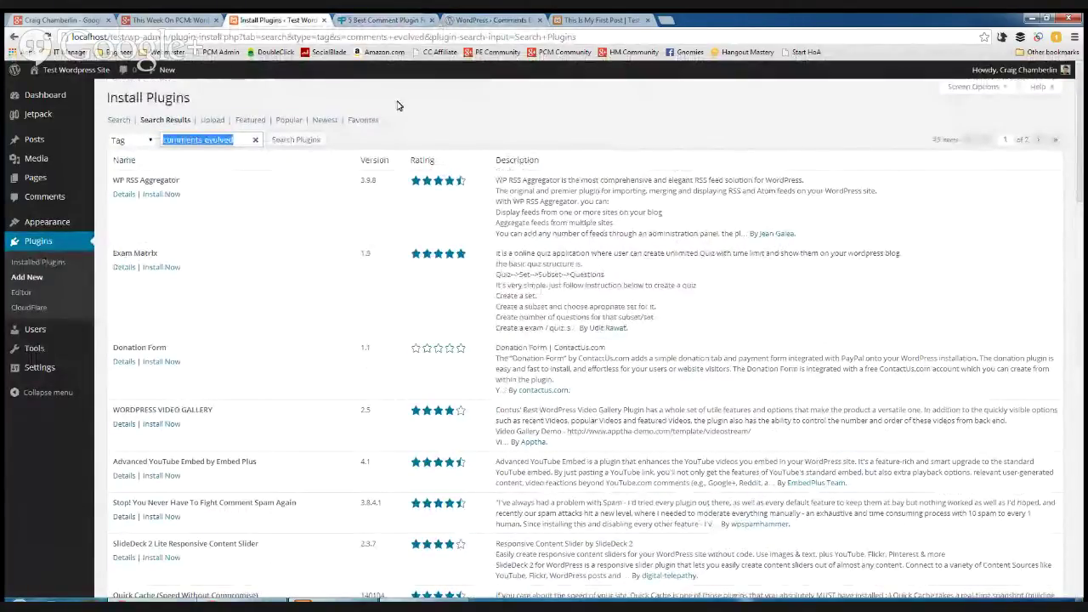
- Download version 1.5.6 of Comments Evolved from its WordPress.org plugin page, saving the zip file to the Desktop
{"action": "left_click", "coordinate": [384, 20]}
{"action": "left_click", "coordinate": [491, 20]}
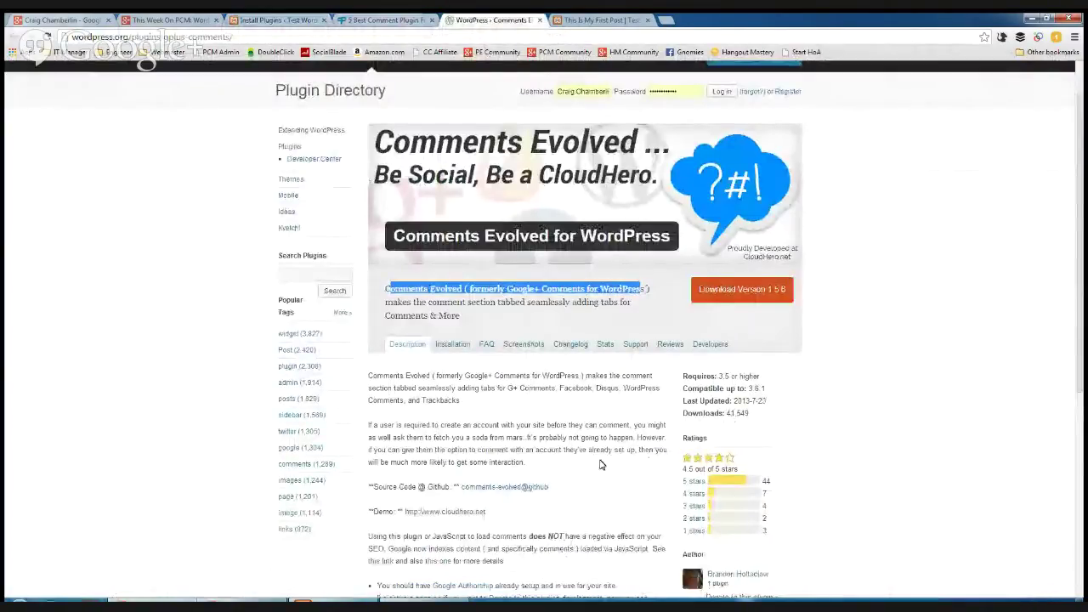
{"action": "left_click", "coordinate": [589, 427]}
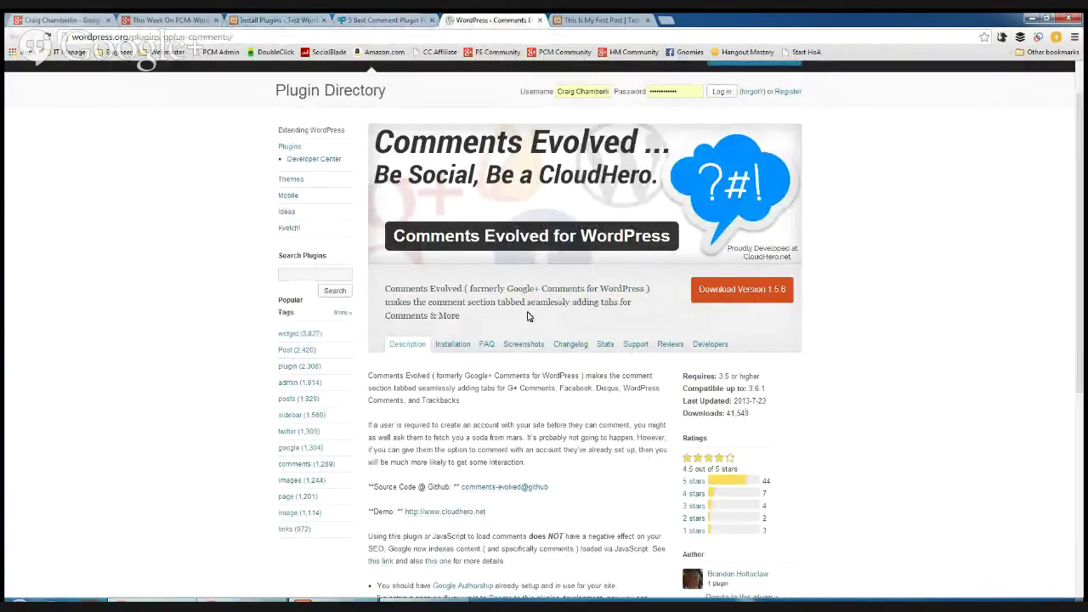
{"action": "scroll", "coordinate": [485, 329], "scroll_direction": "down", "scroll_amount": 2}
{"action": "scroll", "coordinate": [442, 255], "scroll_direction": "up", "scroll_amount": 3}
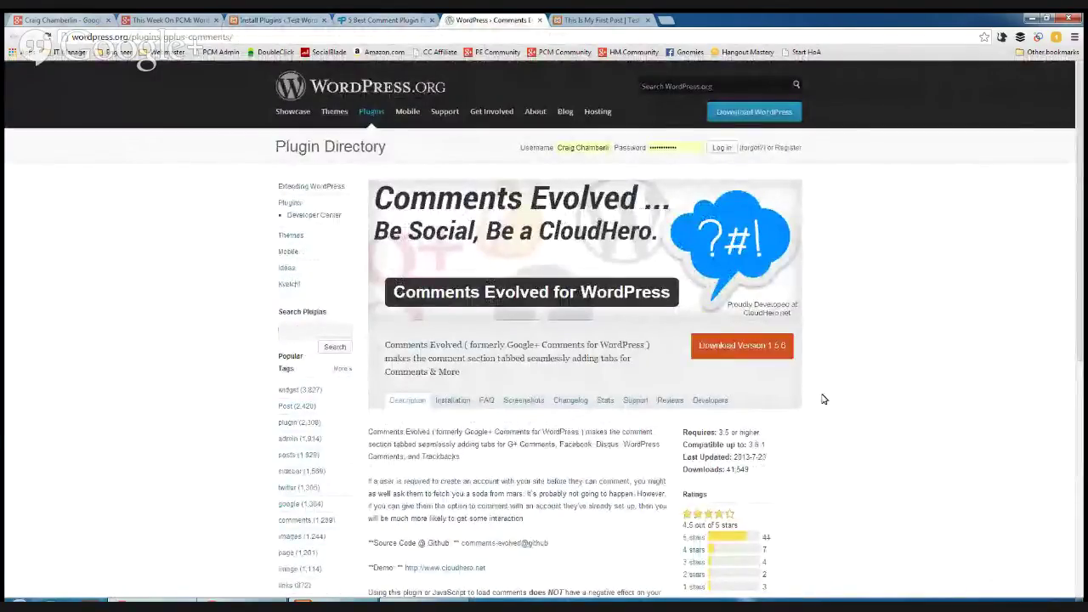
{"action": "left_click", "coordinate": [741, 350]}
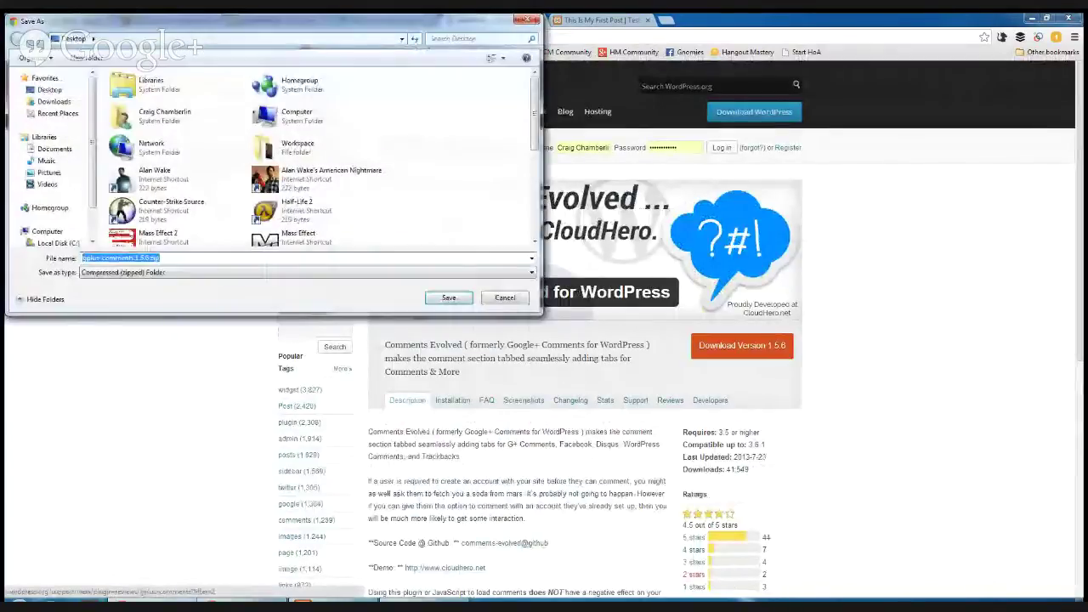
{"action": "key", "text": "Return"}
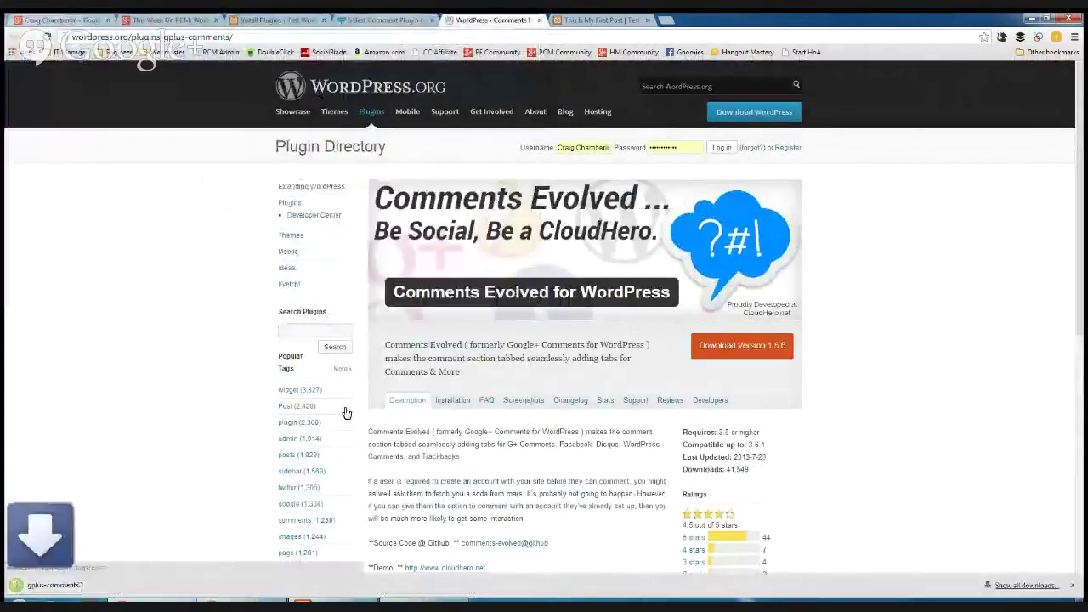
- Return to the WordPress site's Install Plugins page and open the form for uploading a plugin in .zip format
{"action": "left_click", "coordinate": [177, 19]}
{"action": "left_click", "coordinate": [274, 19]}
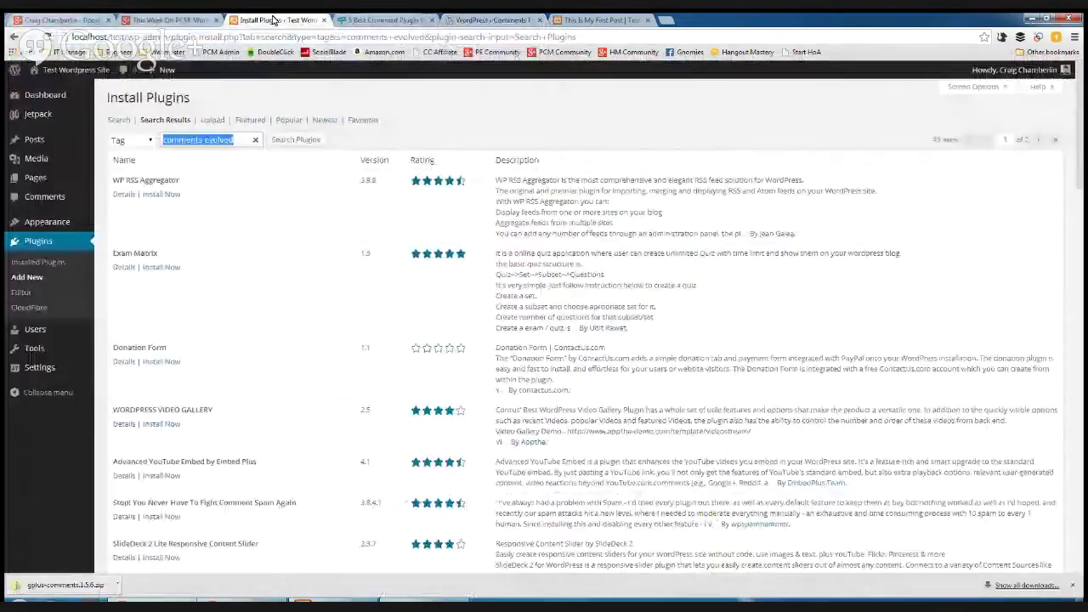
{"action": "left_click", "coordinate": [27, 277]}
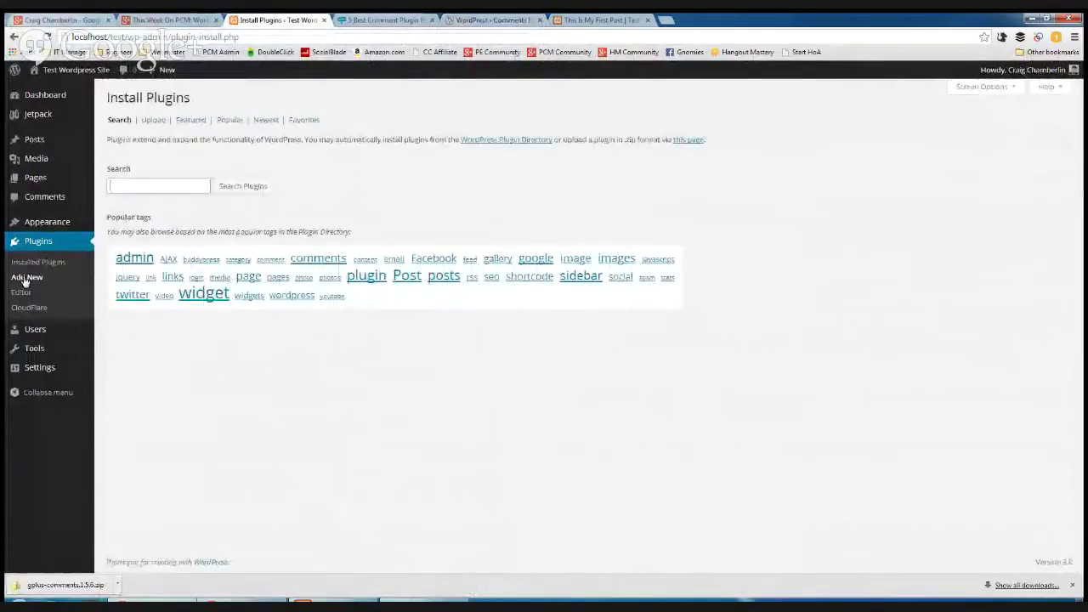
{"action": "left_click", "coordinate": [156, 120]}
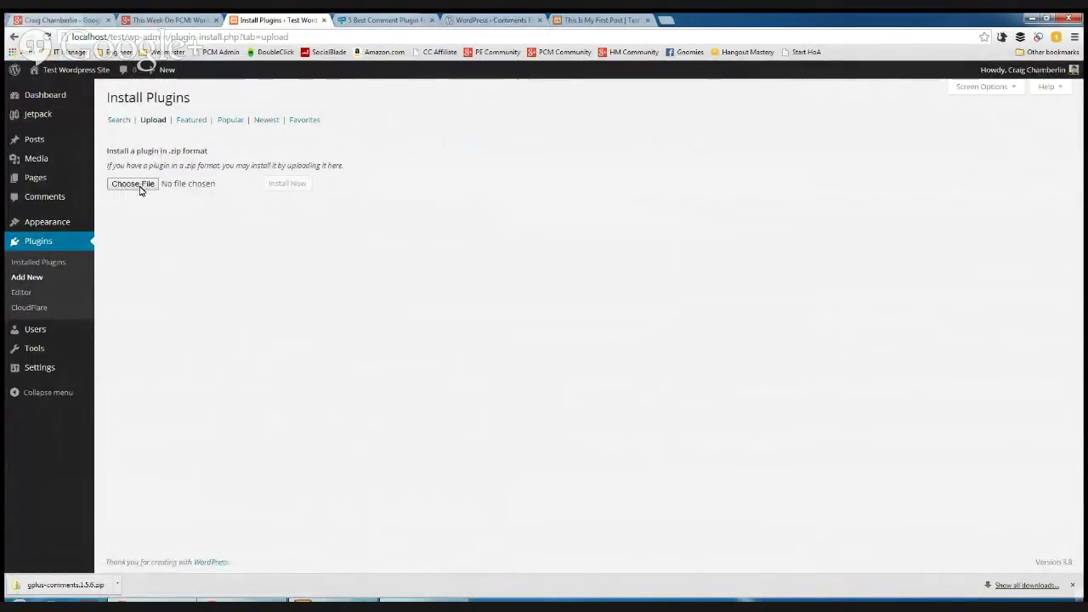
- Choose gplus-comments.1.5.6.zip from the Desktop as the plugin file and install it
{"action": "left_click", "coordinate": [141, 190]}
{"action": "left_click", "coordinate": [340, 214]}
{"action": "scroll", "coordinate": [374, 217], "scroll_direction": "down", "scroll_amount": 5}
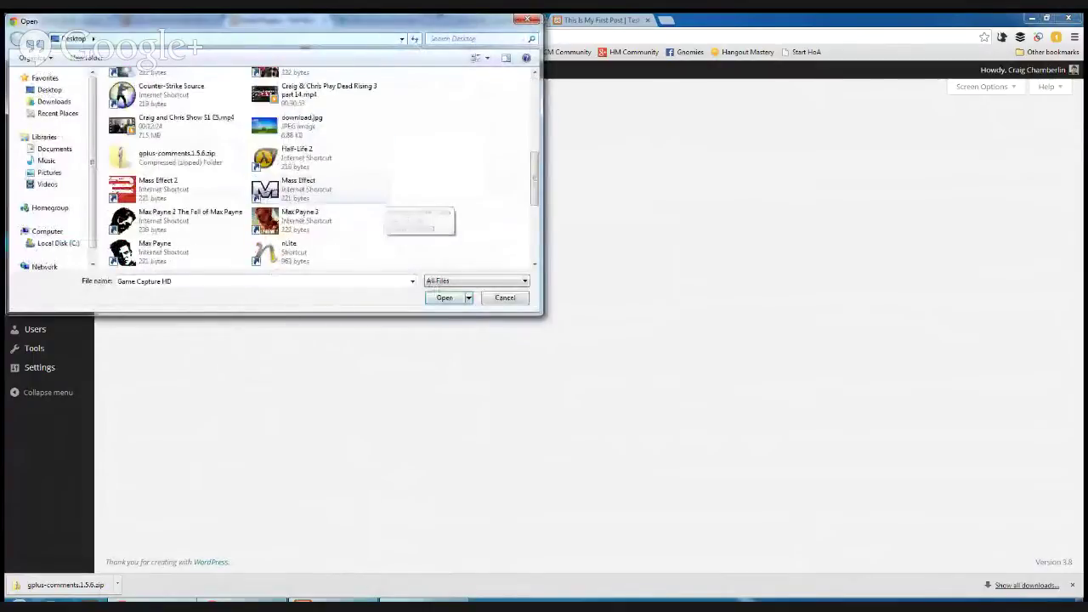
{"action": "scroll", "coordinate": [382, 212], "scroll_direction": "down", "scroll_amount": 3}
{"action": "scroll", "coordinate": [365, 214], "scroll_direction": "up", "scroll_amount": 3}
{"action": "left_click", "coordinate": [178, 145]}
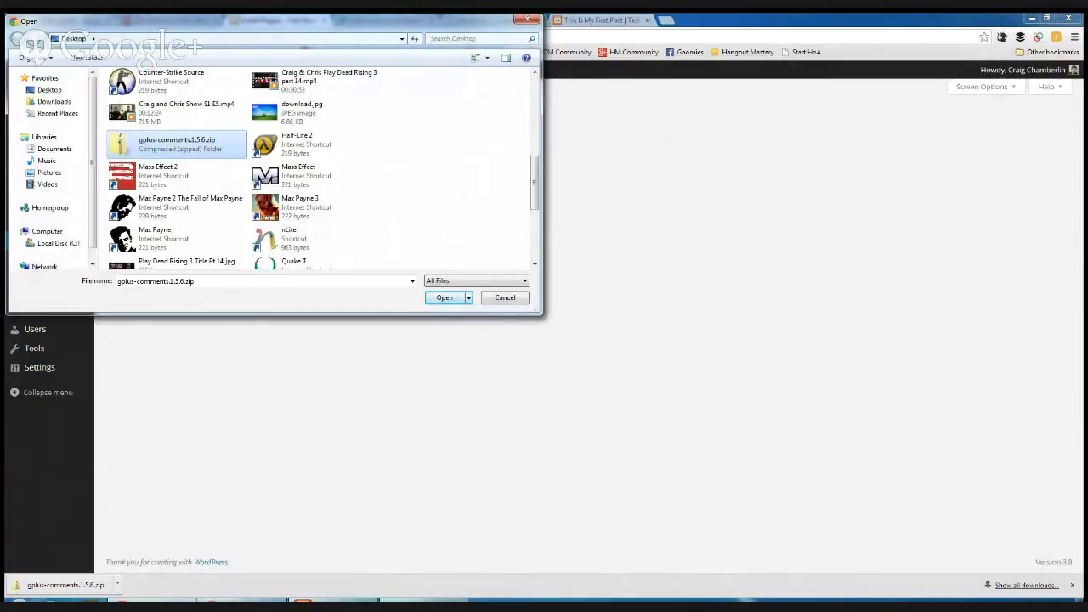
{"action": "left_click", "coordinate": [445, 297]}
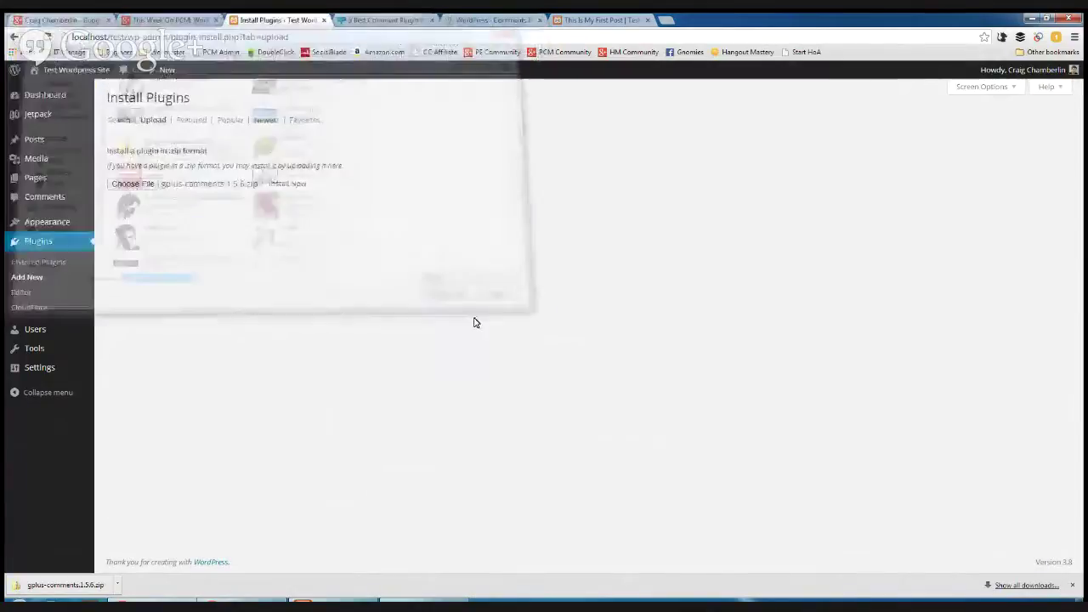
{"action": "left_click", "coordinate": [281, 186]}
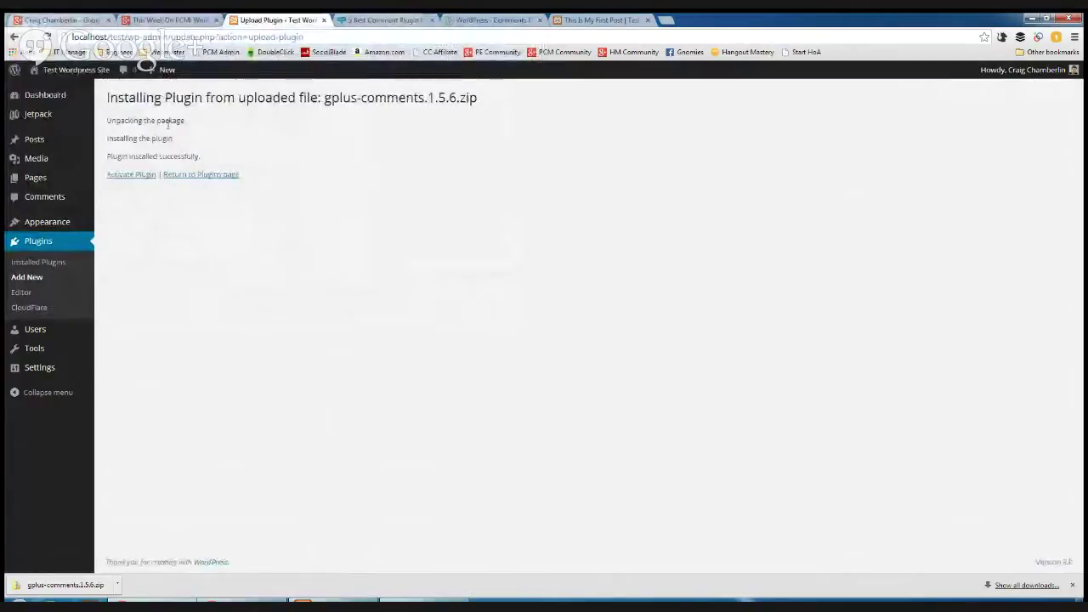
- Highlight the unpacking and installing lines of the installation report and activate the uploaded plugin
{"action": "left_click_drag", "start_coordinate": [102, 120], "coordinate": [193, 121]}
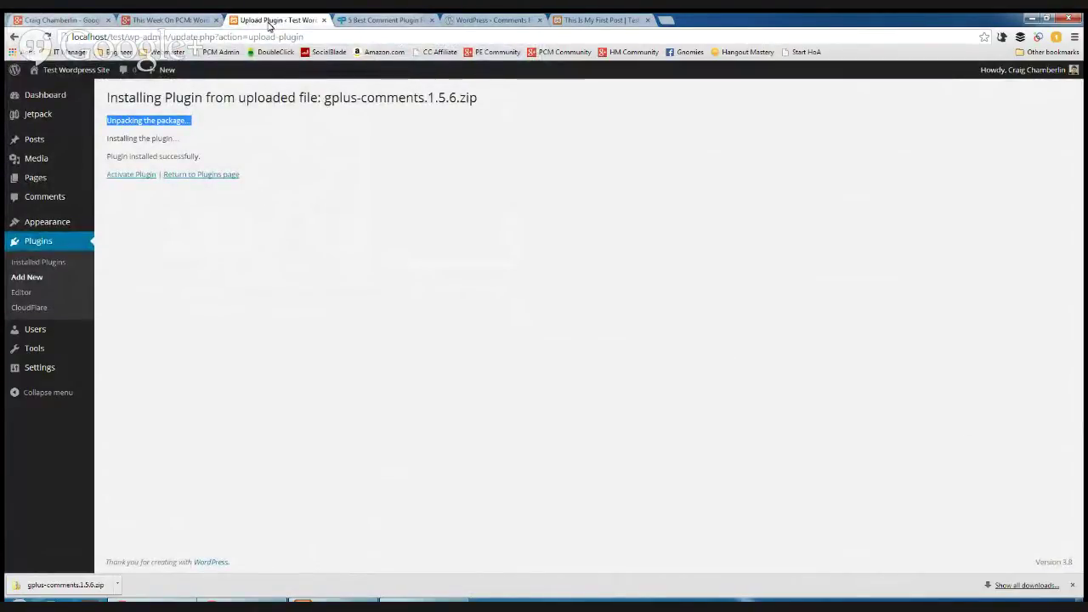
{"action": "left_click_drag", "start_coordinate": [179, 137], "coordinate": [115, 136]}
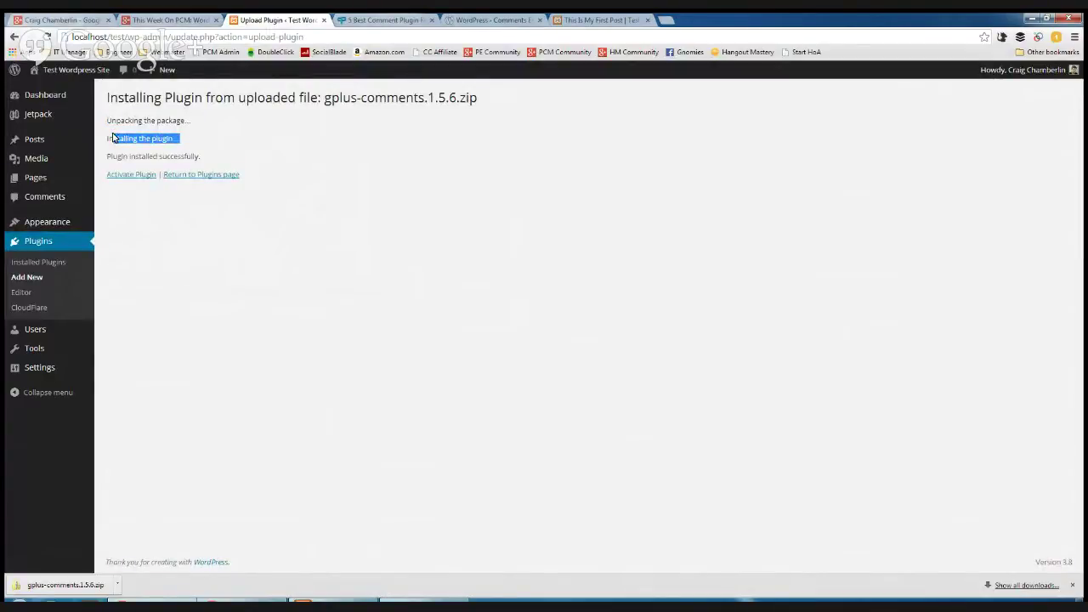
{"action": "left_click", "coordinate": [140, 183]}
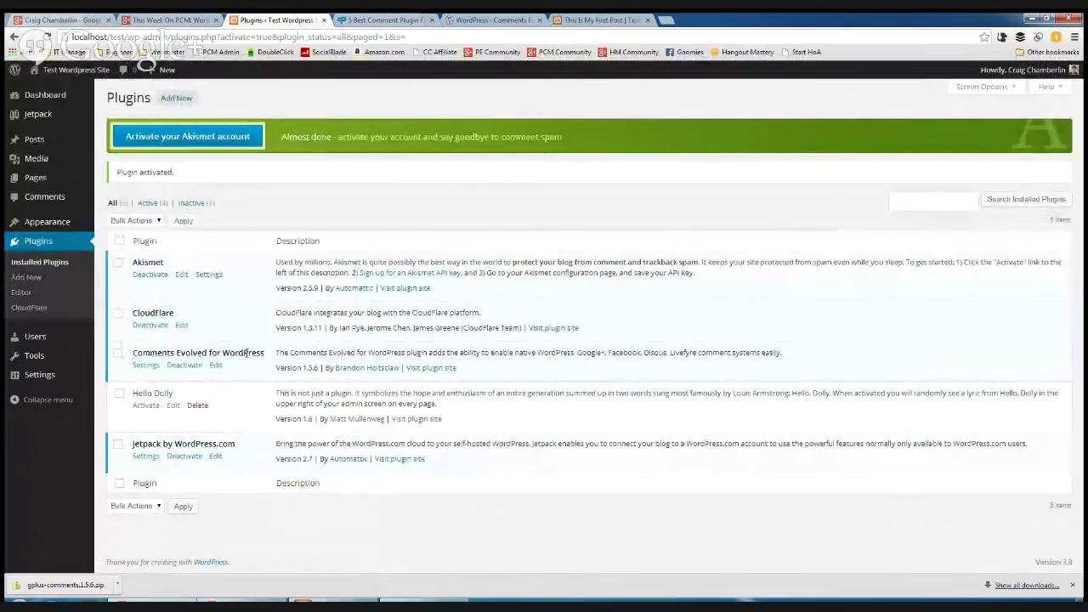
- Highlight the description of Comments Evolved for WordPress in the plugin list, clear the highlight and view the Jetpack submenu entries
{"action": "left_click_drag", "start_coordinate": [278, 352], "coordinate": [786, 358]}
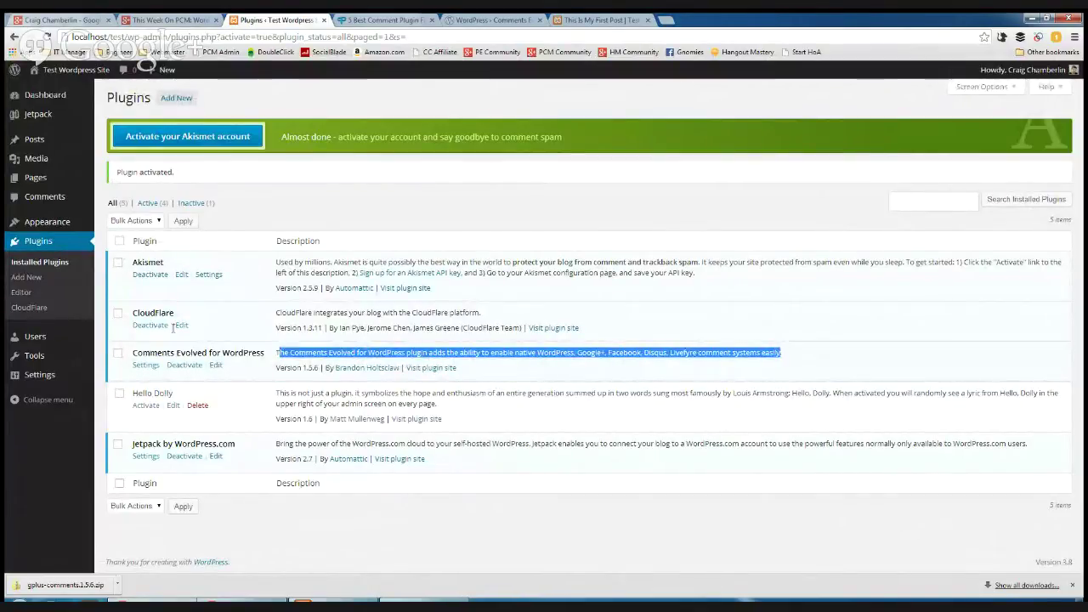
{"action": "left_click", "coordinate": [131, 368]}
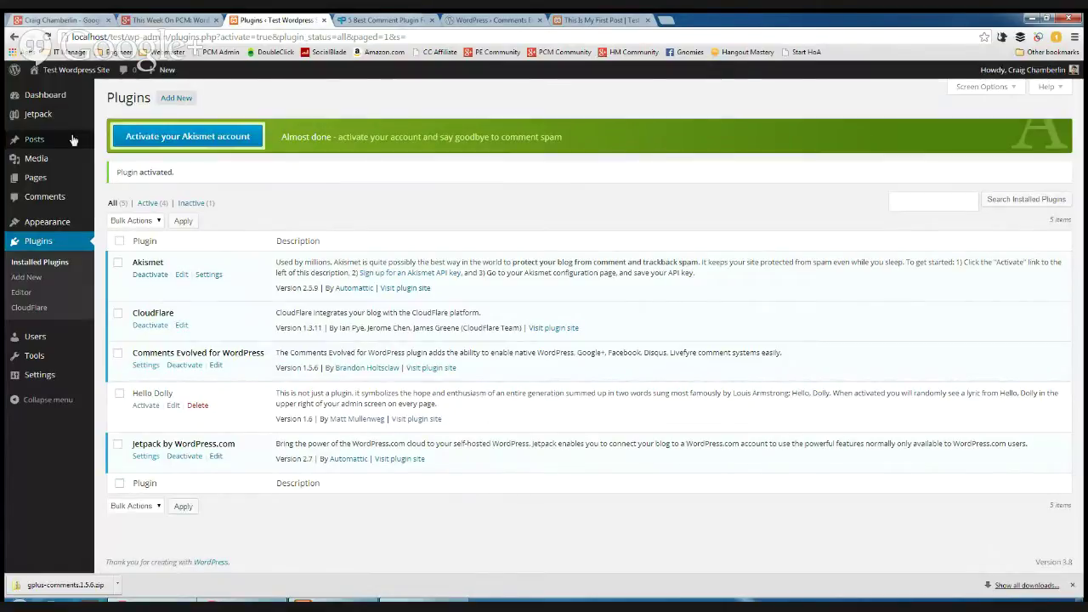
{"action": "mouse_move", "coordinate": [53, 123]}
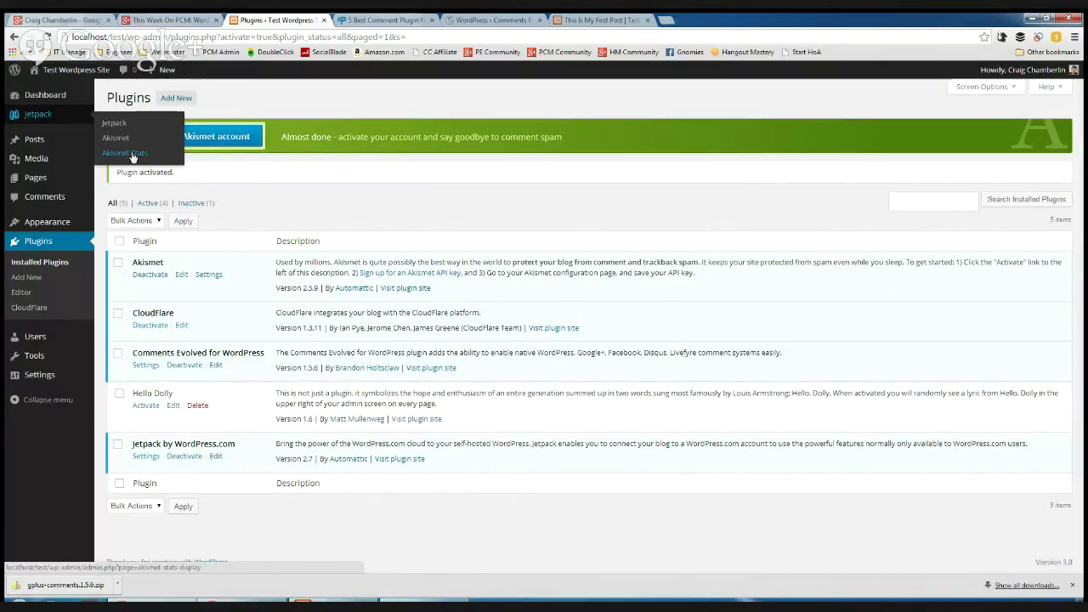
- Open the settings of Comments Evolved for WordPress and highlight the gplus entry in the Tab Order value
{"action": "left_click", "coordinate": [143, 365]}
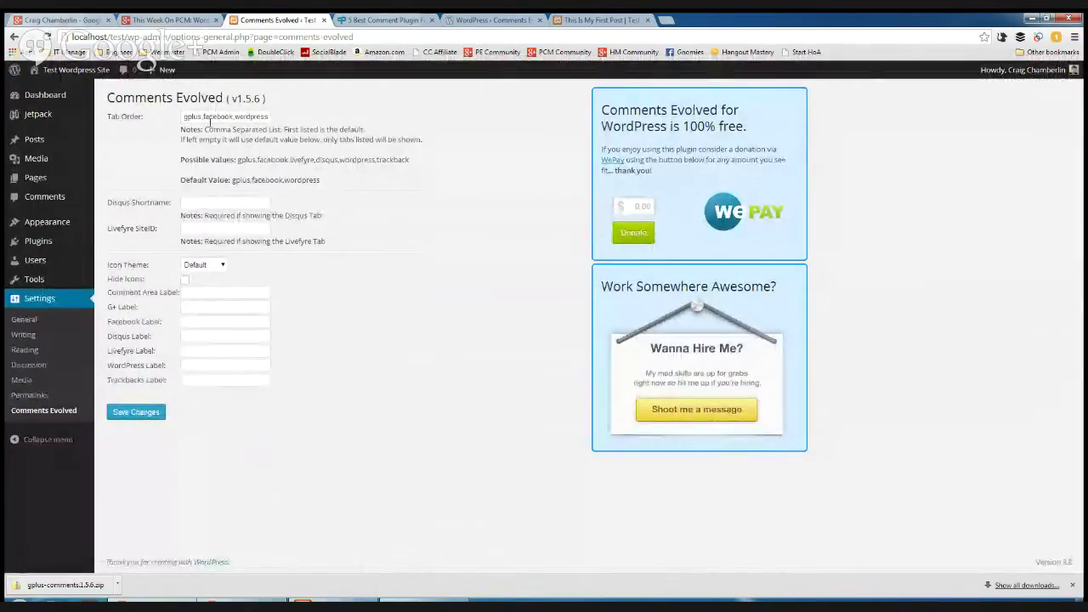
{"action": "left_click", "coordinate": [204, 117]}
{"action": "left_click_drag", "start_coordinate": [204, 117], "coordinate": [181, 119]}
- Close the Weppot article and look over the description on the plugin's WordPress.org page
{"action": "left_click", "coordinate": [369, 19]}
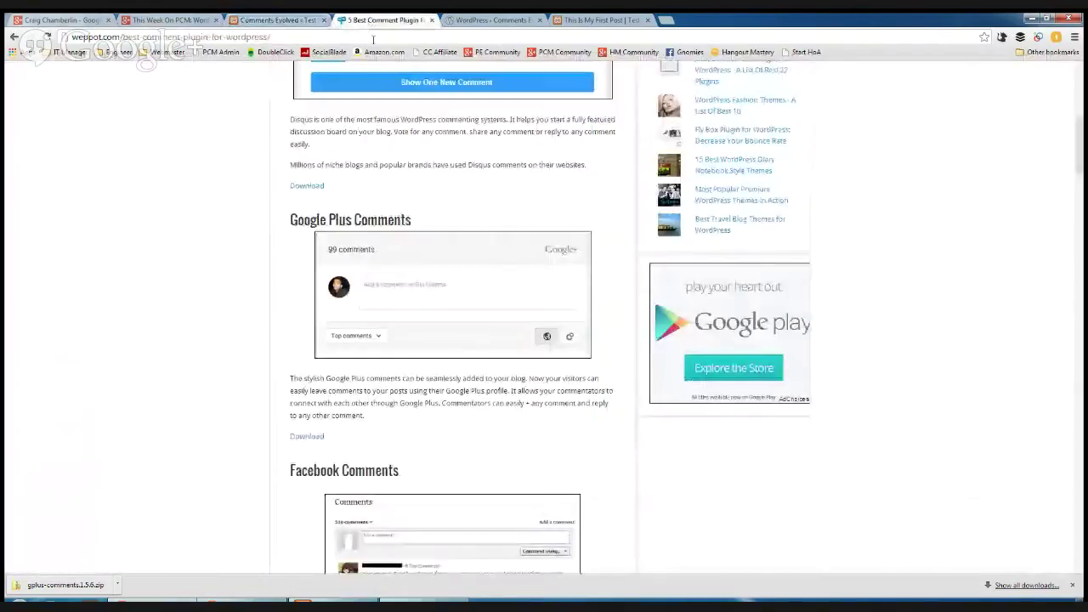
{"action": "left_click", "coordinate": [432, 19]}
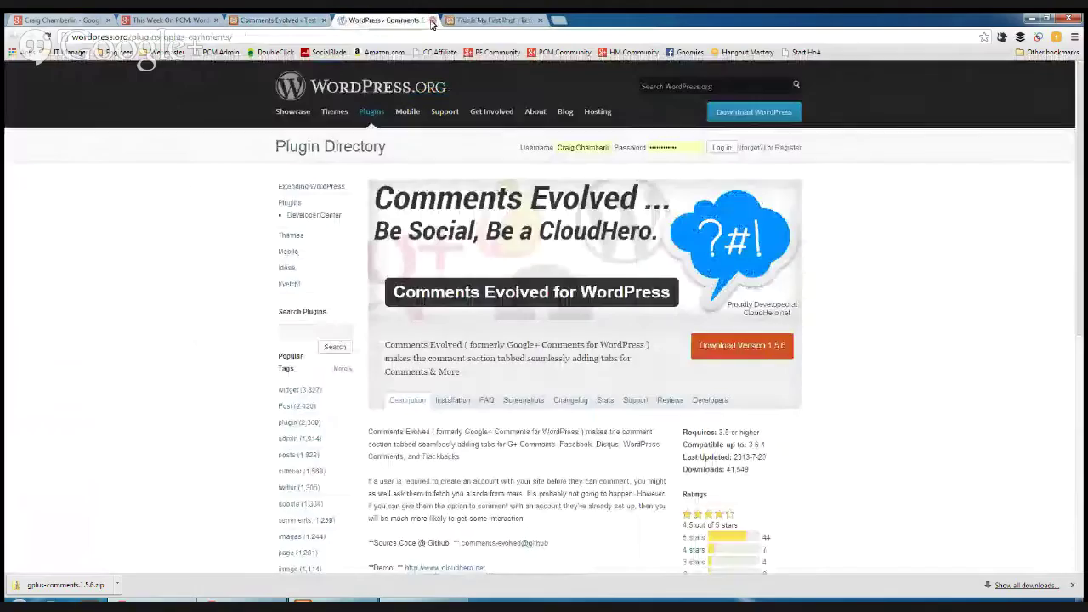
{"action": "scroll", "coordinate": [401, 319], "scroll_direction": "down", "scroll_amount": 3}
{"action": "scroll", "coordinate": [401, 318], "scroll_direction": "down", "scroll_amount": 4}
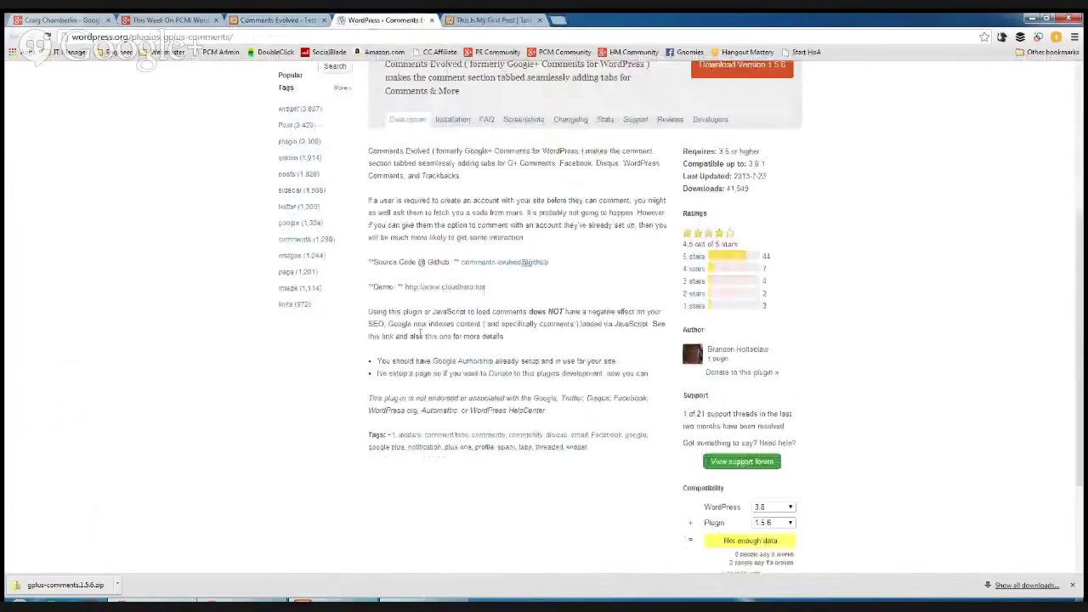
{"action": "left_click_drag", "start_coordinate": [521, 382], "coordinate": [374, 158]}
- Read through the Installation and FAQ sections of the Comments Evolved plugin page
{"action": "left_click", "coordinate": [453, 119]}
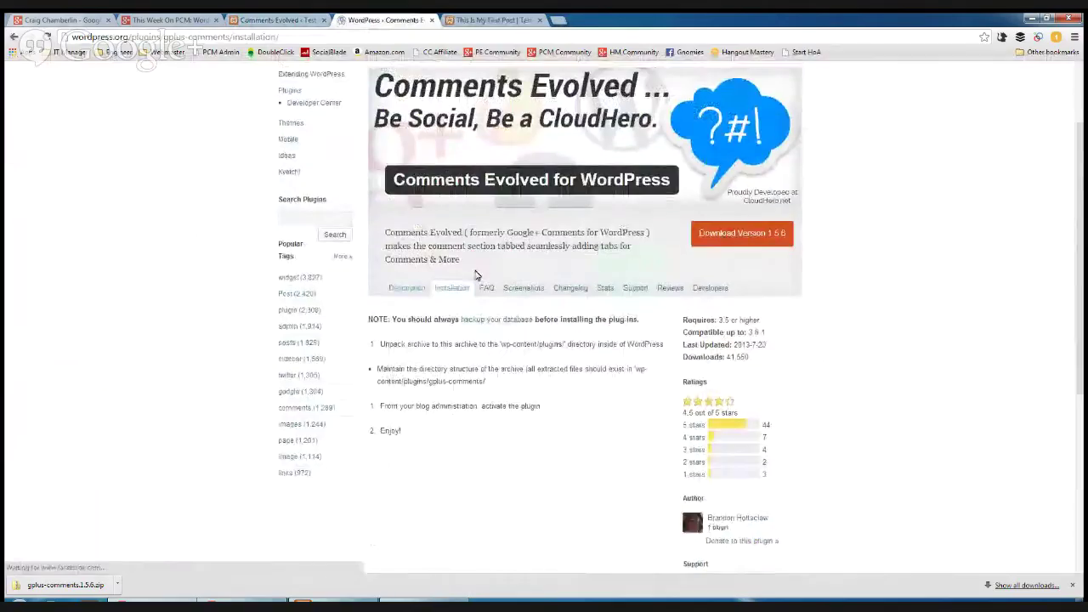
{"action": "scroll", "coordinate": [479, 255], "scroll_direction": "down", "scroll_amount": 2}
{"action": "left_click_drag", "start_coordinate": [486, 255], "coordinate": [487, 235]}
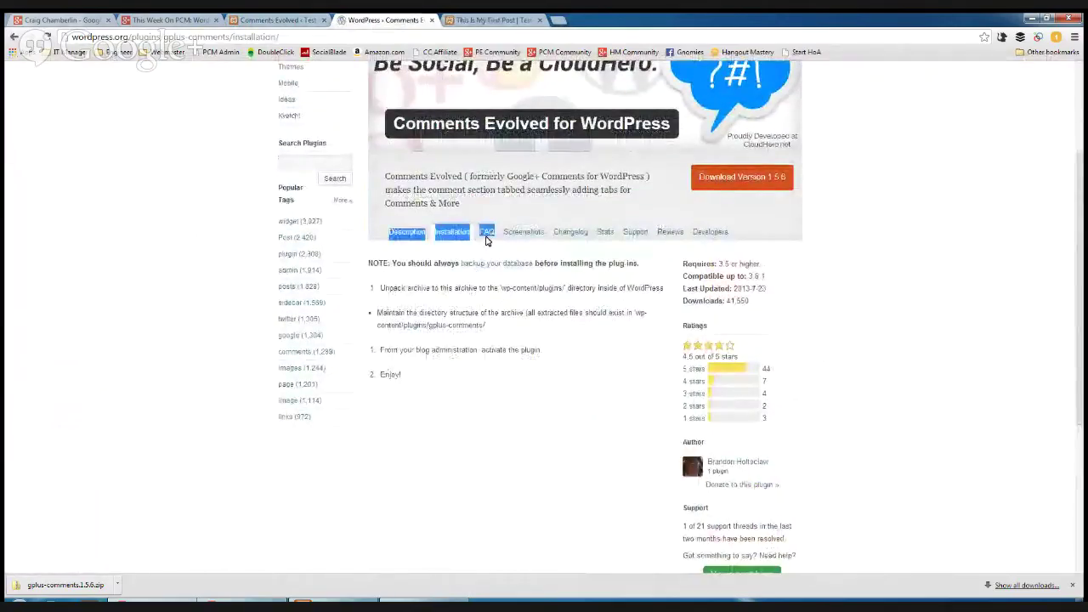
{"action": "left_click", "coordinate": [487, 235]}
{"action": "scroll", "coordinate": [488, 240], "scroll_direction": "down", "scroll_amount": 8}
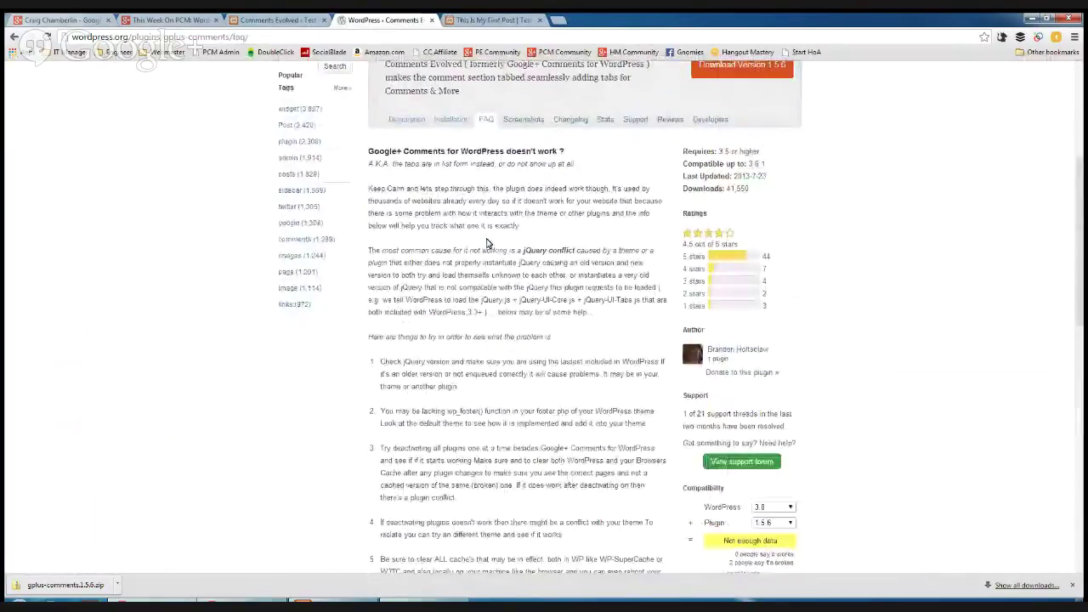
{"action": "scroll", "coordinate": [486, 245], "scroll_direction": "down", "scroll_amount": 5}
{"action": "scroll", "coordinate": [483, 246], "scroll_direction": "up", "scroll_amount": 15}
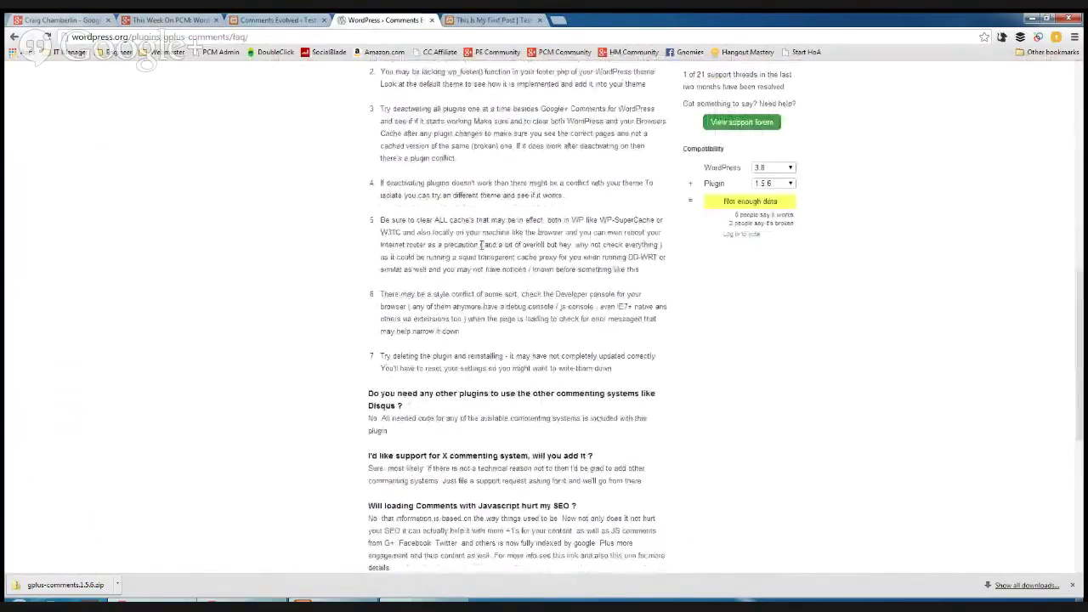
- Examine the Screenshots section of the Comments Evolved plugin page
{"action": "left_click", "coordinate": [521, 394]}
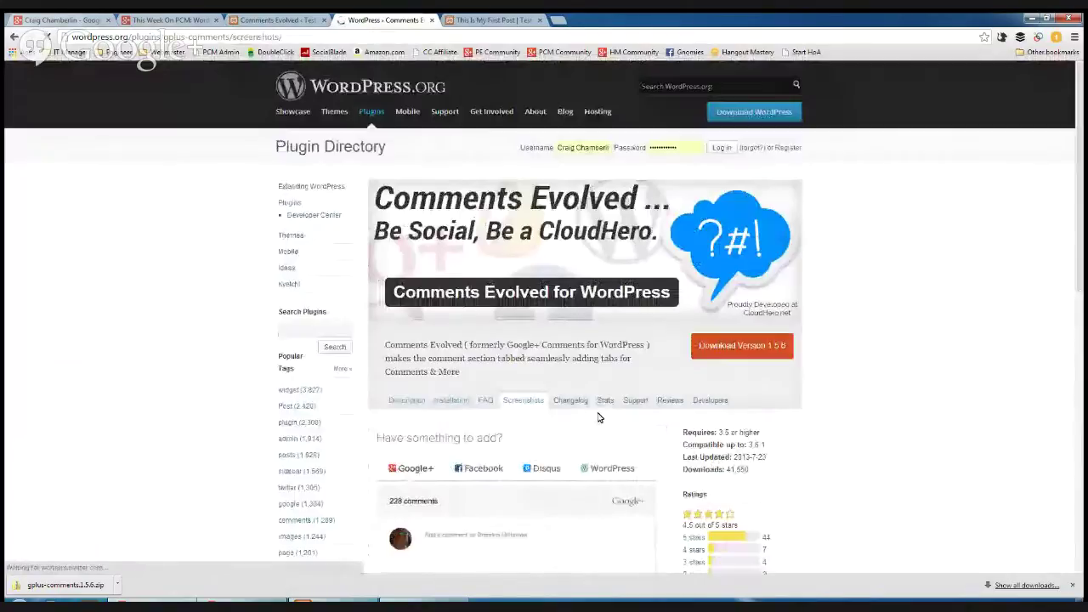
{"action": "scroll", "coordinate": [591, 414], "scroll_direction": "down", "scroll_amount": 3}
{"action": "scroll", "coordinate": [558, 410], "scroll_direction": "up", "scroll_amount": 3}
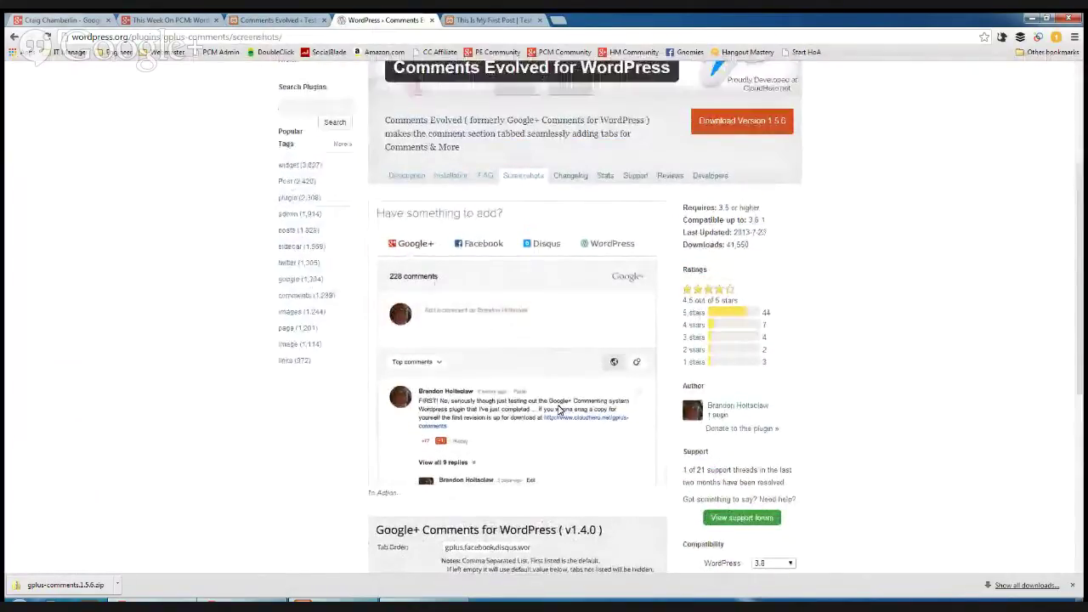
- Return to the Comments Evolved settings page of the WordPress site and save the settings
{"action": "left_click", "coordinate": [274, 19]}
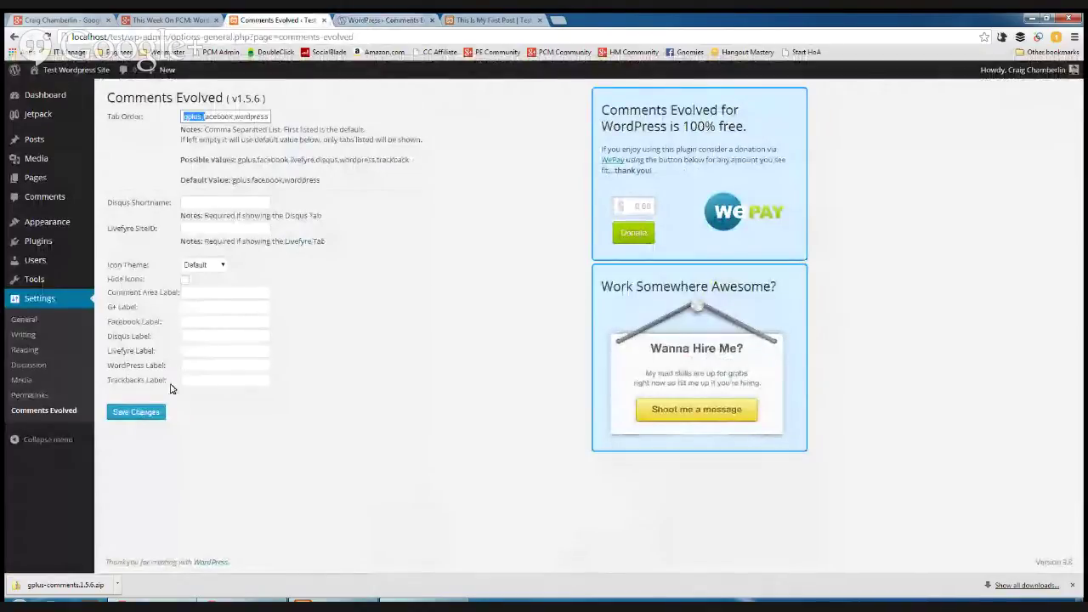
{"action": "left_click", "coordinate": [149, 412]}
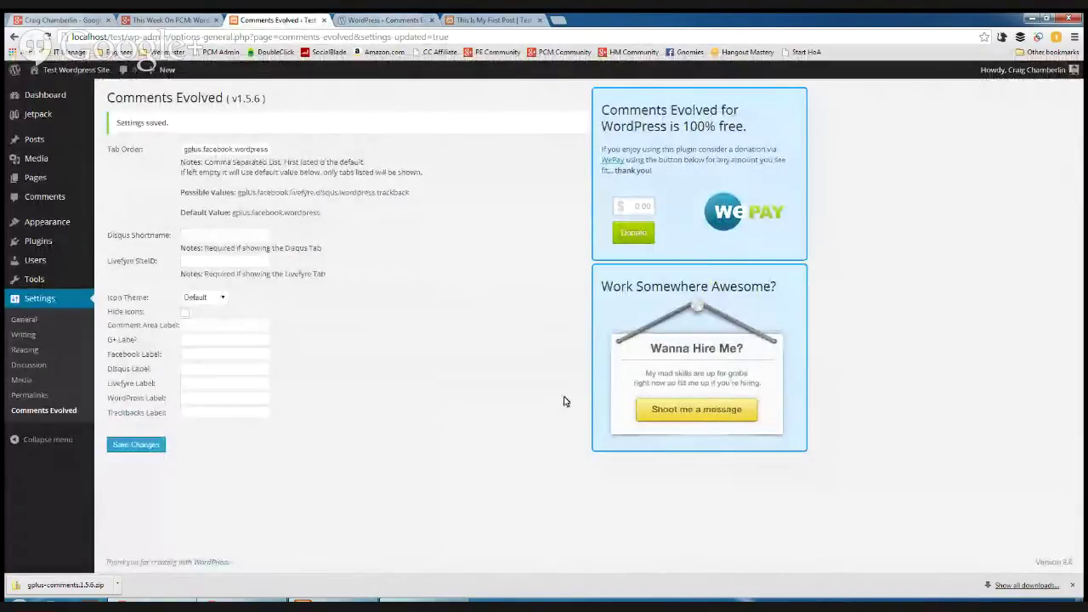
- Open the test site's front end in a new tab and go to the post "This Is My First Post"
{"action": "mouse_move", "coordinate": [78, 74]}
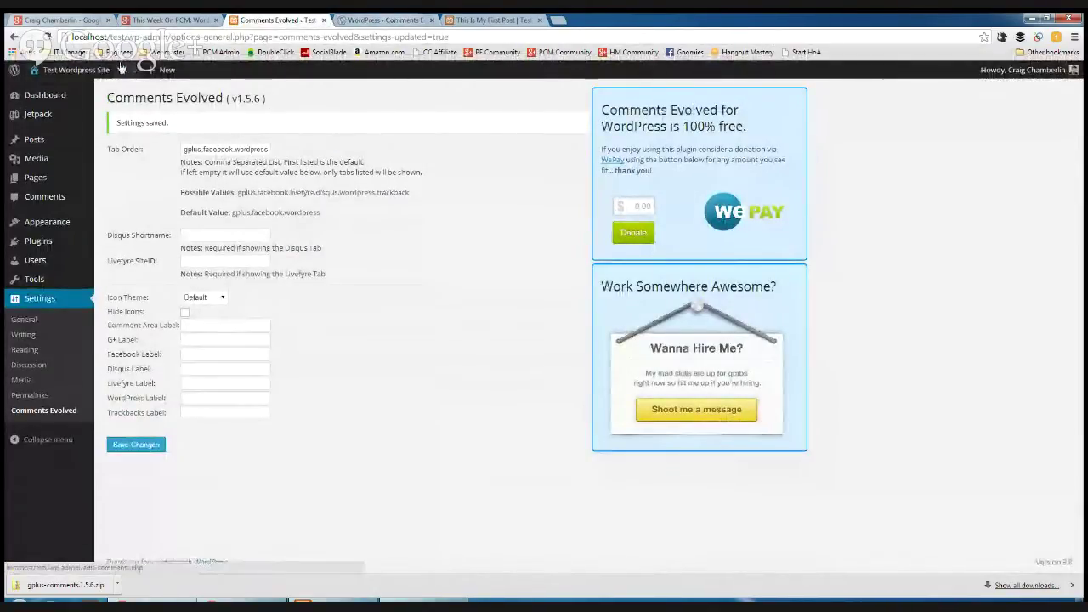
{"action": "left_click", "coordinate": [357, 20]}
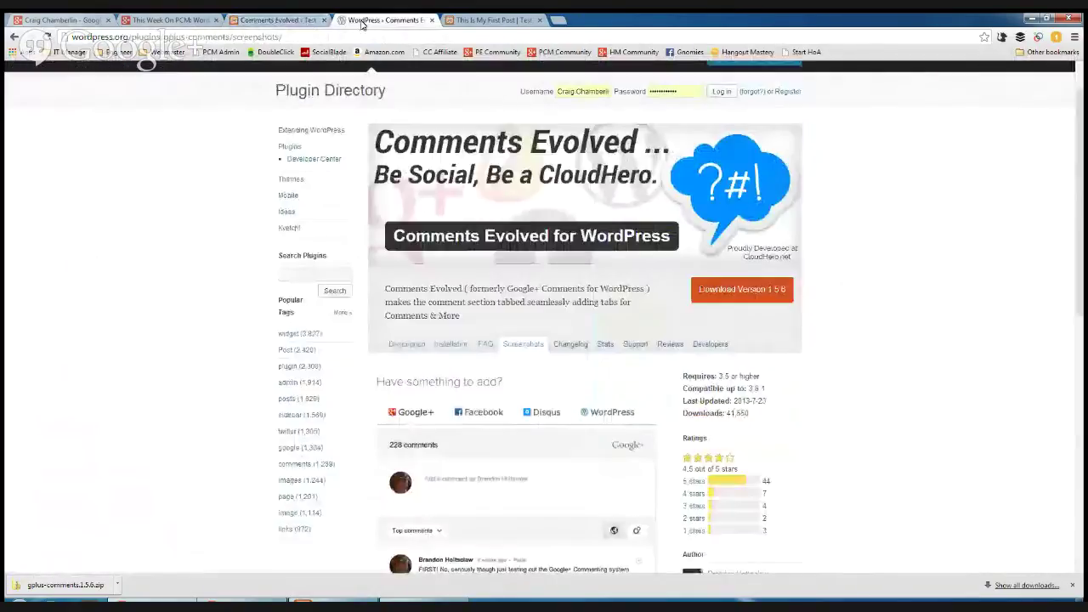
{"action": "left_click", "coordinate": [280, 20]}
{"action": "mouse_move", "coordinate": [73, 70]}
{"action": "right_click", "coordinate": [82, 89]}
{"action": "left_click", "coordinate": [132, 96]}
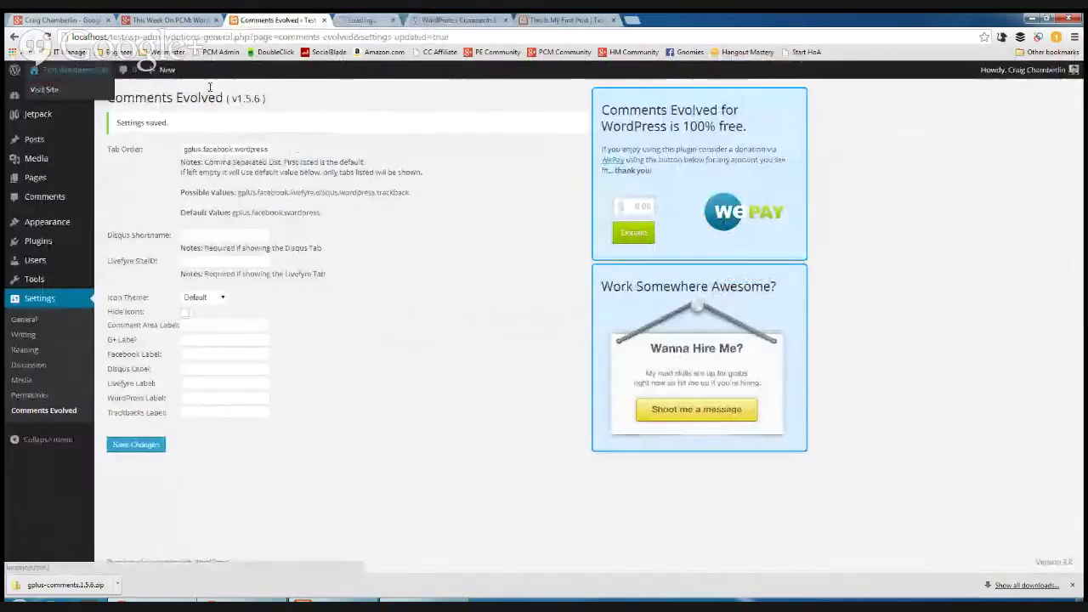
{"action": "left_click", "coordinate": [383, 19]}
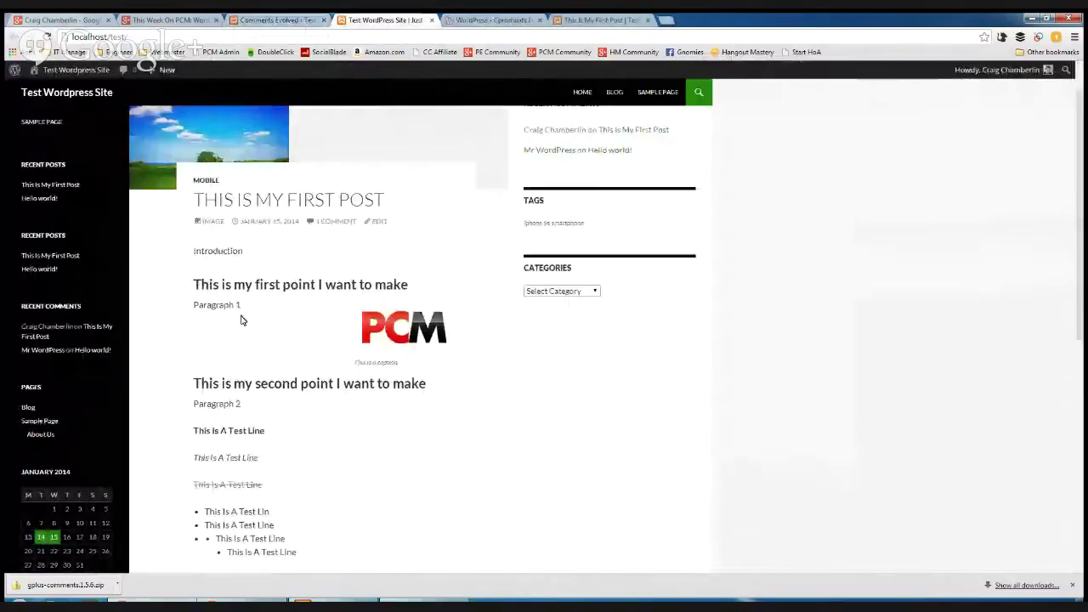
{"action": "left_click", "coordinate": [308, 199]}
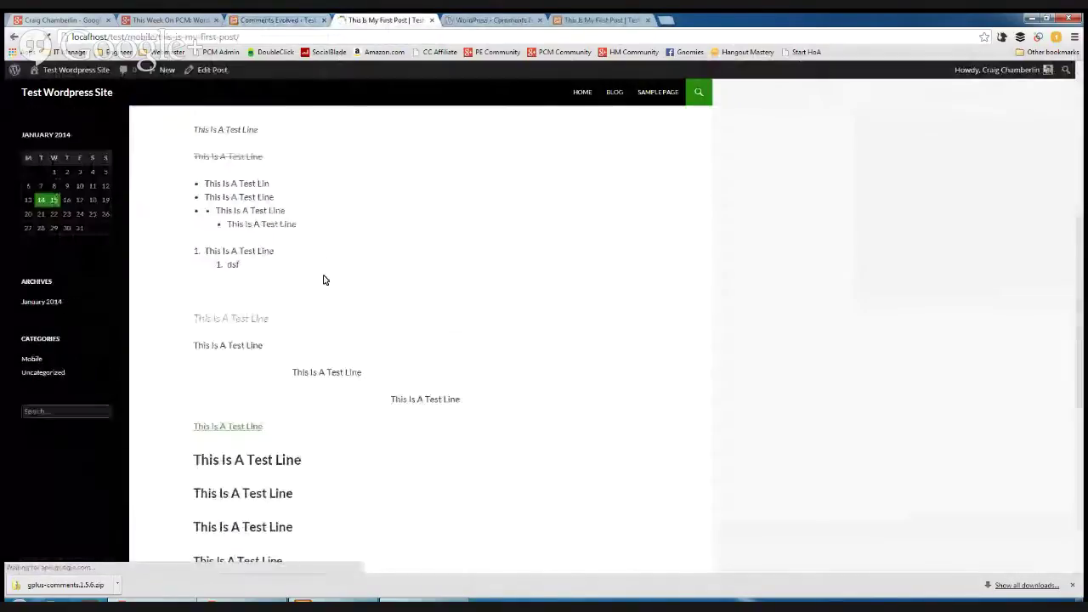
- Examine the Google+, Facebook and WordPress comment options below the post
{"action": "scroll", "coordinate": [321, 279], "scroll_direction": "down", "scroll_amount": 10}
{"action": "scroll", "coordinate": [319, 279], "scroll_direction": "down", "scroll_amount": 2}
{"action": "scroll", "coordinate": [320, 280], "scroll_direction": "down", "scroll_amount": 1}
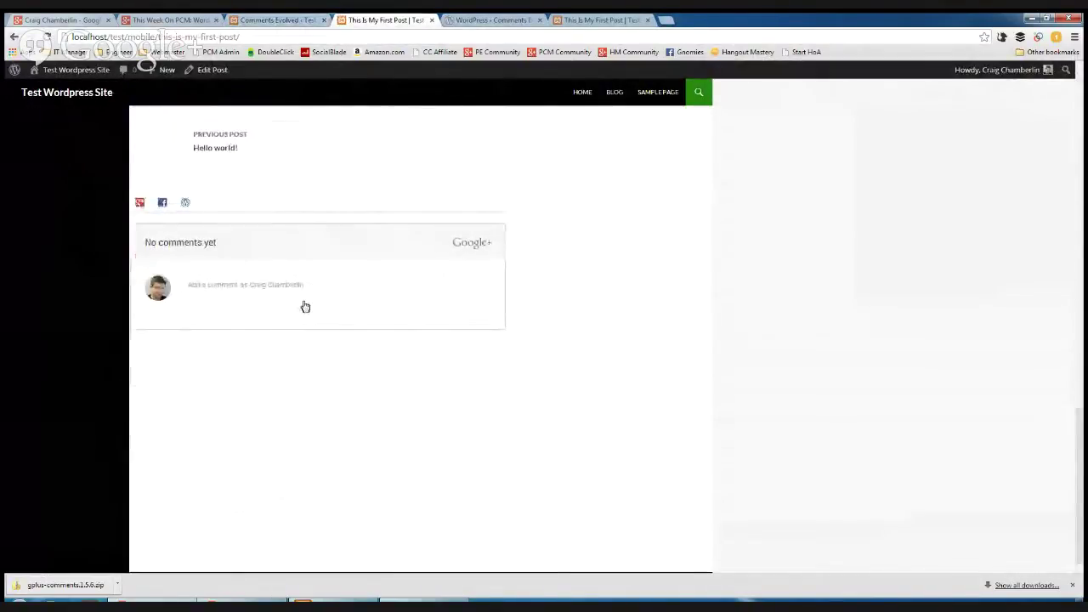
{"action": "scroll", "coordinate": [306, 306], "scroll_direction": "up", "scroll_amount": 1}
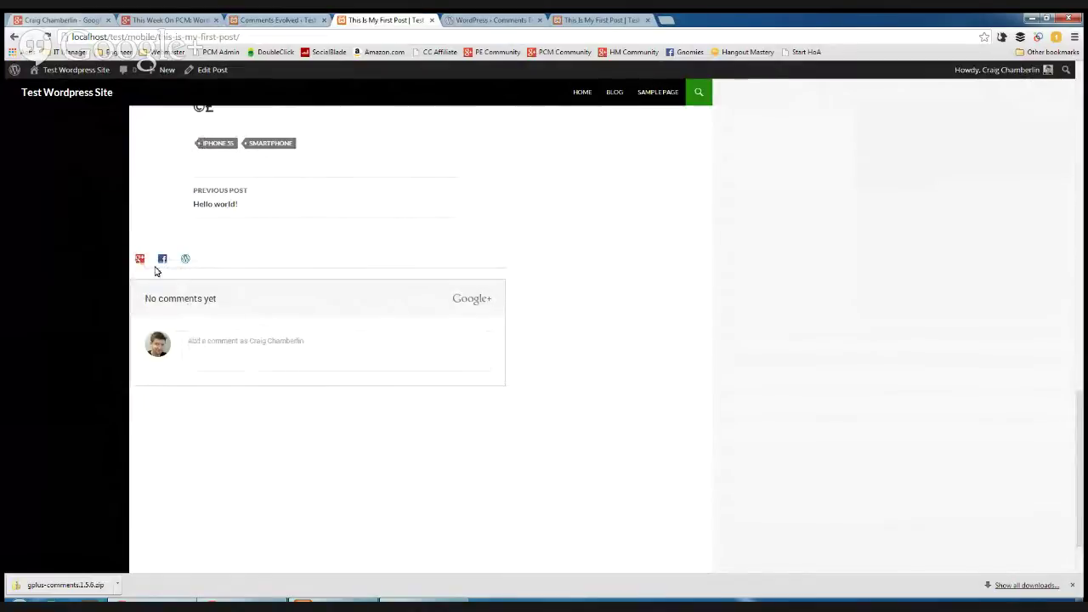
{"action": "left_click", "coordinate": [242, 354]}
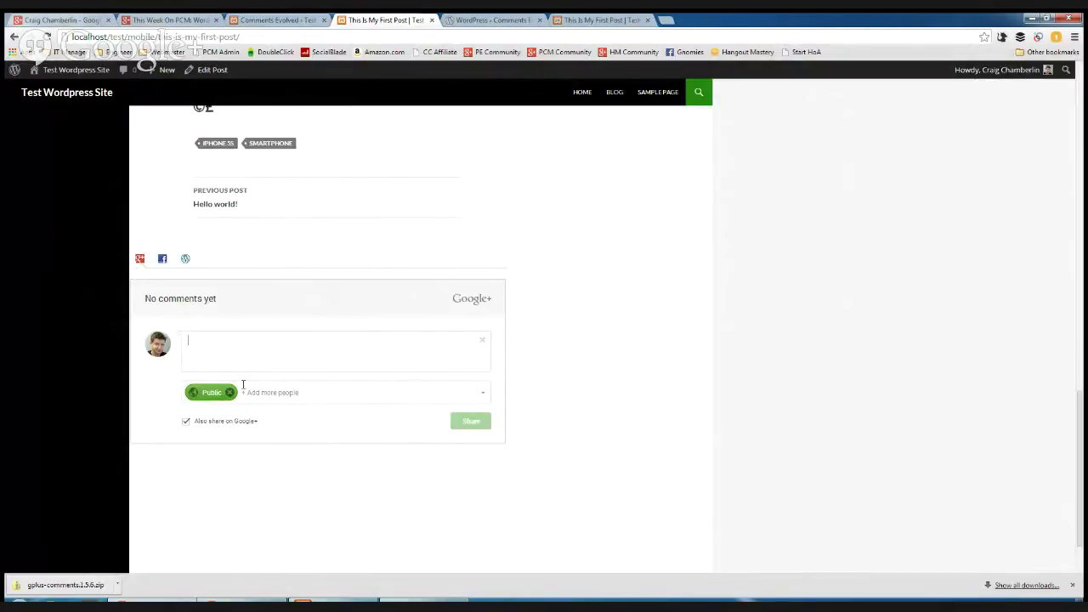
{"action": "left_click", "coordinate": [162, 260]}
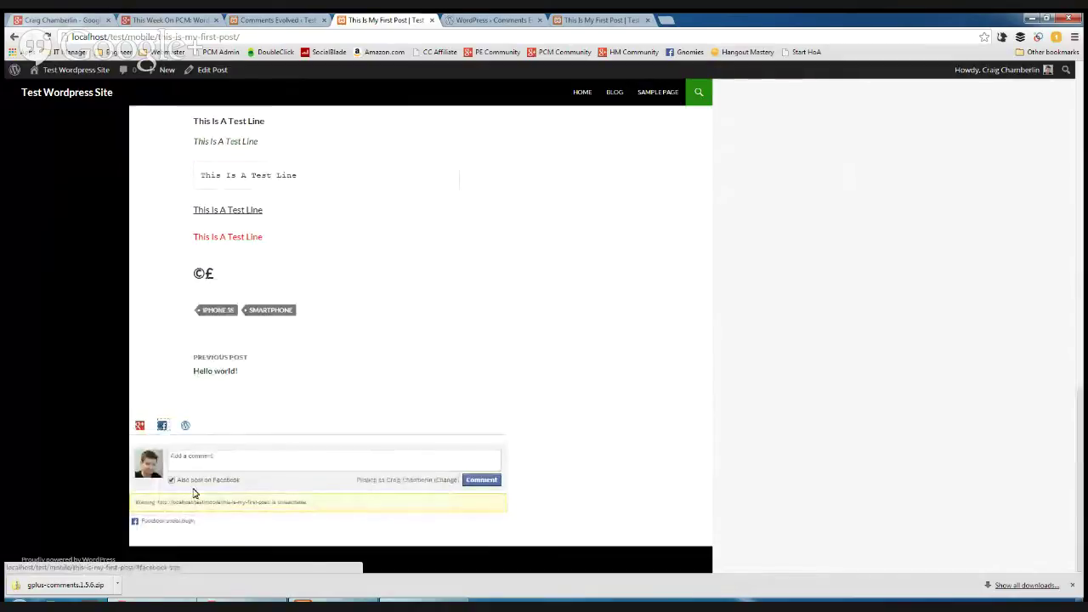
{"action": "left_click", "coordinate": [183, 426]}
{"action": "scroll", "coordinate": [257, 463], "scroll_direction": "down", "scroll_amount": 2}
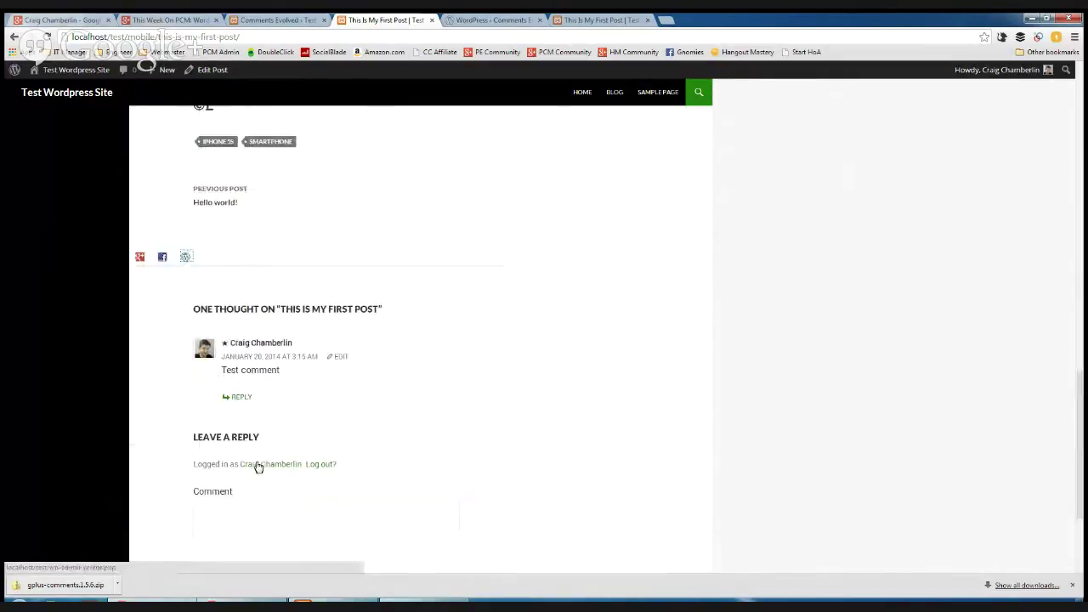
{"action": "left_click", "coordinate": [140, 257]}
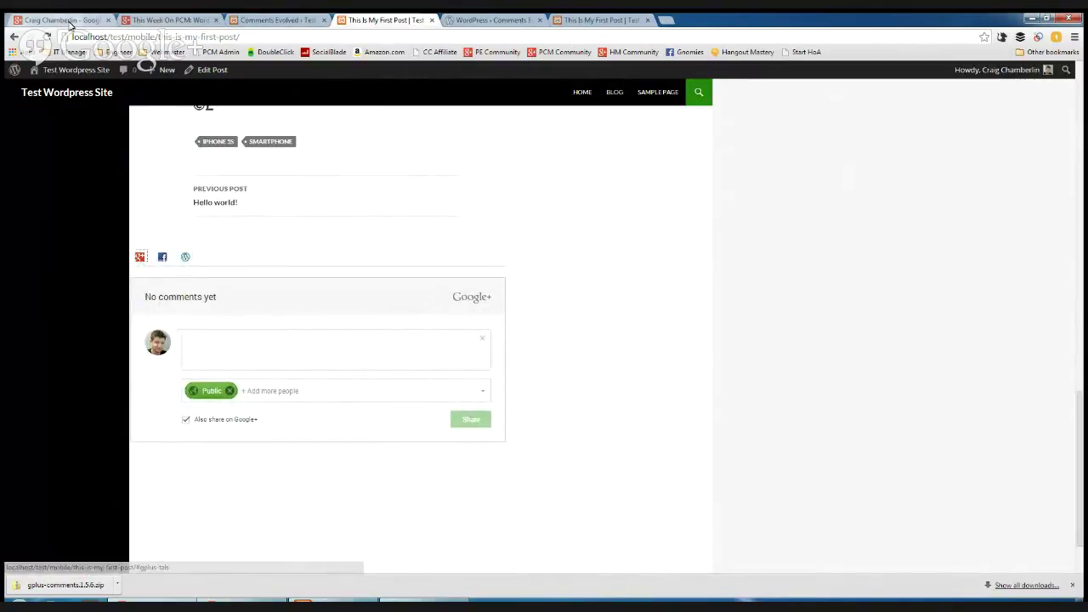
- Look over the post, the Comments Evolved plugin page and the Google+ profile, ending on the This Week On PCM event page
{"action": "scroll", "coordinate": [330, 250], "scroll_direction": "up", "scroll_amount": 3}
{"action": "scroll", "coordinate": [330, 252], "scroll_direction": "up", "scroll_amount": 5}
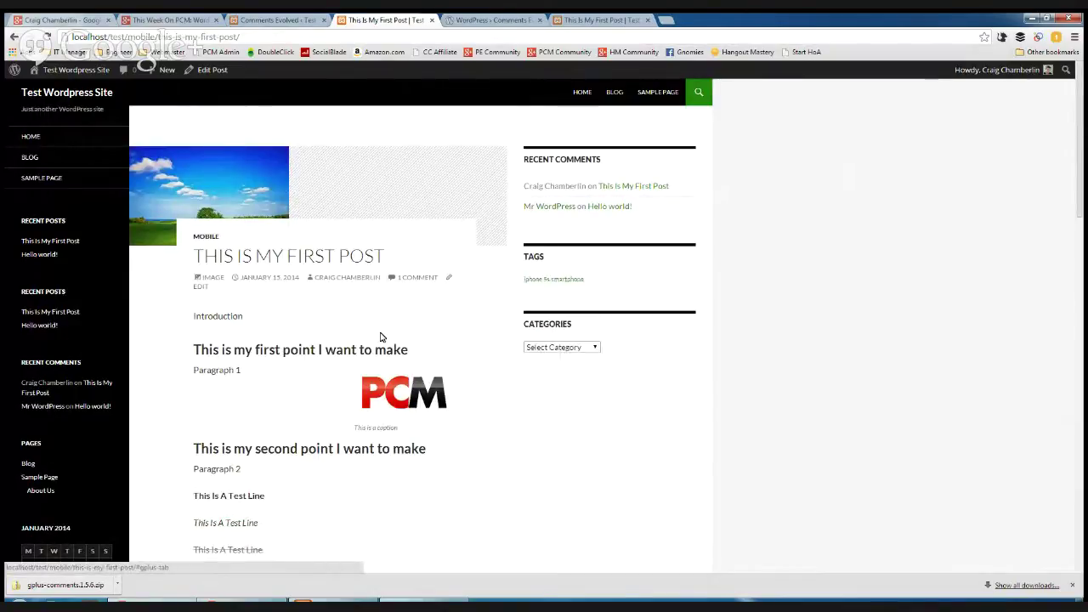
{"action": "left_click", "coordinate": [604, 19]}
{"action": "left_click", "coordinate": [497, 17]}
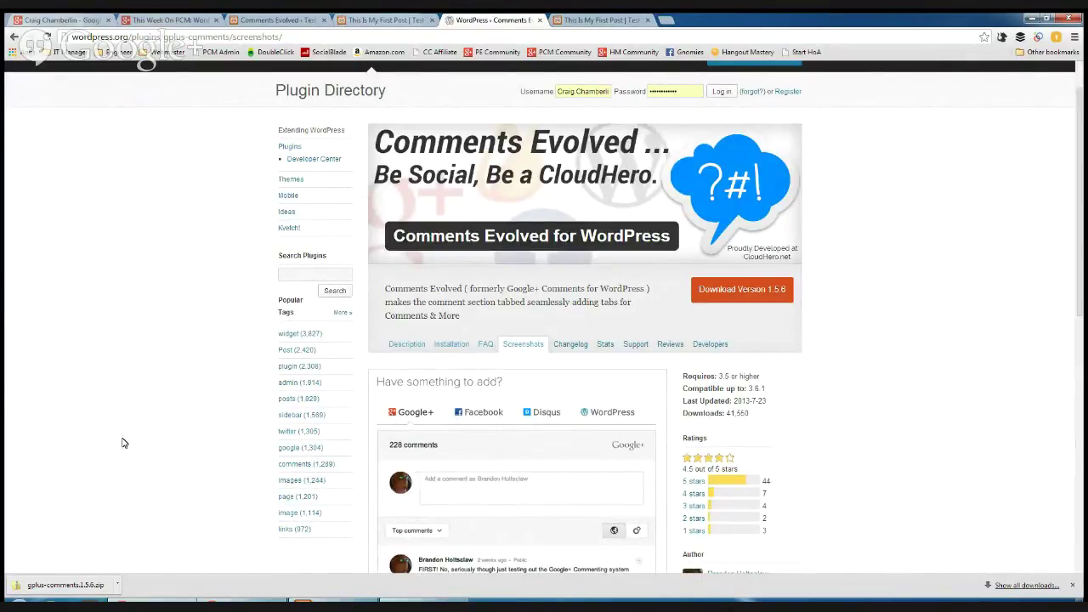
{"action": "left_click", "coordinate": [31, 18]}
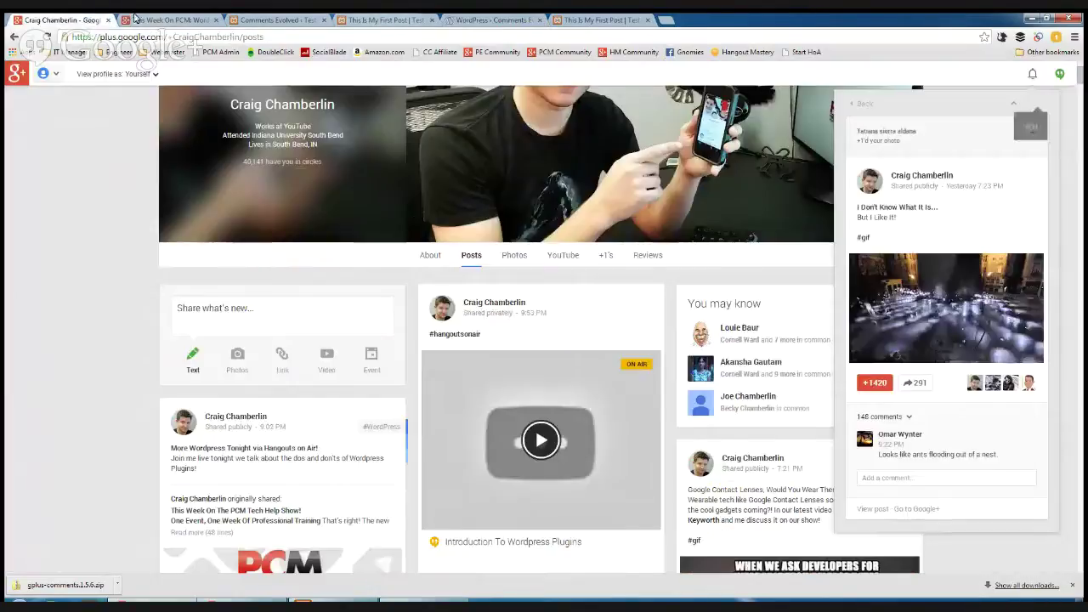
{"action": "left_click", "coordinate": [145, 19]}
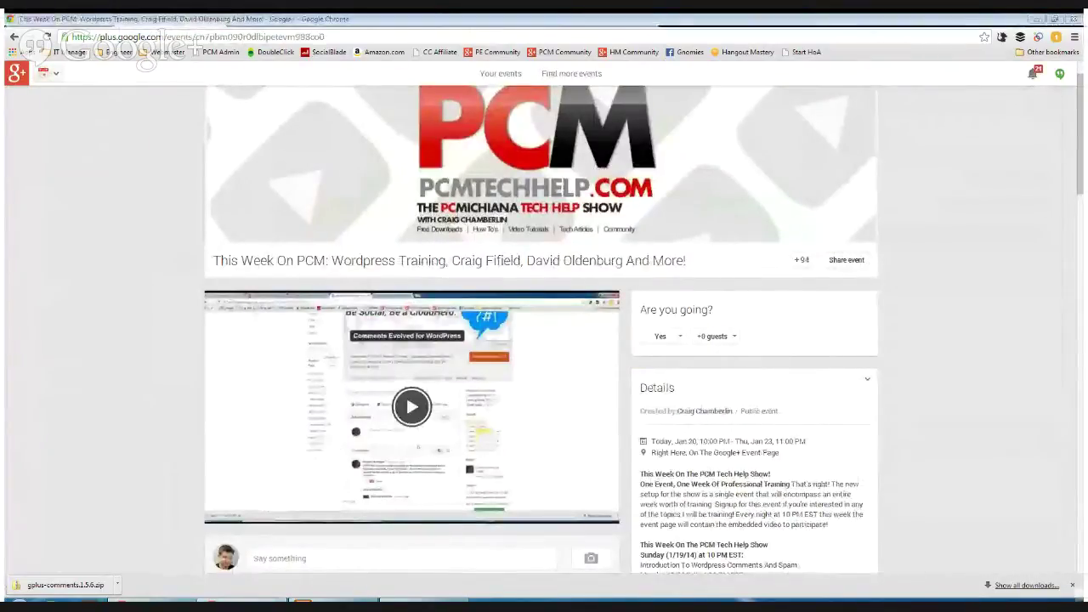
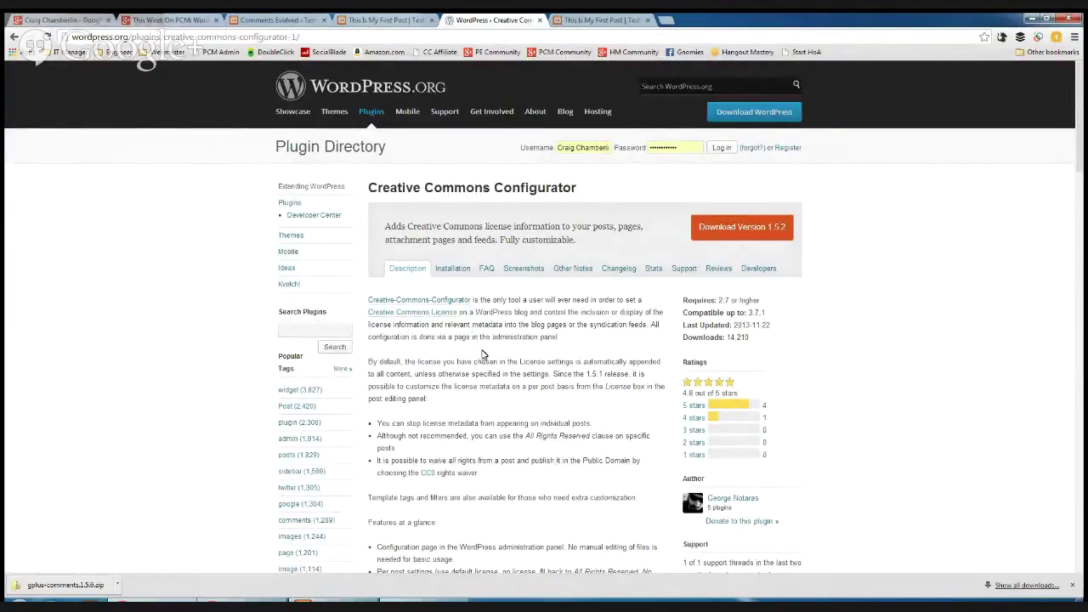
- Read the Installation section of the Creative Commons Configurator page, view its configuration screenshot enlarged, and close that tab
{"action": "left_click", "coordinate": [452, 267]}
{"action": "left_click", "coordinate": [522, 268]}
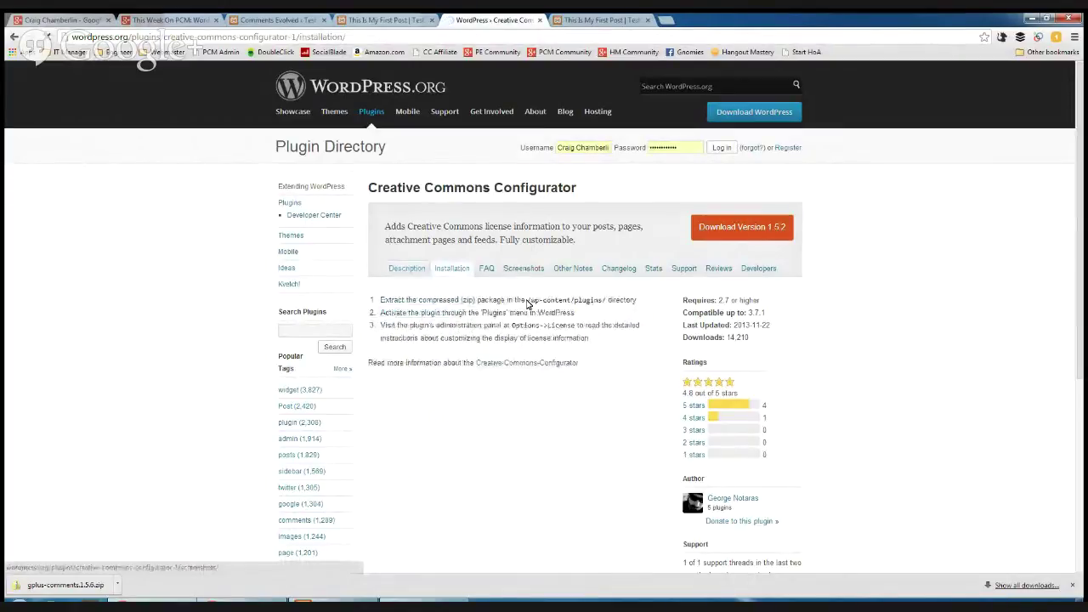
{"action": "scroll", "coordinate": [544, 375], "scroll_direction": "down", "scroll_amount": 2}
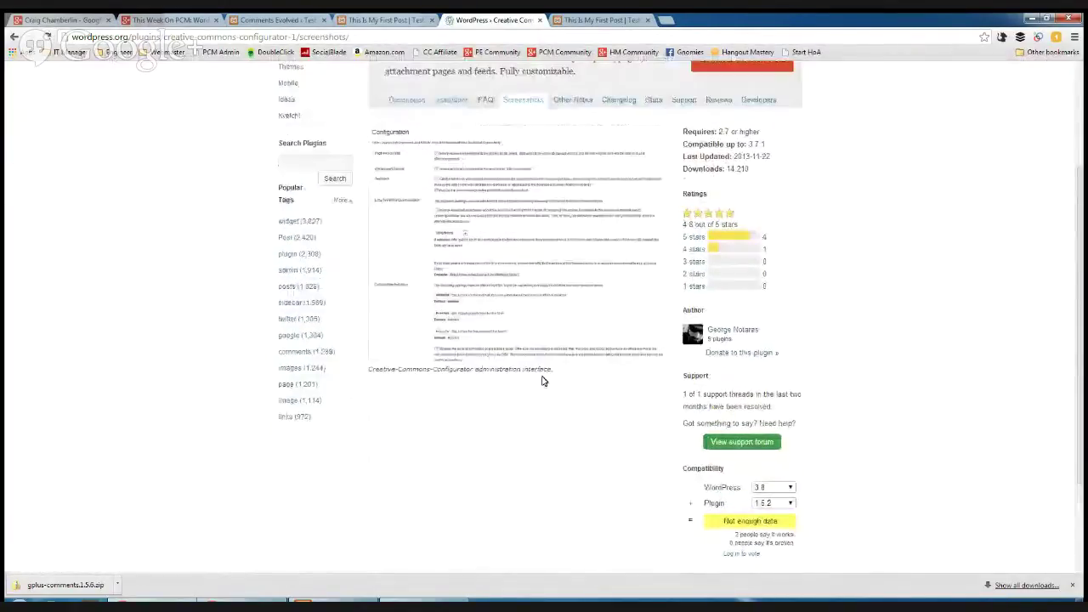
{"action": "left_click", "coordinate": [526, 307]}
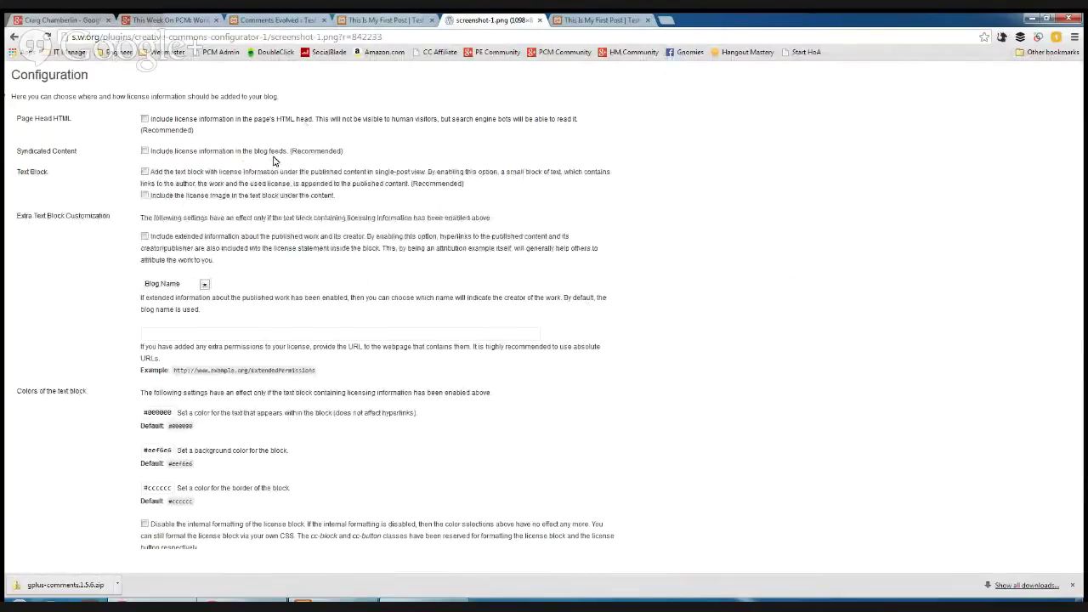
{"action": "left_click", "coordinate": [538, 21]}
- Search the web for "creative commons wordpres plugin" and download Creative Commons Configurator version 1.5.2 from its WordPress.org page
{"action": "left_click", "coordinate": [384, 19]}
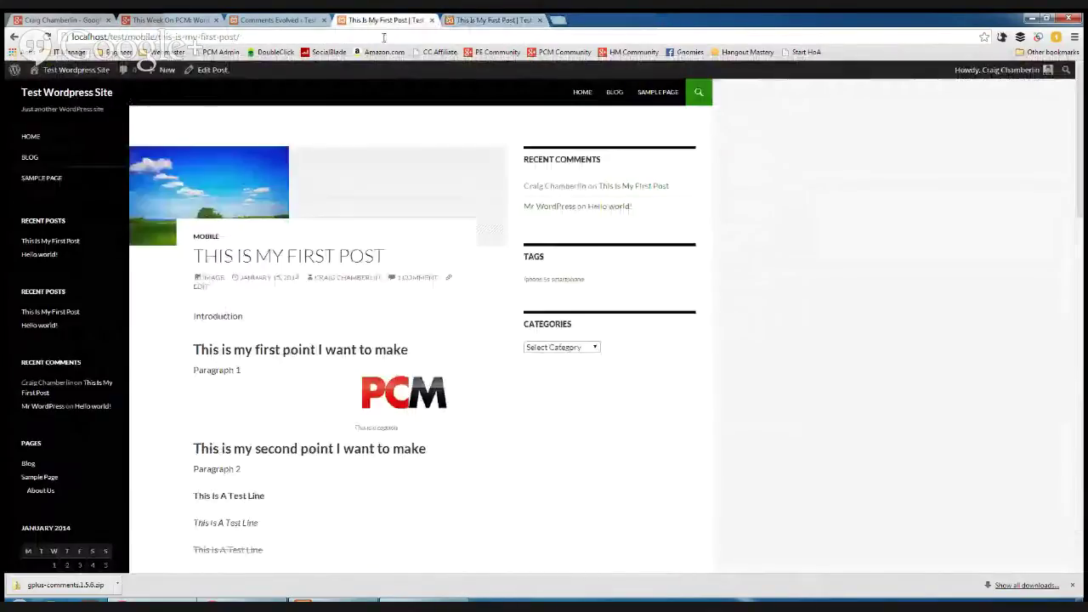
{"action": "left_click", "coordinate": [170, 19]}
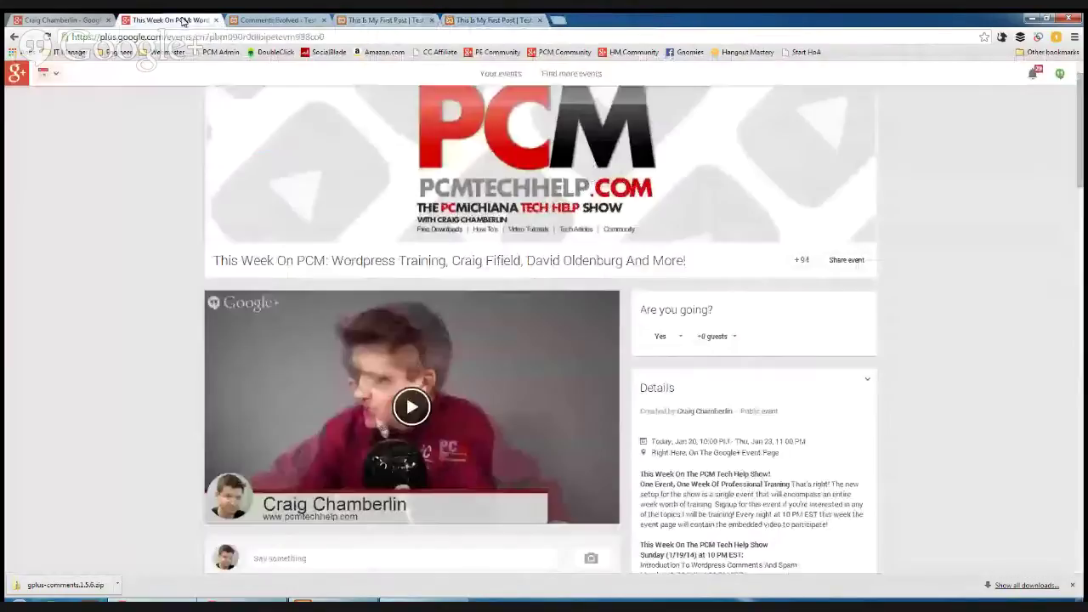
{"action": "left_click", "coordinate": [384, 20]}
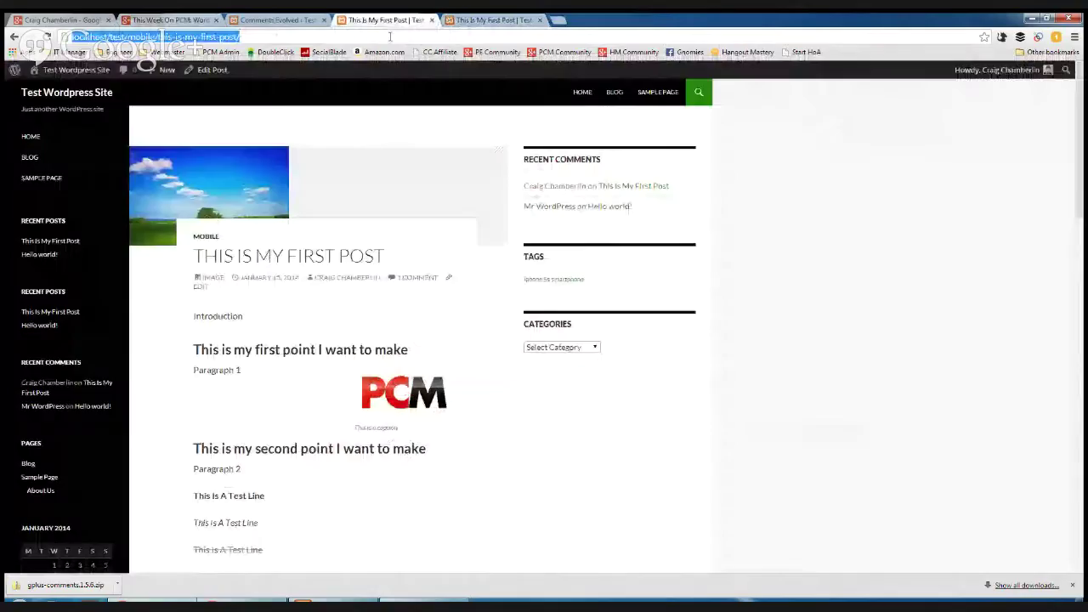
{"action": "key", "text": "BackSpace"}
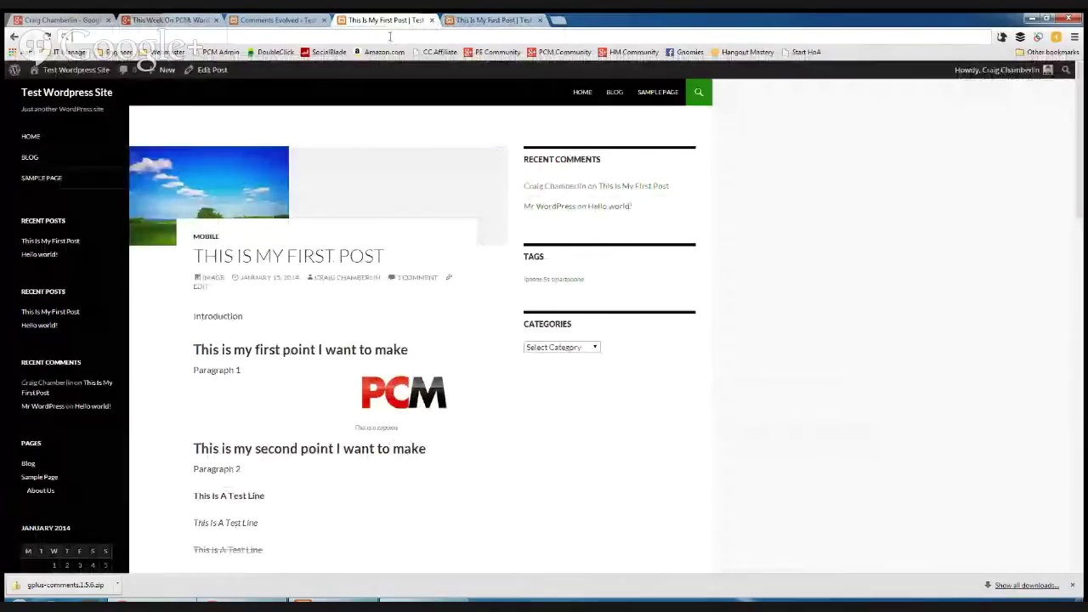
{"action": "type", "text": "cra"}
{"action": "type", "text": "AT"}
{"action": "key", "text": "Down"}
{"action": "key", "text": "Return"}
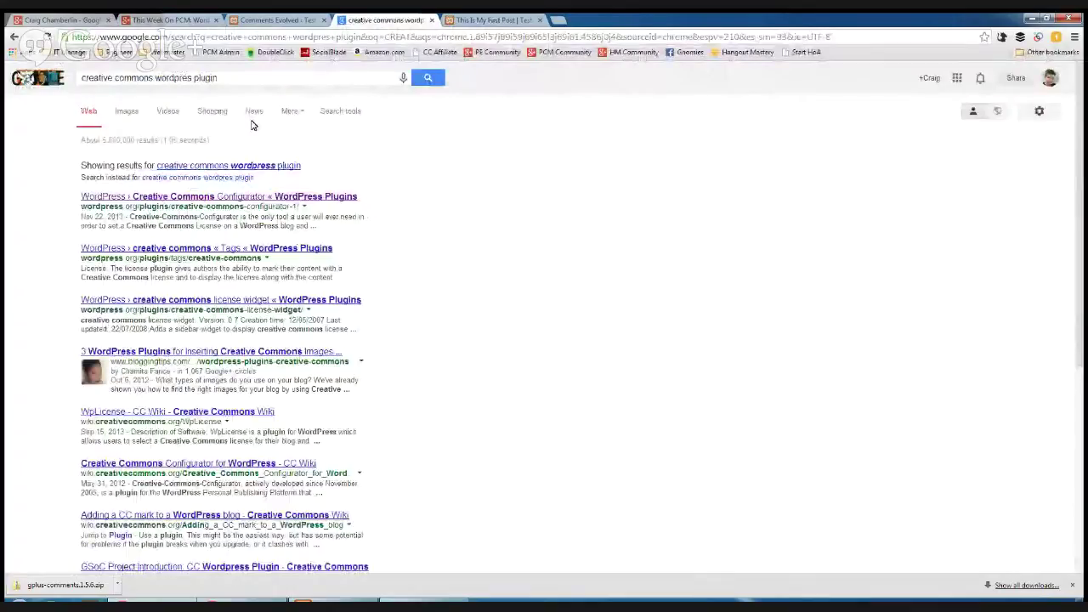
{"action": "left_click", "coordinate": [218, 196]}
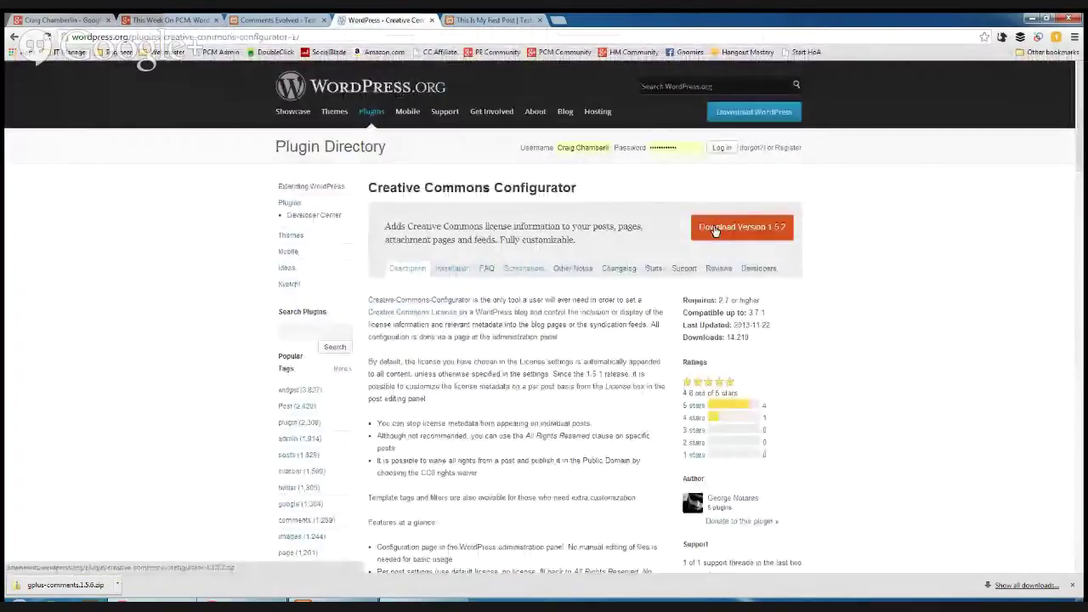
{"action": "left_click", "coordinate": [714, 228]}
- Upload creative-commons-configurator-1.1.5.2.zip from the Desktop to the test site, then install and activate the plugin
{"action": "left_click", "coordinate": [272, 20]}
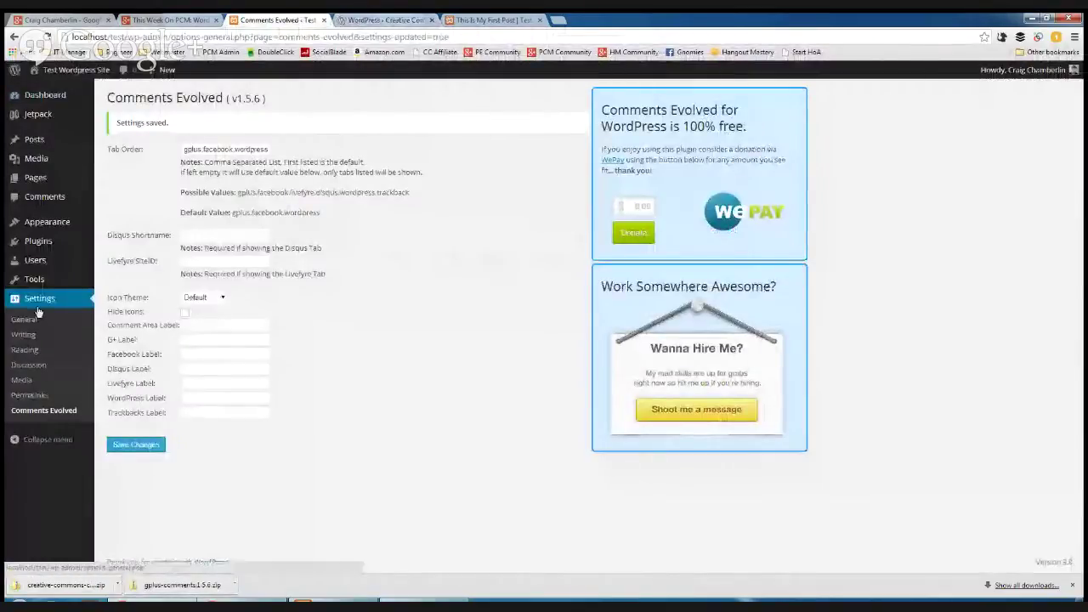
{"action": "left_click", "coordinate": [38, 241]}
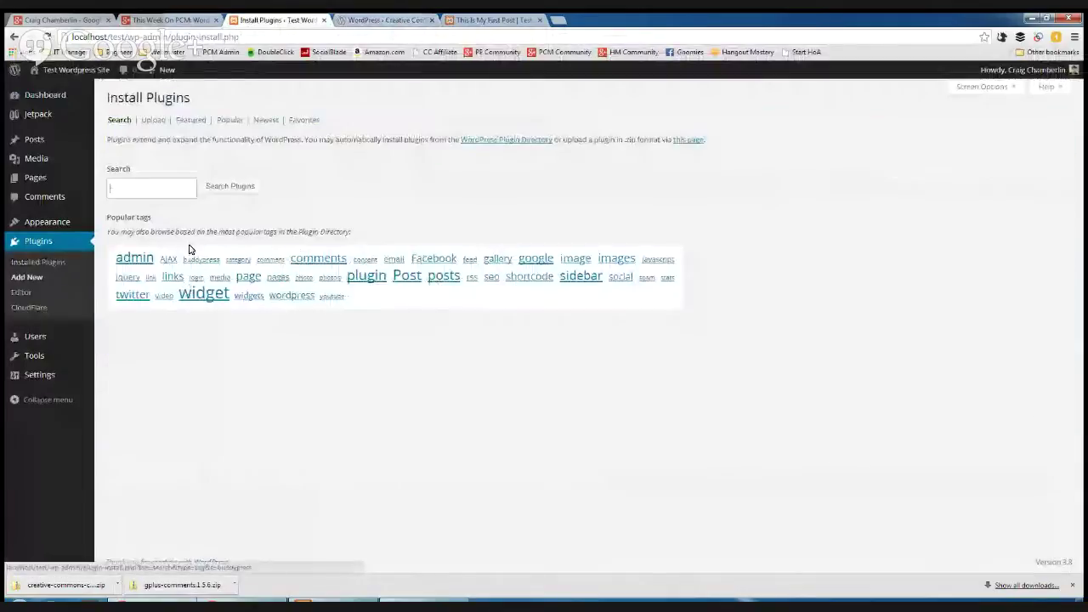
{"action": "left_click", "coordinate": [154, 121]}
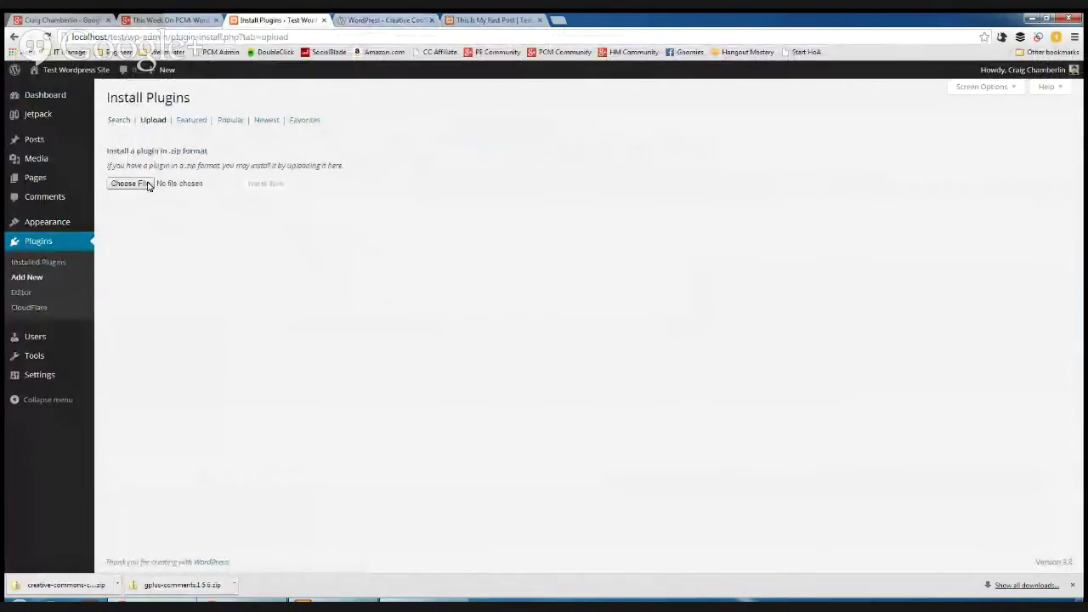
{"action": "left_click", "coordinate": [148, 185]}
{"action": "left_click", "coordinate": [314, 217]}
{"action": "scroll", "coordinate": [314, 217], "scroll_direction": "down", "scroll_amount": 5}
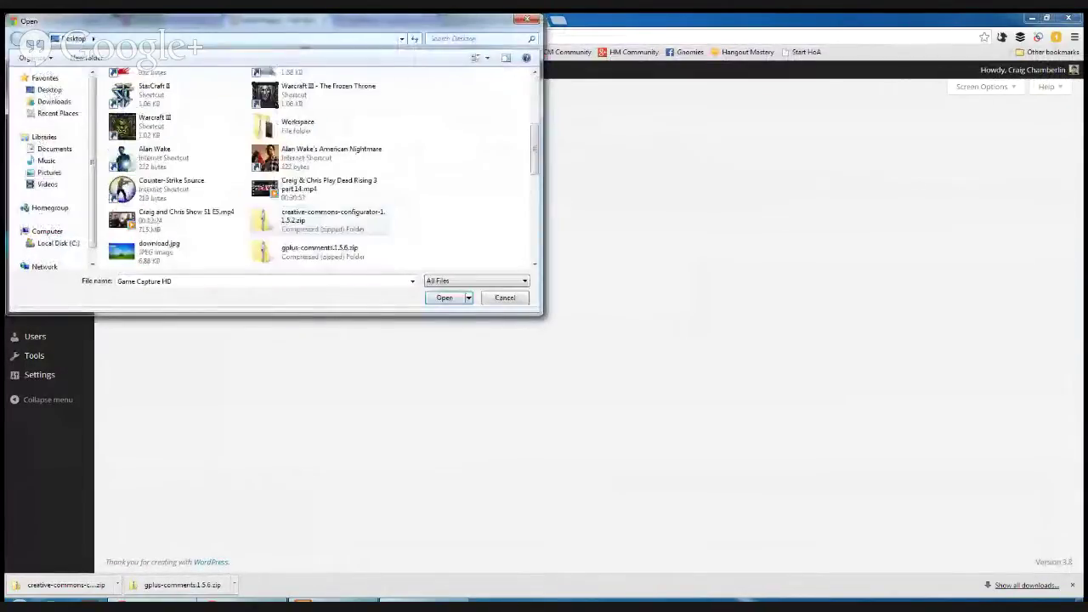
{"action": "double_click", "coordinate": [332, 217]}
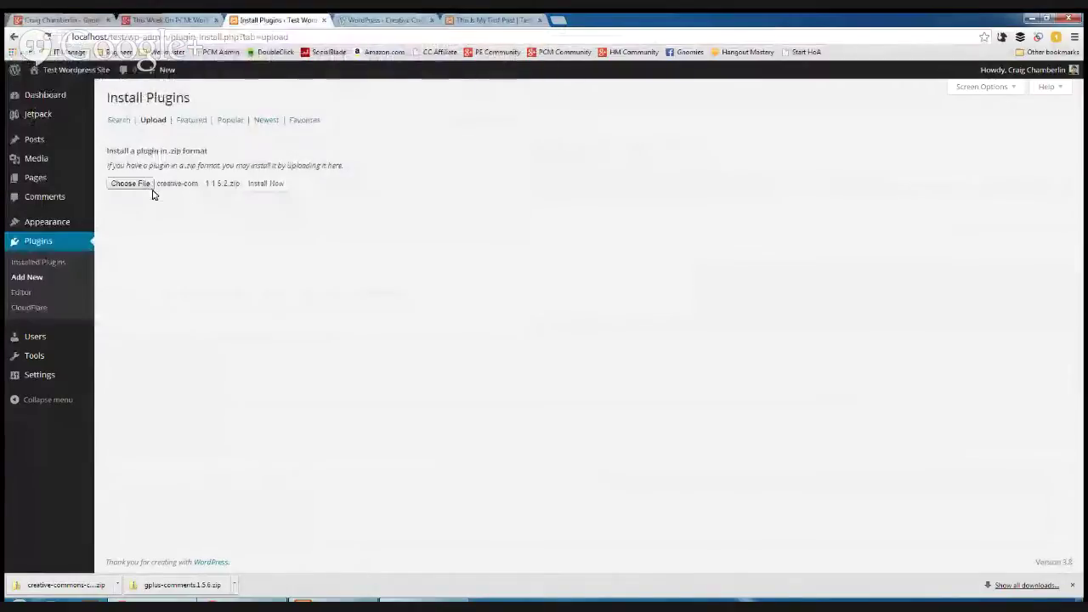
{"action": "left_click", "coordinate": [266, 184]}
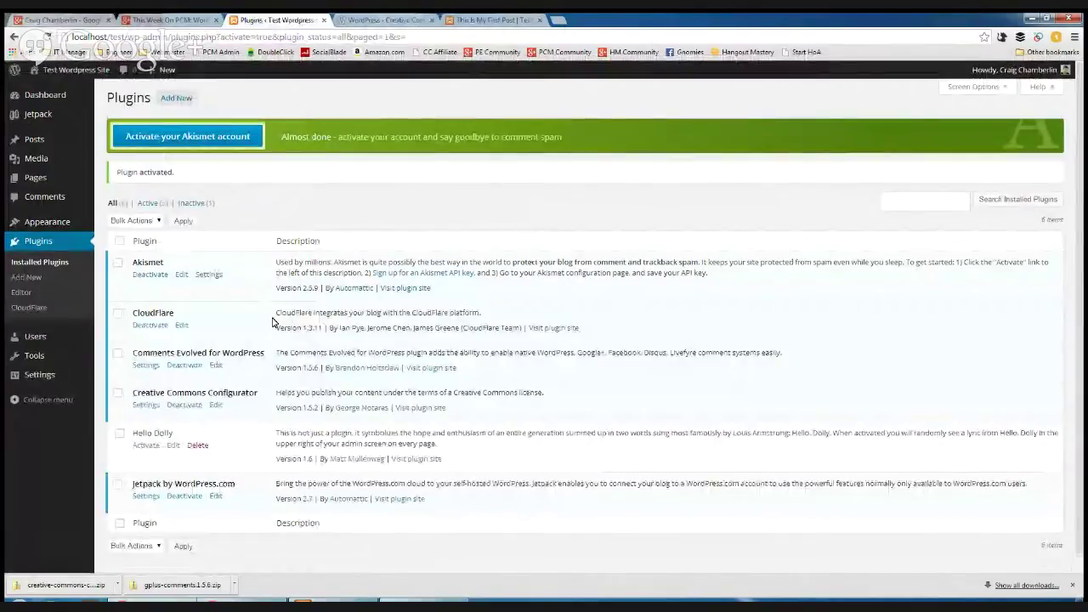
- Open the Creative Commons Configurator's license settings and start the selection of a new license
{"action": "left_click", "coordinate": [146, 386]}
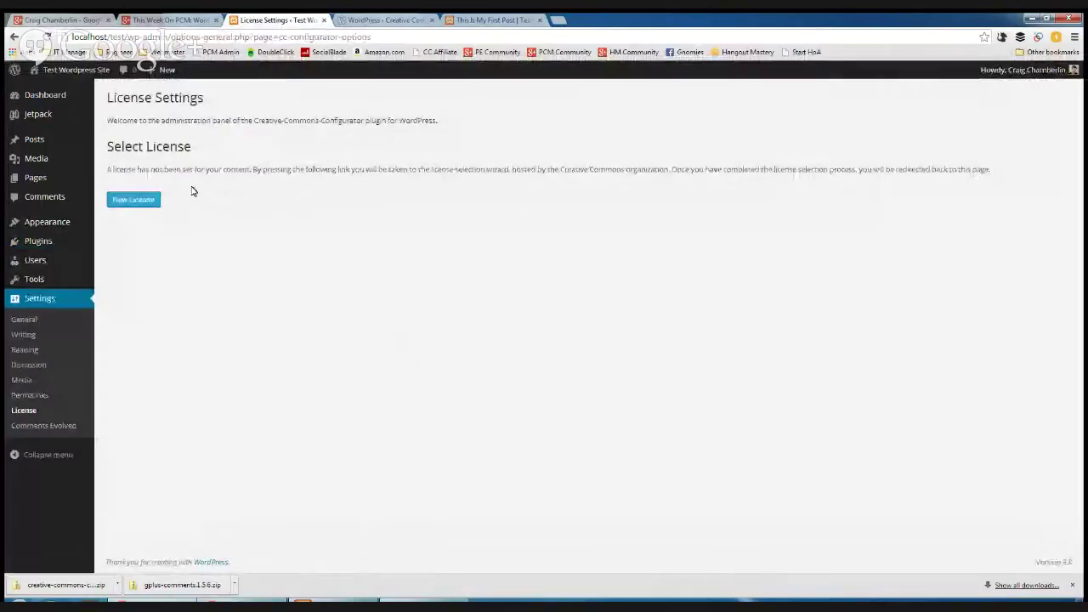
{"action": "left_click_drag", "start_coordinate": [102, 178], "coordinate": [126, 210]}
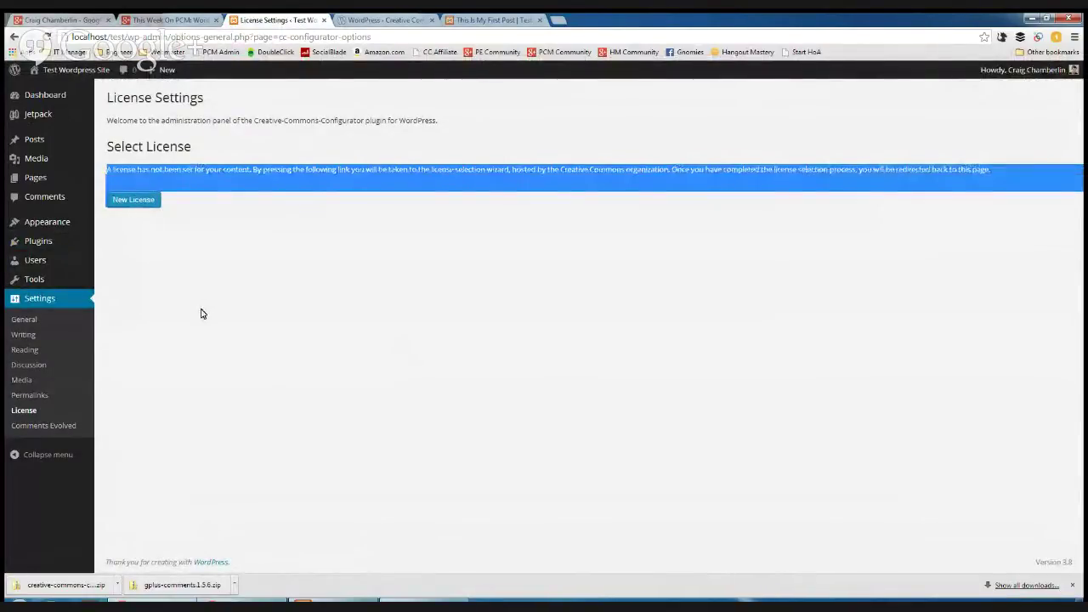
{"action": "left_click", "coordinate": [130, 202]}
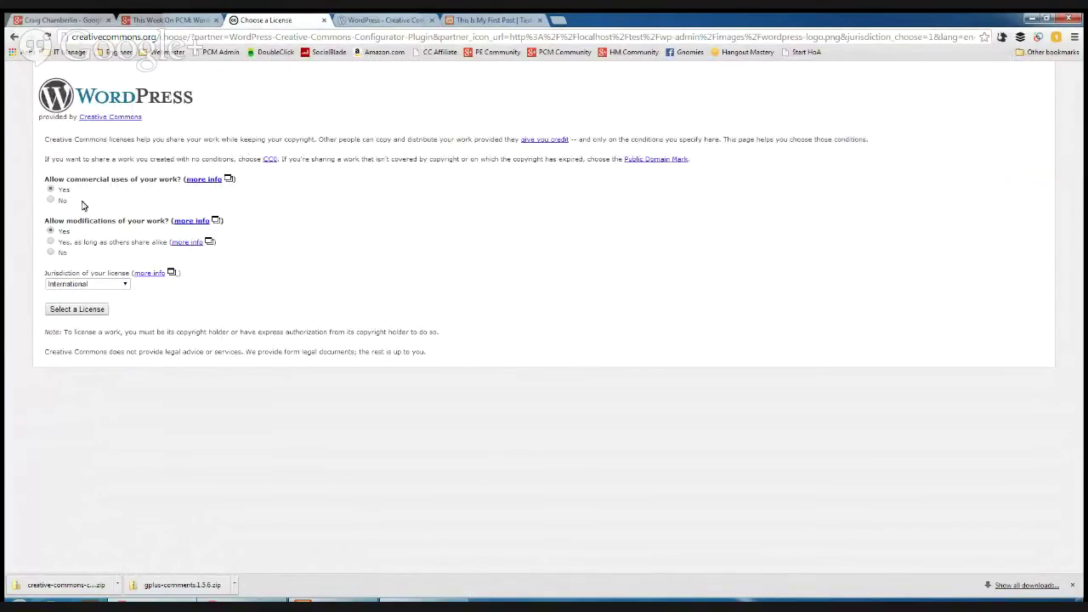
- Choose an International license that disallows commercial uses but allows modifications, and return with it to the site's license settings
{"action": "left_click_drag", "start_coordinate": [47, 178], "coordinate": [180, 175]}
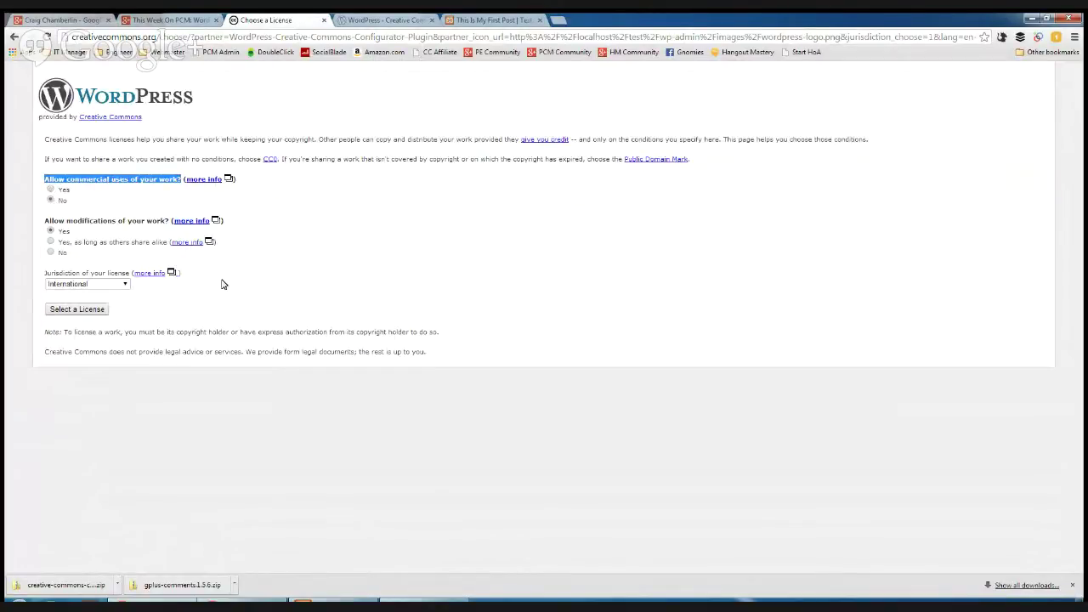
{"action": "left_click_drag", "start_coordinate": [49, 221], "coordinate": [165, 212]}
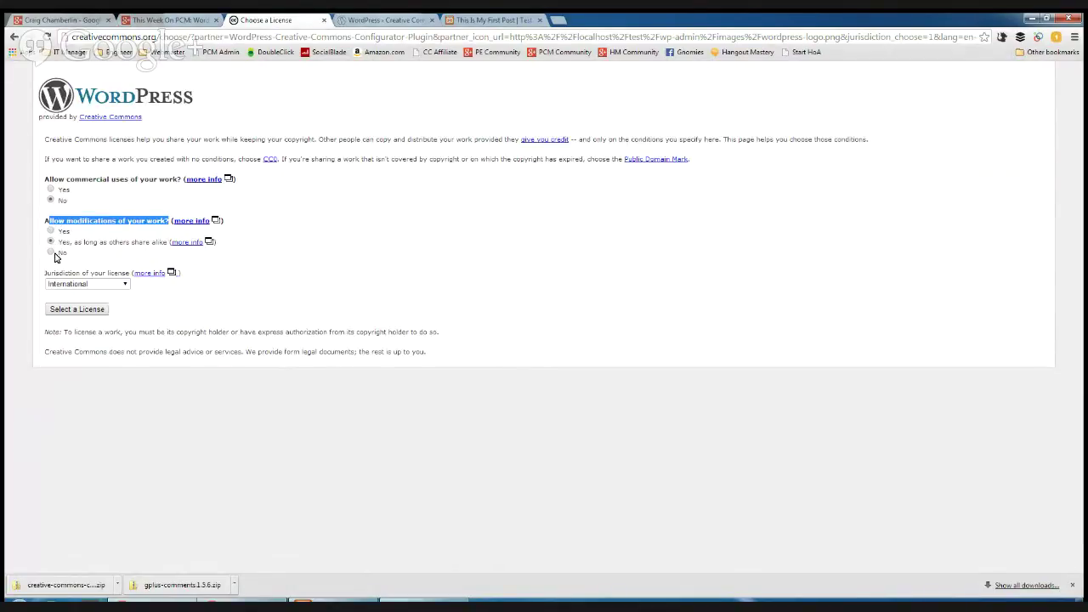
{"action": "left_click", "coordinate": [54, 256]}
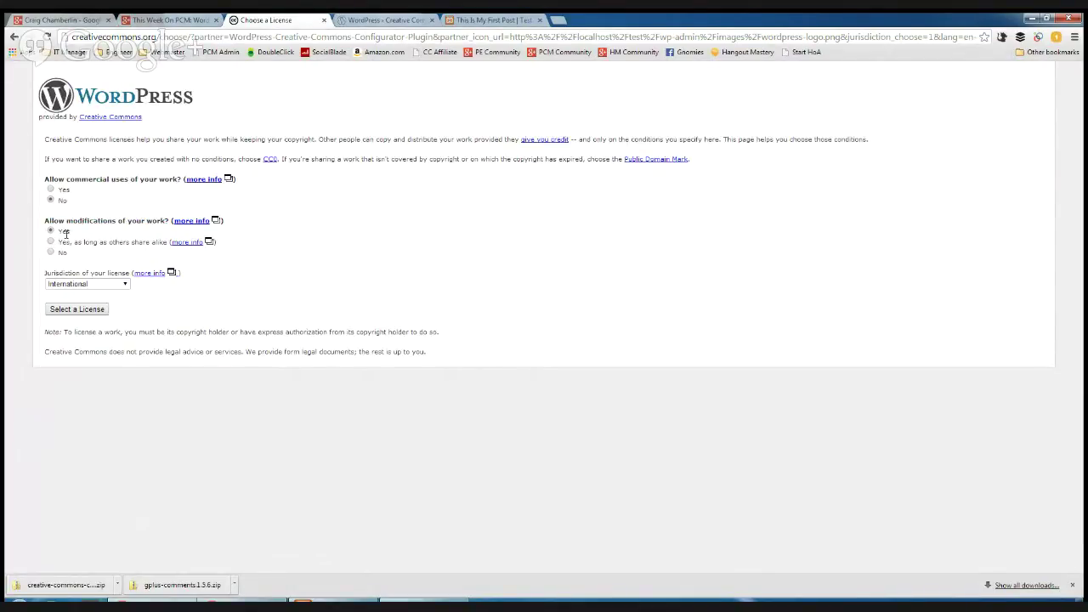
{"action": "left_click", "coordinate": [91, 284]}
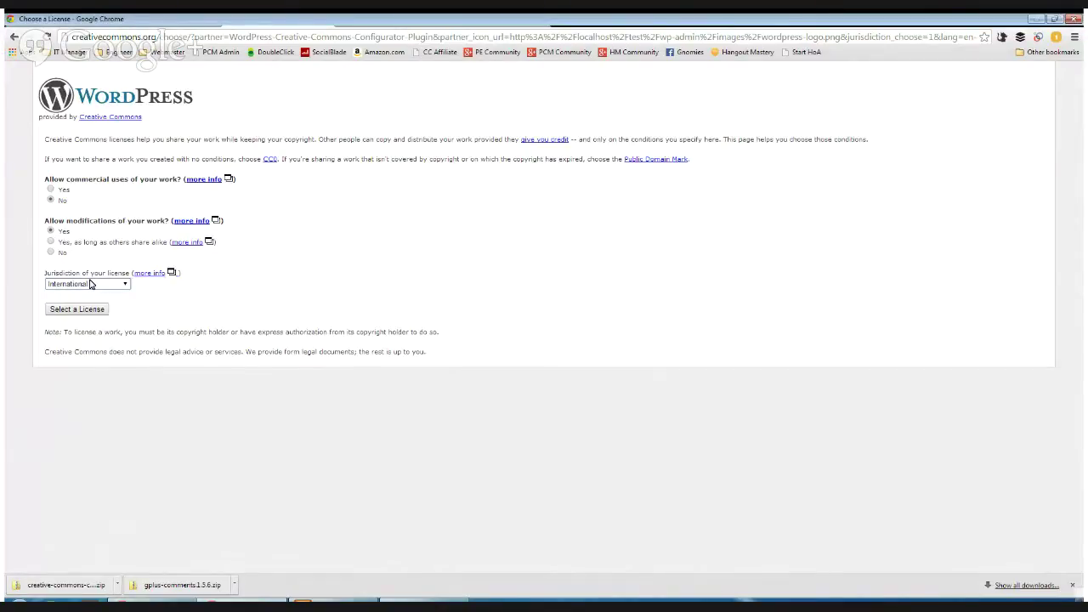
{"action": "left_click", "coordinate": [125, 283]}
{"action": "left_click", "coordinate": [96, 309]}
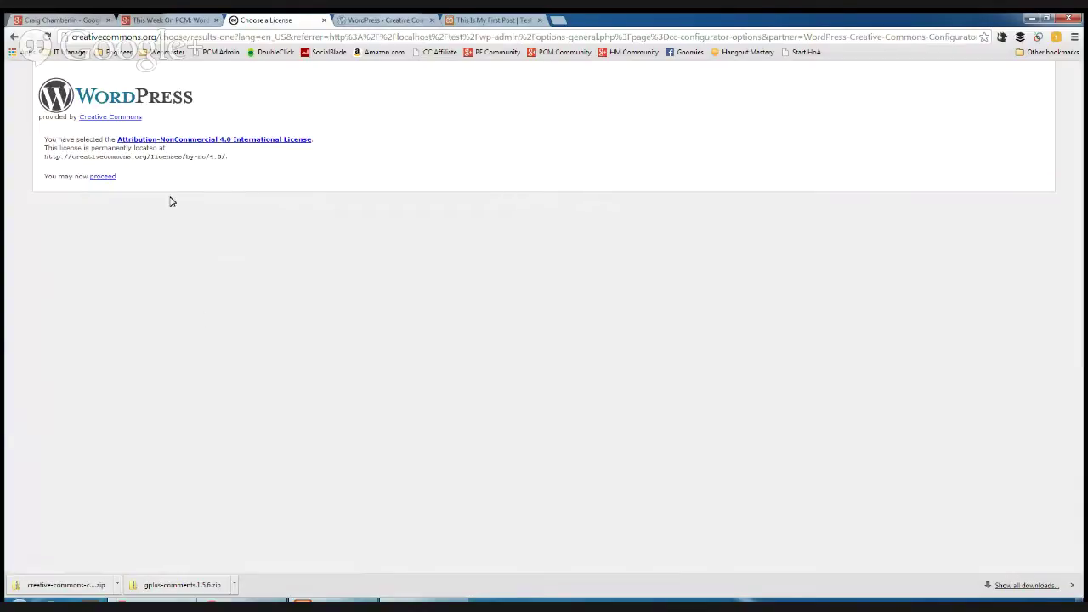
{"action": "left_click", "coordinate": [109, 178]}
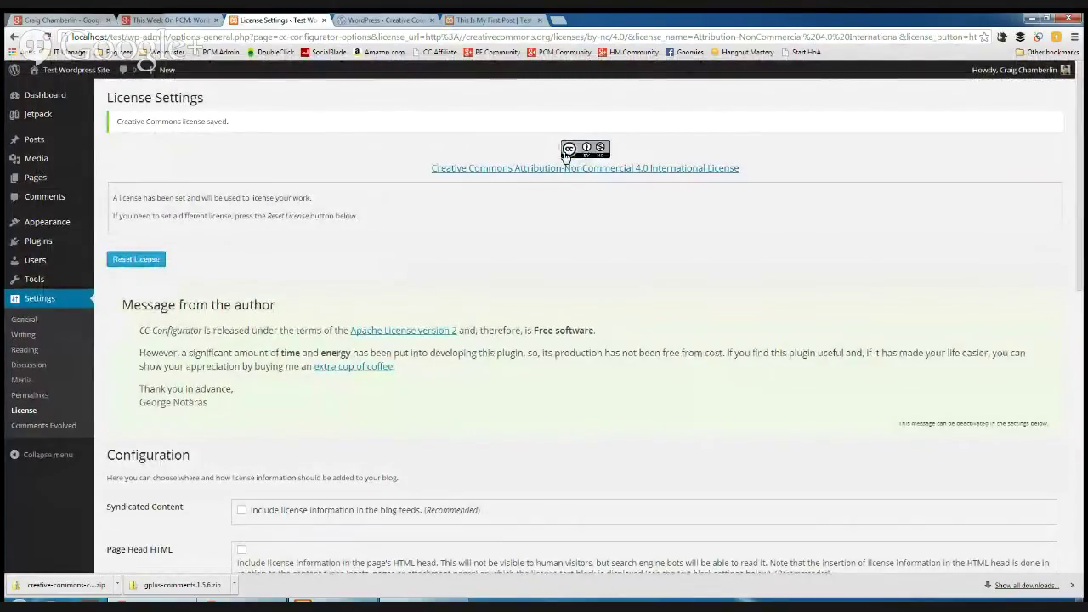
- Include license information in the blog feeds and in the page head HTML
{"action": "scroll", "coordinate": [344, 319], "scroll_direction": "down", "scroll_amount": 2}
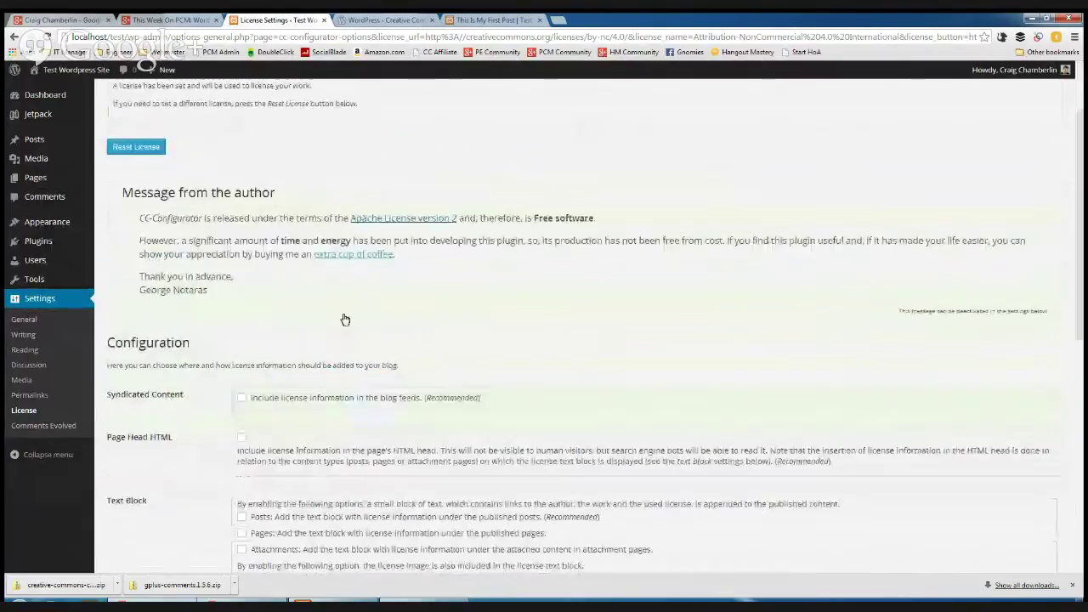
{"action": "scroll", "coordinate": [343, 316], "scroll_direction": "down", "scroll_amount": 2}
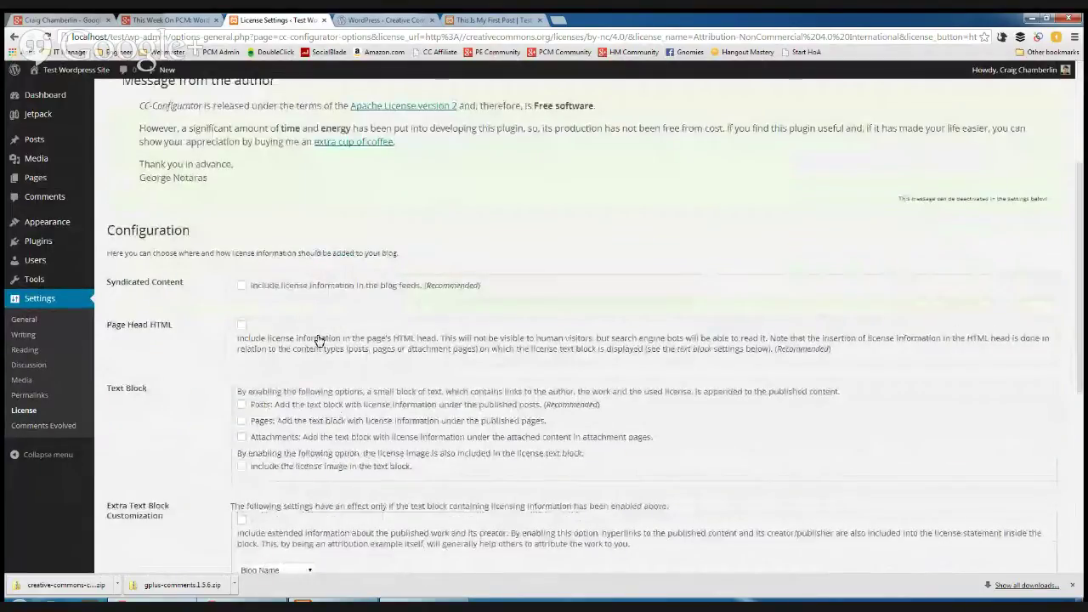
{"action": "scroll", "coordinate": [318, 340], "scroll_direction": "down", "scroll_amount": 1}
{"action": "left_click", "coordinate": [241, 229]}
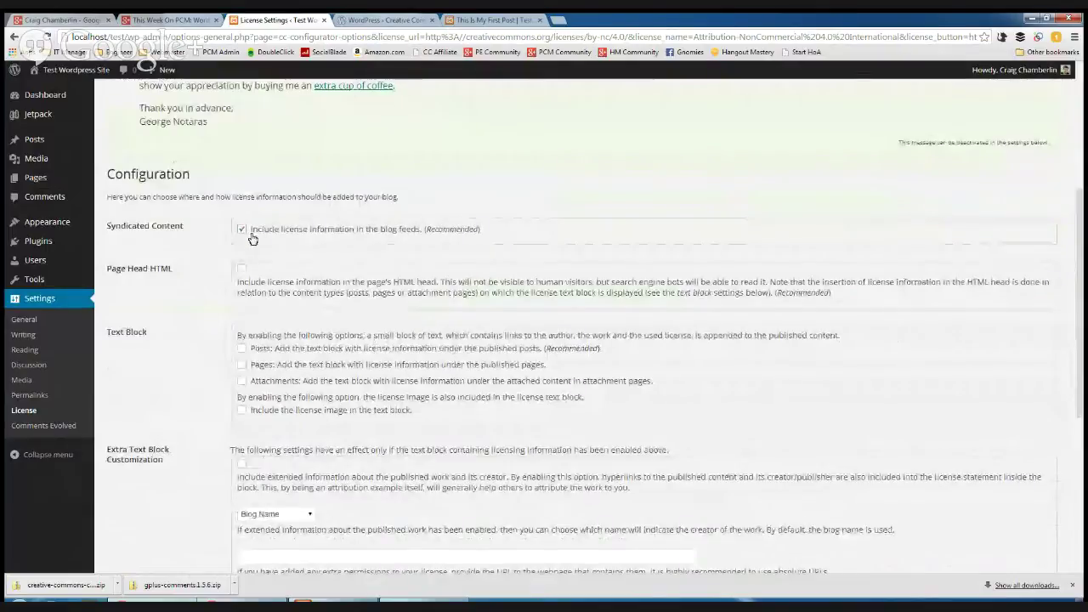
{"action": "left_click", "coordinate": [241, 271]}
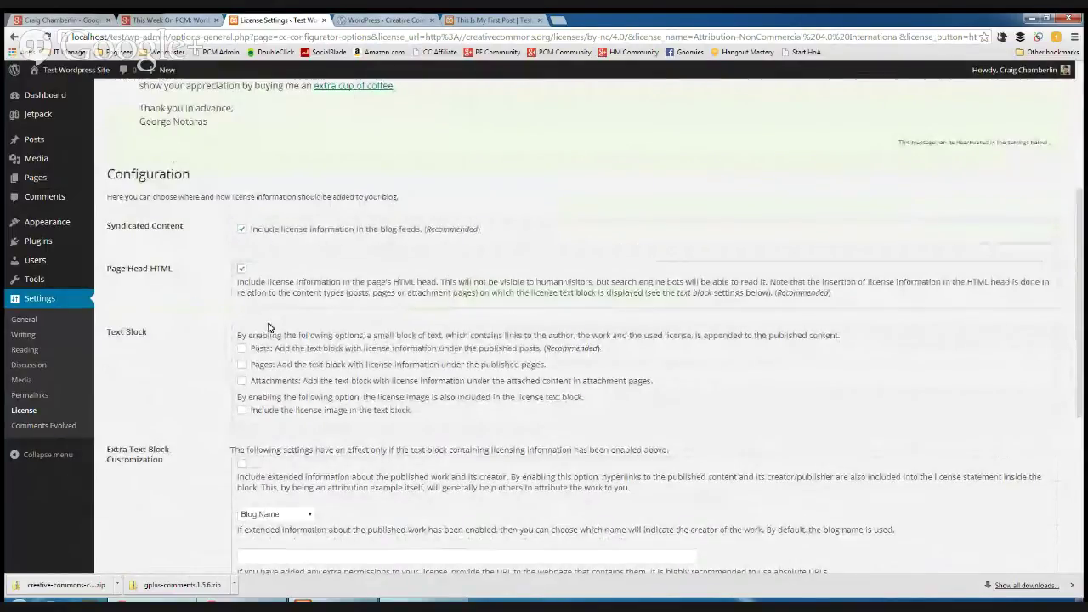
- Enable the license text block under published posts, turn off the Page Head HTML option, and save the license settings
{"action": "scroll", "coordinate": [268, 325], "scroll_direction": "down", "scroll_amount": 2}
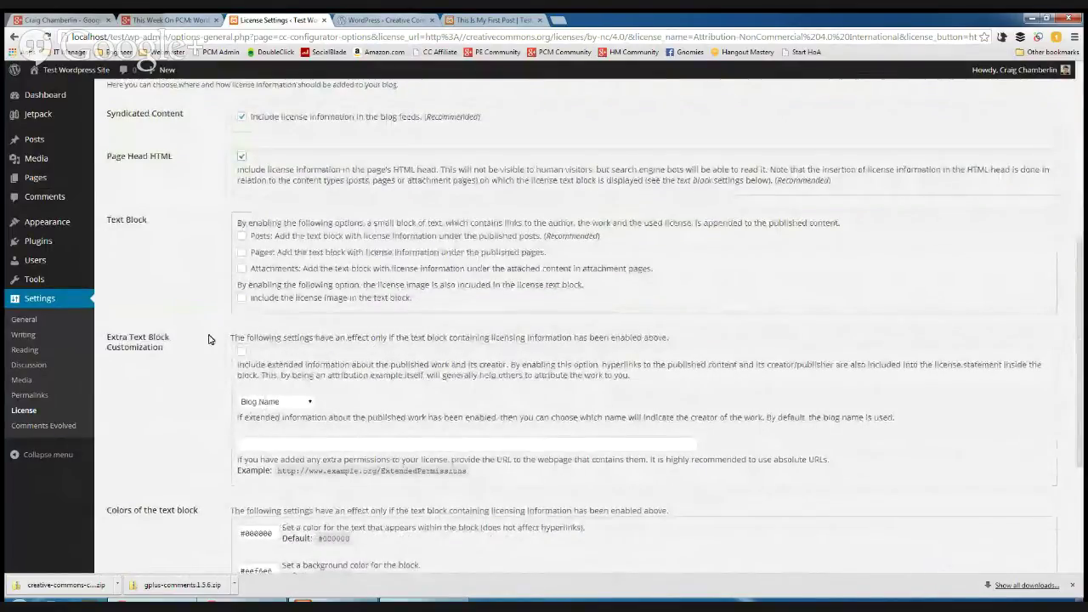
{"action": "scroll", "coordinate": [208, 339], "scroll_direction": "down", "scroll_amount": 1}
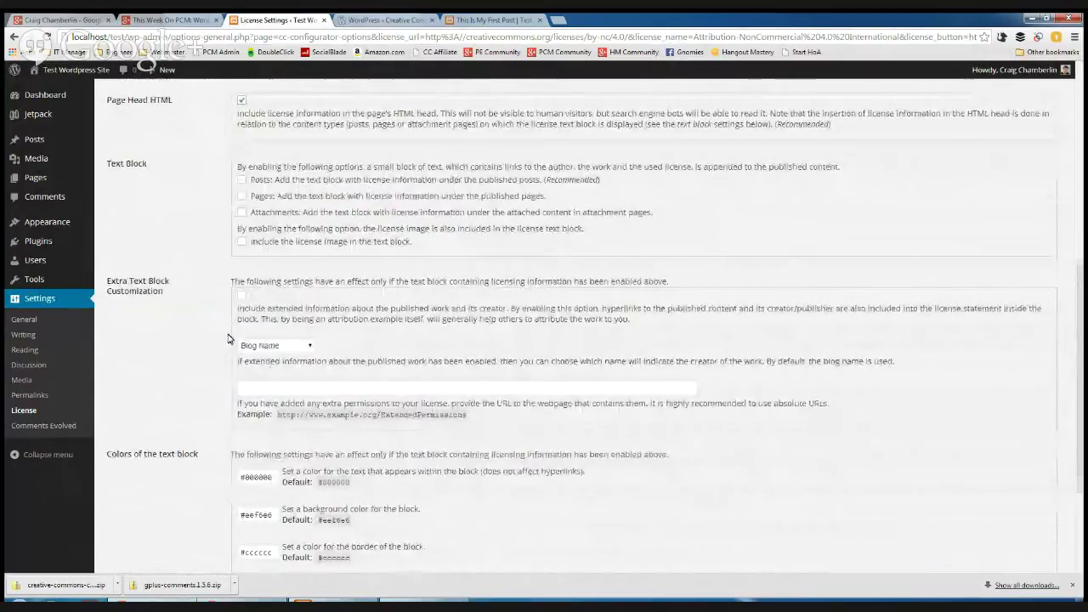
{"action": "scroll", "coordinate": [228, 338], "scroll_direction": "up", "scroll_amount": 1}
{"action": "left_click", "coordinate": [242, 236]}
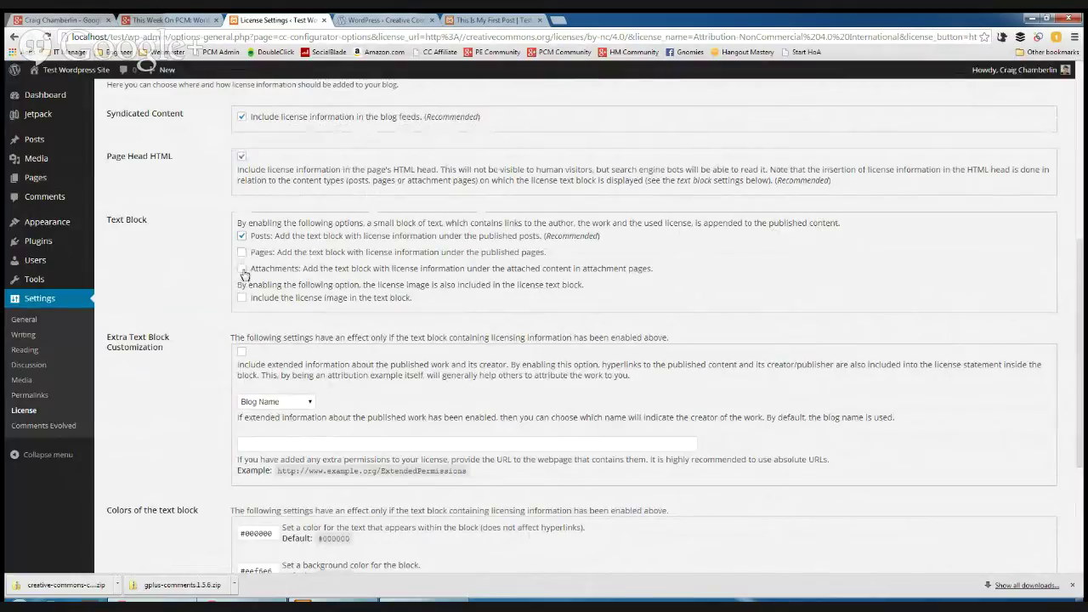
{"action": "scroll", "coordinate": [255, 272], "scroll_direction": "up", "scroll_amount": 1}
{"action": "left_click", "coordinate": [246, 216]}
{"action": "scroll", "coordinate": [247, 218], "scroll_direction": "down", "scroll_amount": 4}
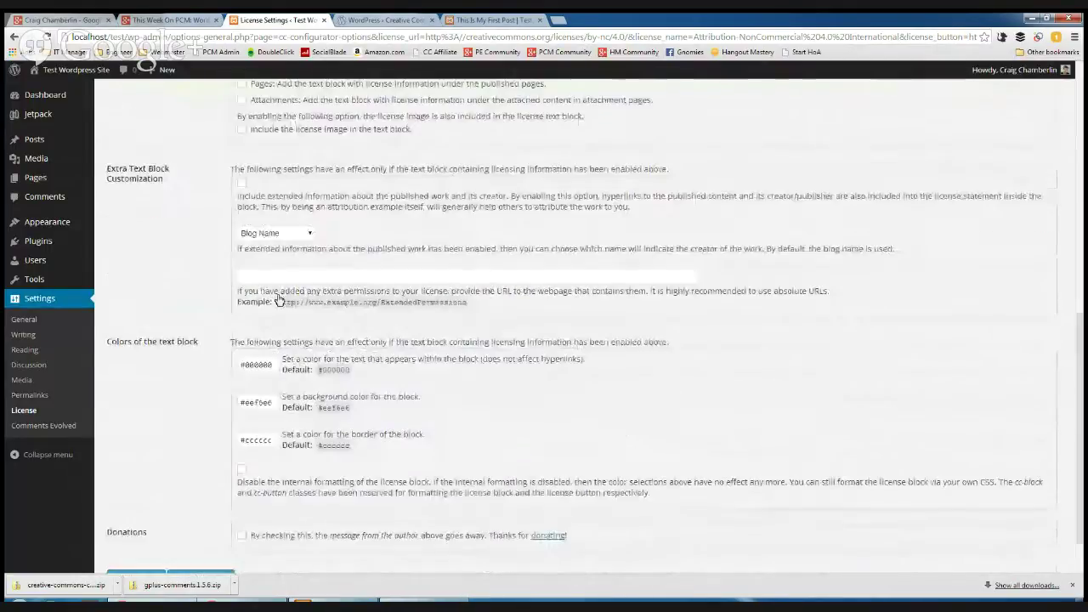
{"action": "left_click", "coordinate": [133, 507]}
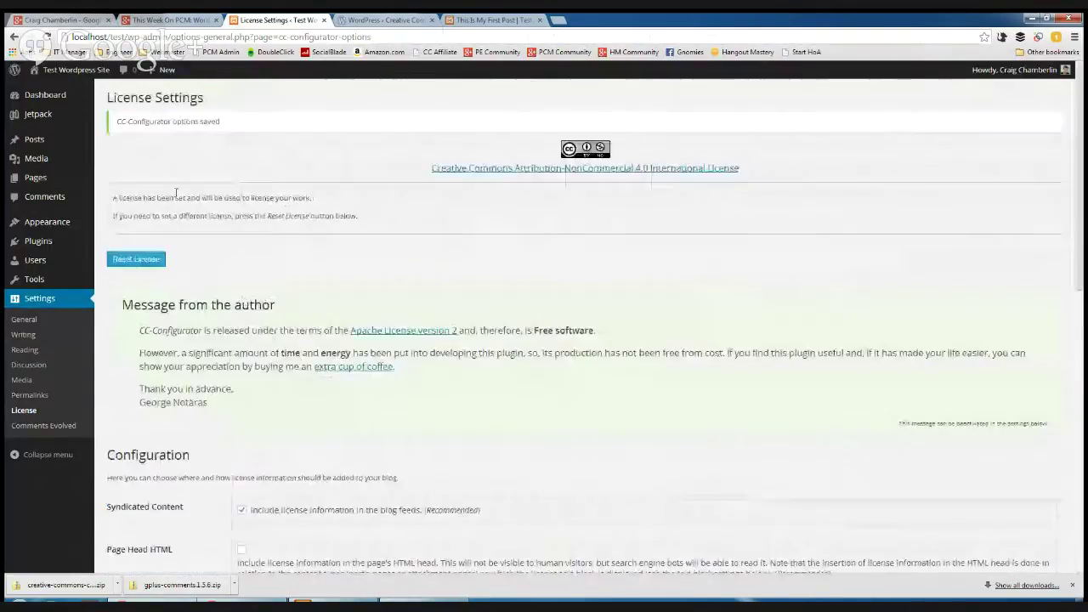
- Open the test site in a new tab and examine the license notice below the post "This Is My First Post"
{"action": "right_click", "coordinate": [78, 85]}
{"action": "left_click", "coordinate": [128, 90]}
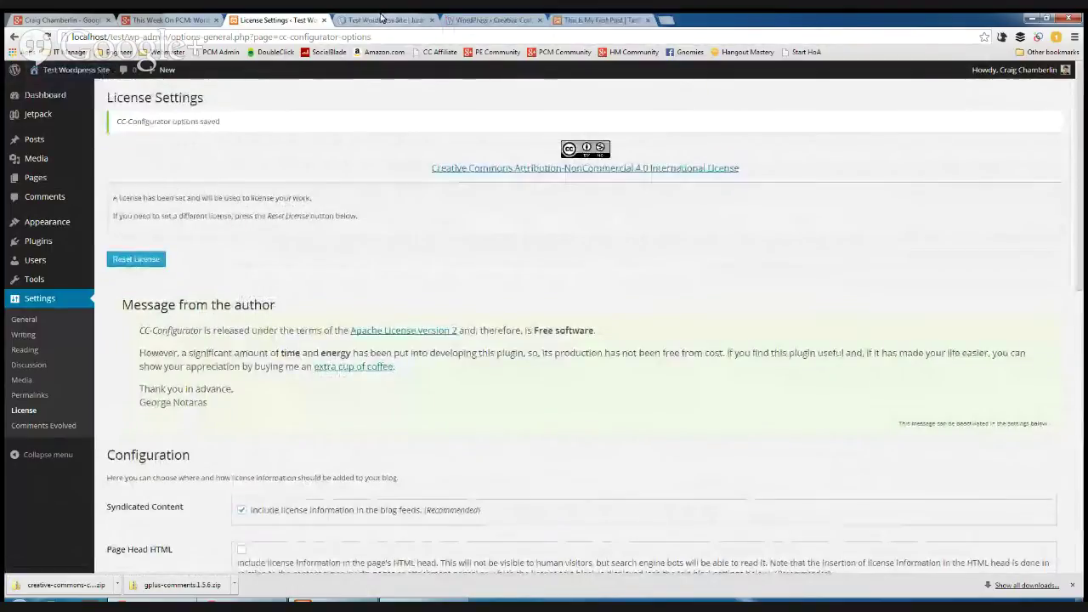
{"action": "left_click", "coordinate": [382, 19]}
{"action": "scroll", "coordinate": [367, 221], "scroll_direction": "down", "scroll_amount": 1}
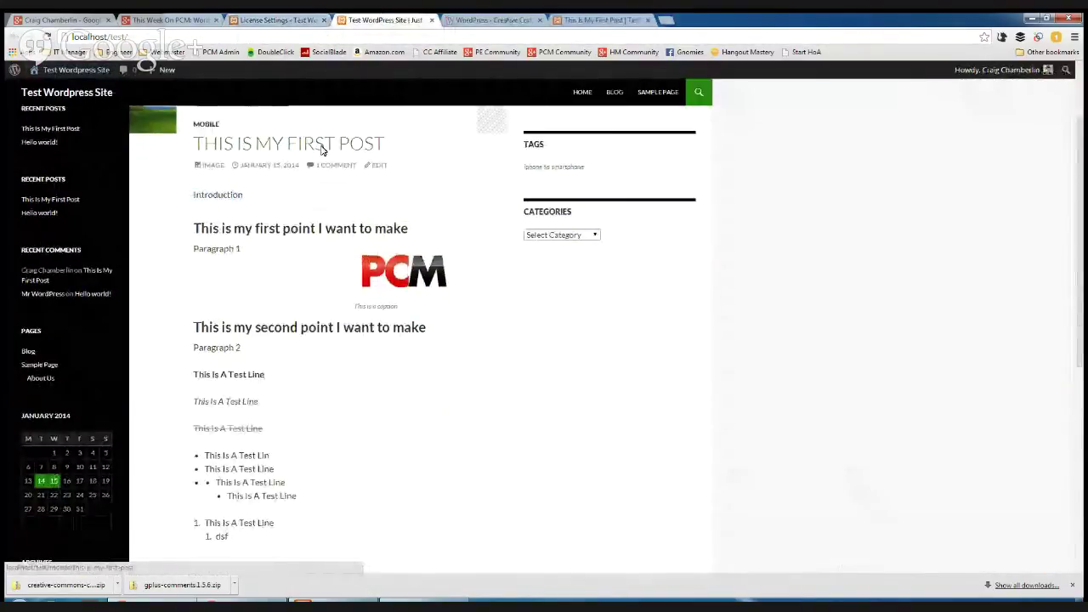
{"action": "left_click", "coordinate": [364, 198]}
{"action": "scroll", "coordinate": [367, 246], "scroll_direction": "down", "scroll_amount": 3}
{"action": "scroll", "coordinate": [366, 247], "scroll_direction": "down", "scroll_amount": 6}
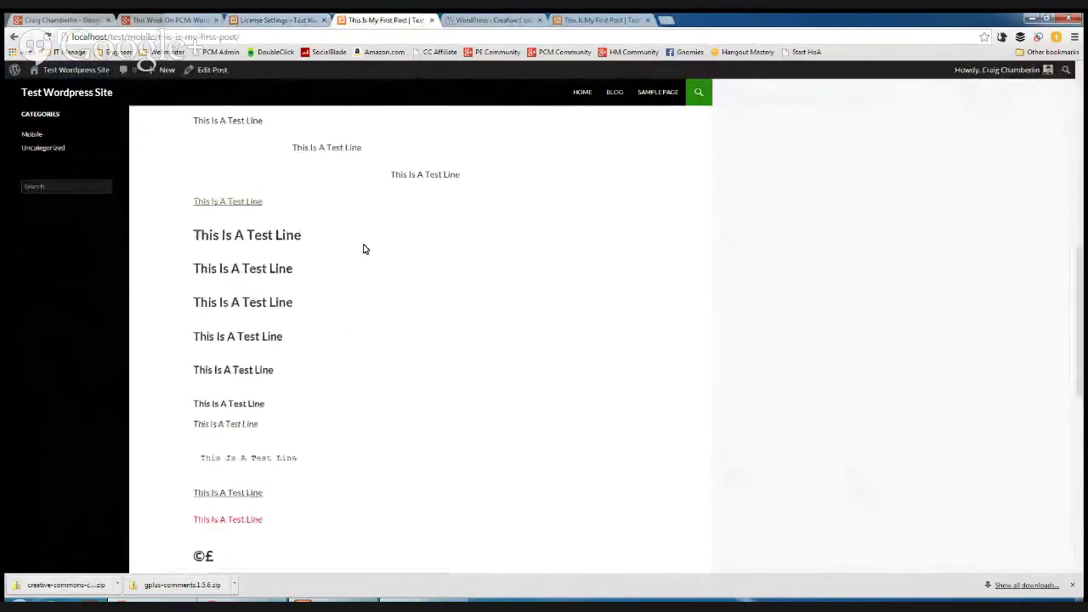
{"action": "scroll", "coordinate": [340, 276], "scroll_direction": "down", "scroll_amount": 2}
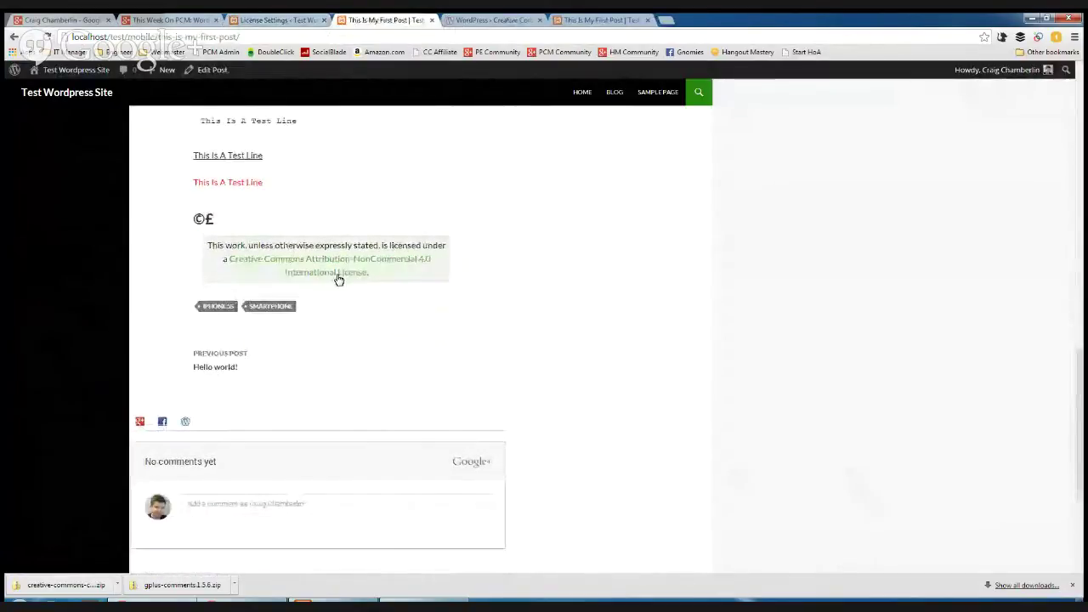
{"action": "scroll", "coordinate": [335, 292], "scroll_direction": "up", "scroll_amount": 3}
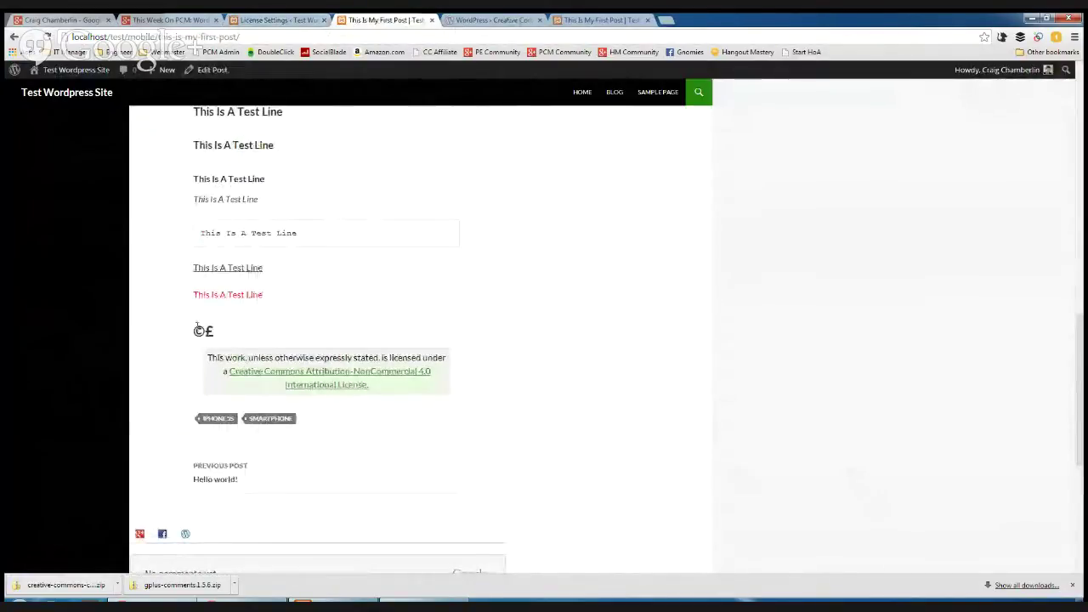
{"action": "scroll", "coordinate": [262, 331], "scroll_direction": "down", "scroll_amount": 1}
{"action": "scroll", "coordinate": [263, 331], "scroll_direction": "down", "scroll_amount": 3}
{"action": "scroll", "coordinate": [263, 328], "scroll_direction": "up", "scroll_amount": 4}
{"action": "scroll", "coordinate": [265, 328], "scroll_direction": "up", "scroll_amount": 10}
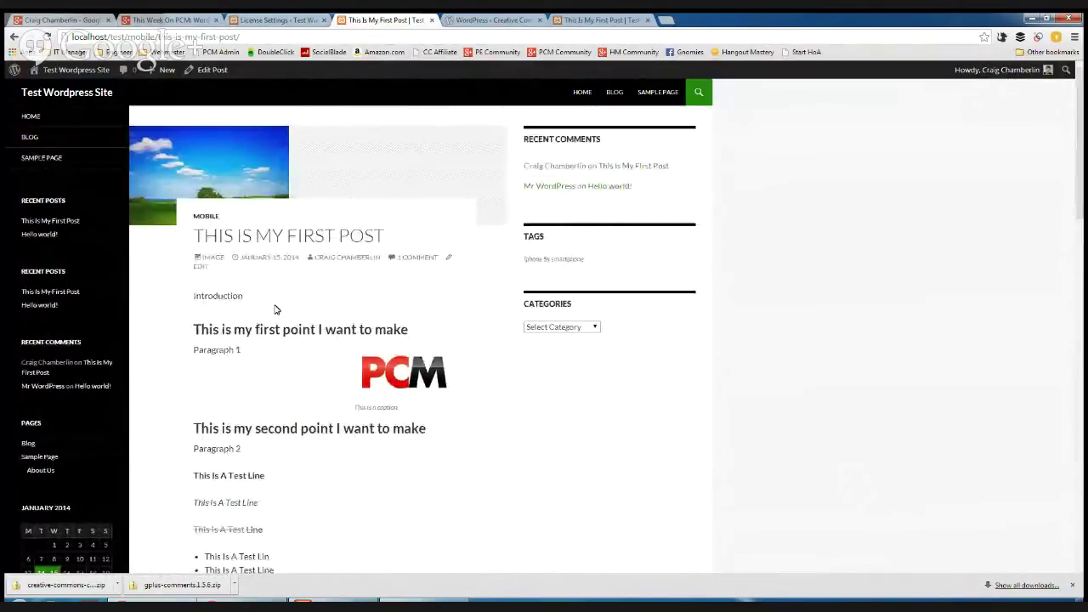
- Open "This Is My First Post" for editing, review its License options, keep the default Creative Commons license, and update the post
{"action": "left_click", "coordinate": [450, 260]}
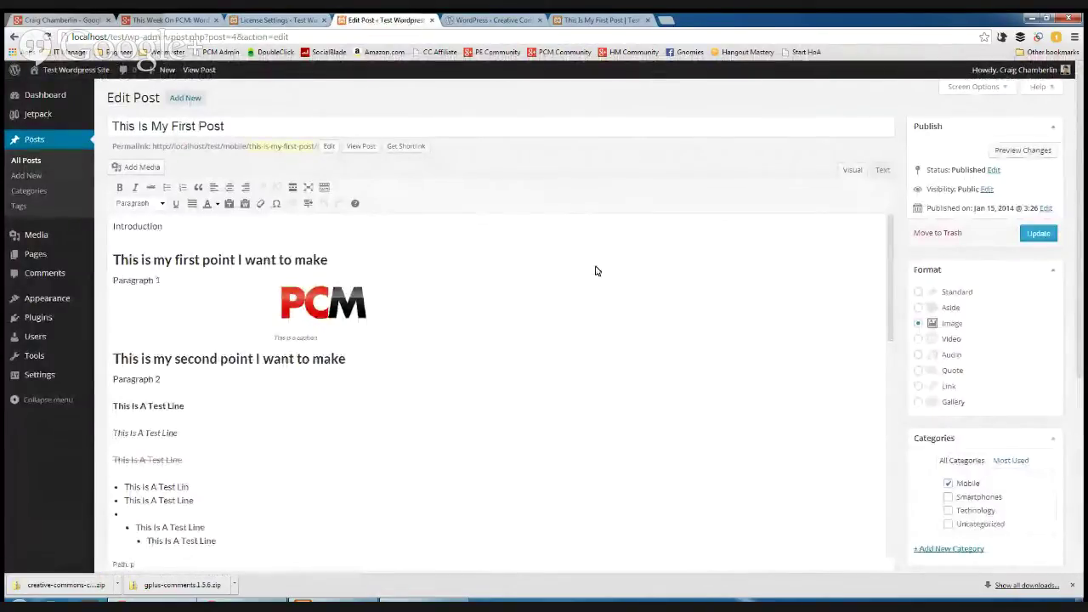
{"action": "scroll", "coordinate": [1013, 396], "scroll_direction": "down", "scroll_amount": 4}
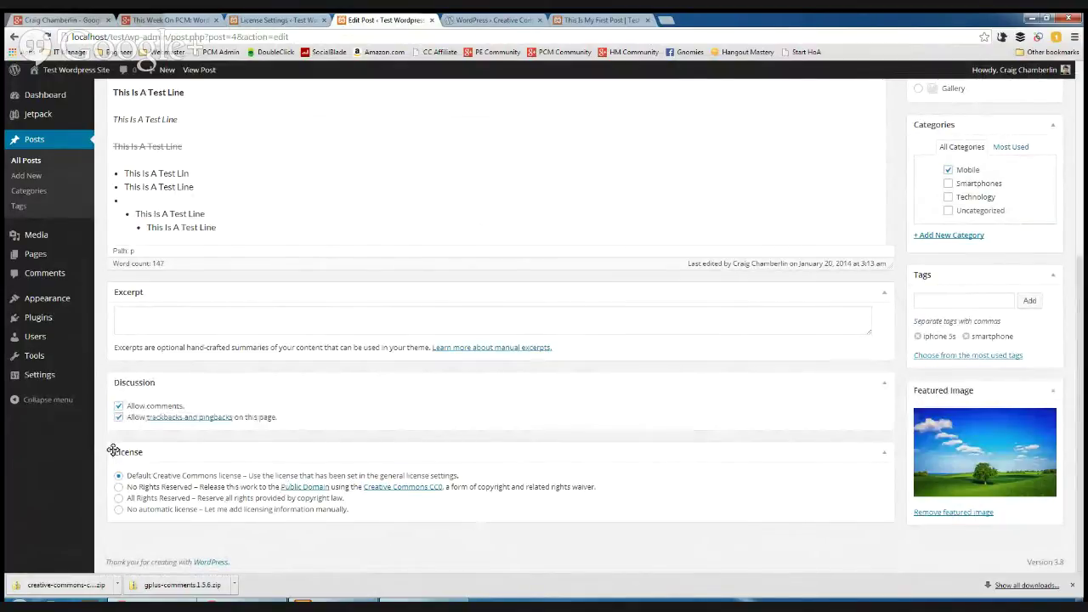
{"action": "left_click_drag", "start_coordinate": [363, 507], "coordinate": [225, 512]}
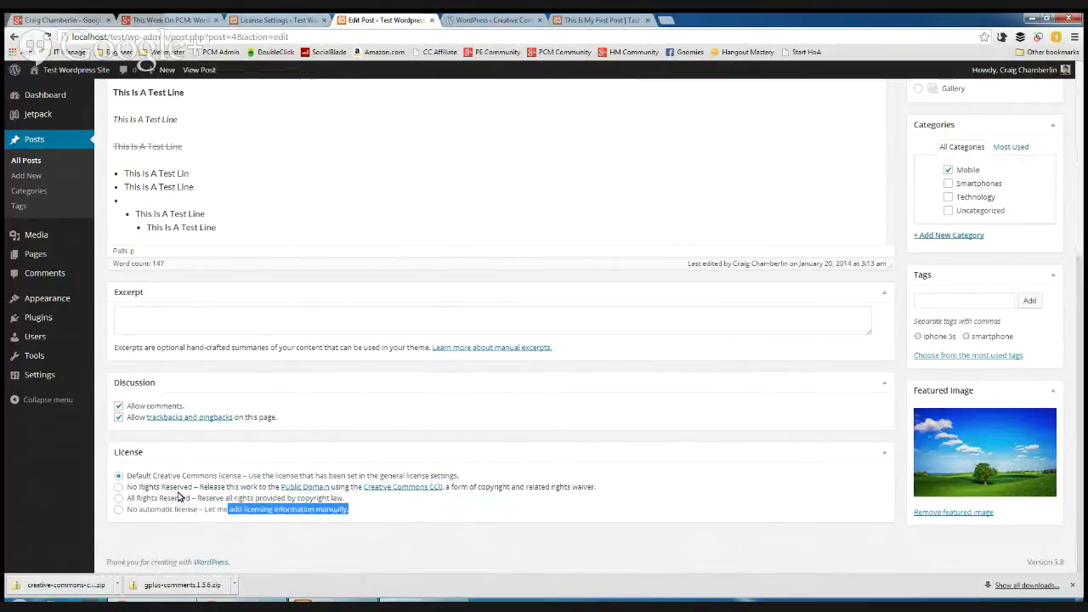
{"action": "left_click", "coordinate": [175, 502]}
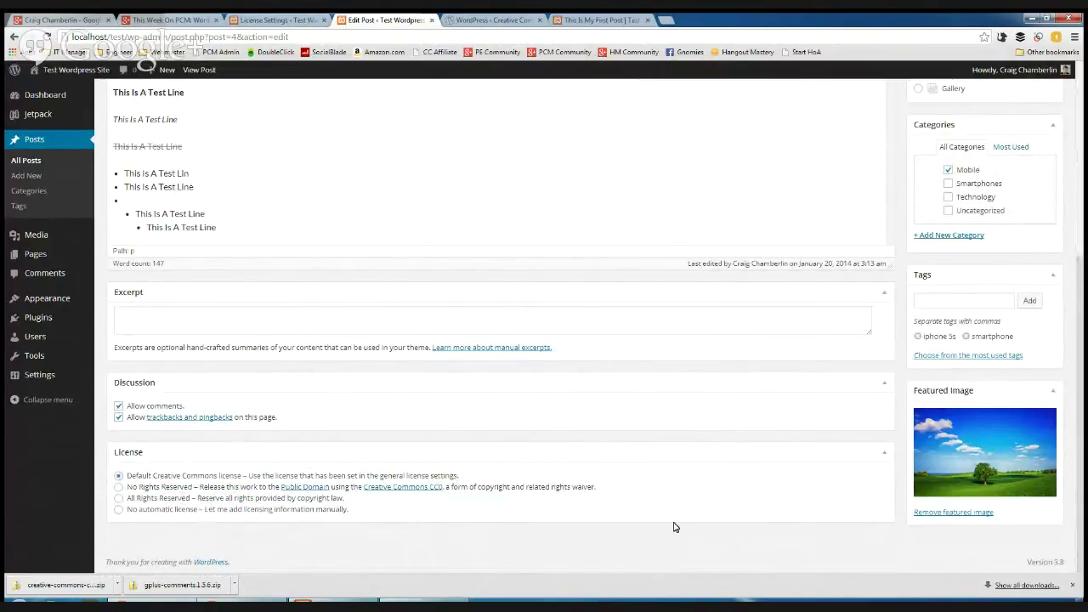
{"action": "scroll", "coordinate": [674, 527], "scroll_direction": "up", "scroll_amount": 5}
{"action": "left_click", "coordinate": [1038, 233]}
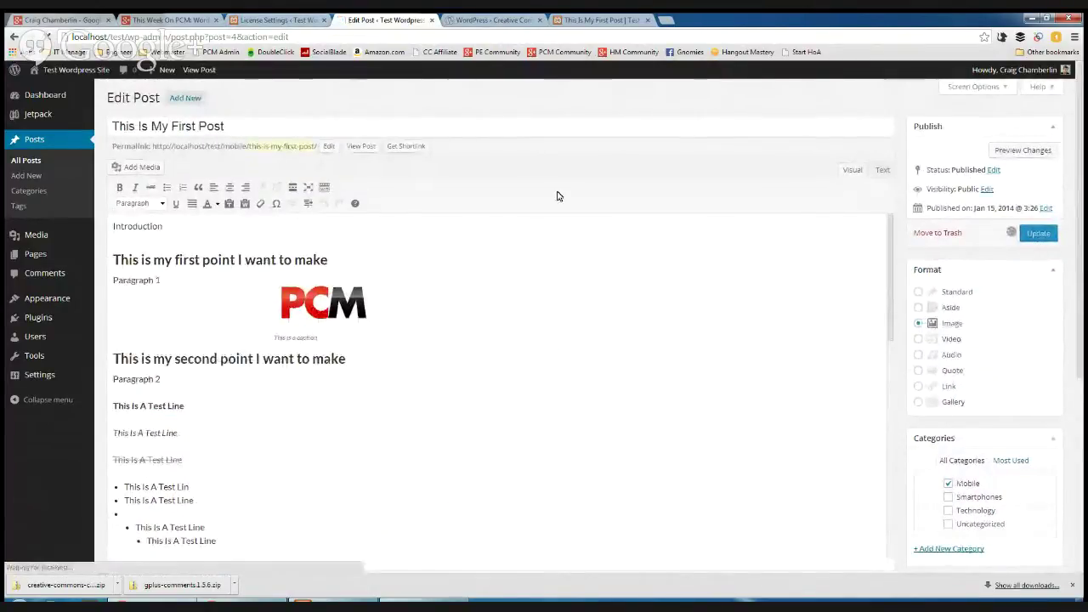
- View the updated post and examine the license notice at the end of its content
{"action": "left_click", "coordinate": [189, 126]}
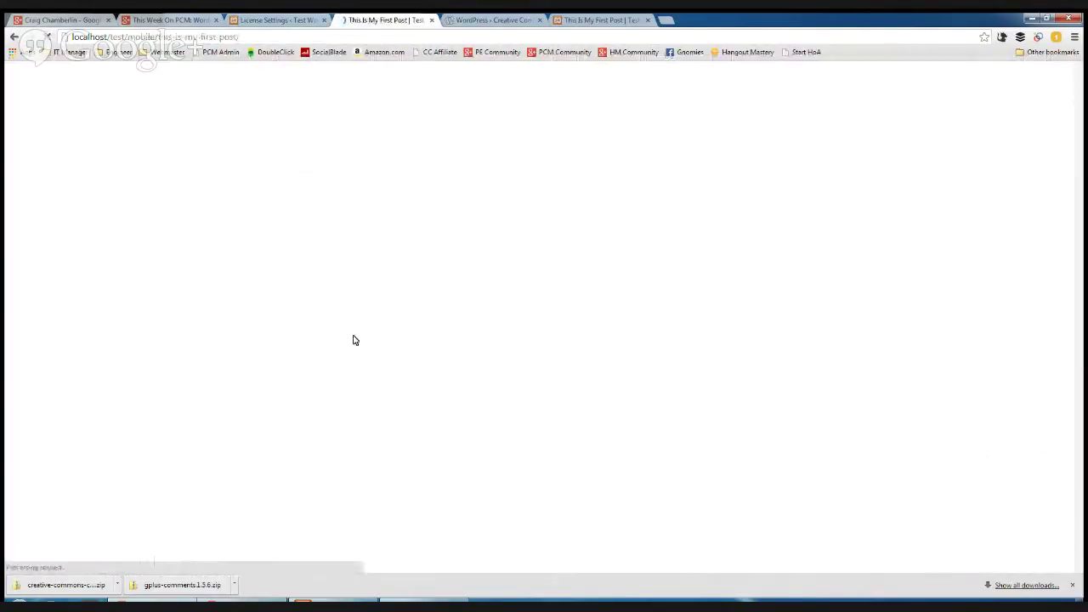
{"action": "scroll", "coordinate": [382, 340], "scroll_direction": "down", "scroll_amount": 10}
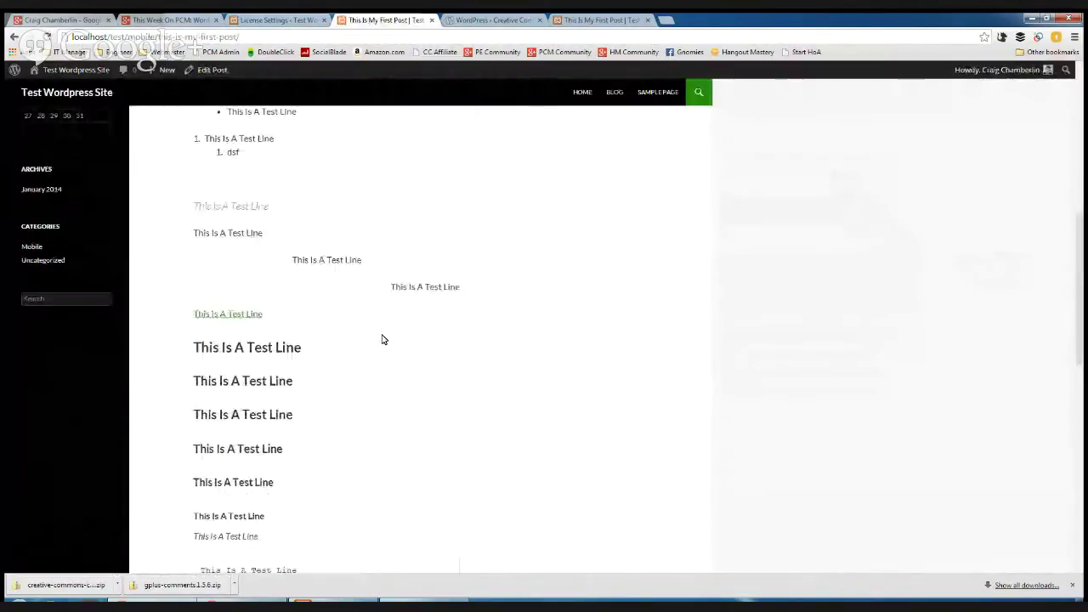
{"action": "scroll", "coordinate": [382, 340], "scroll_direction": "down", "scroll_amount": 3}
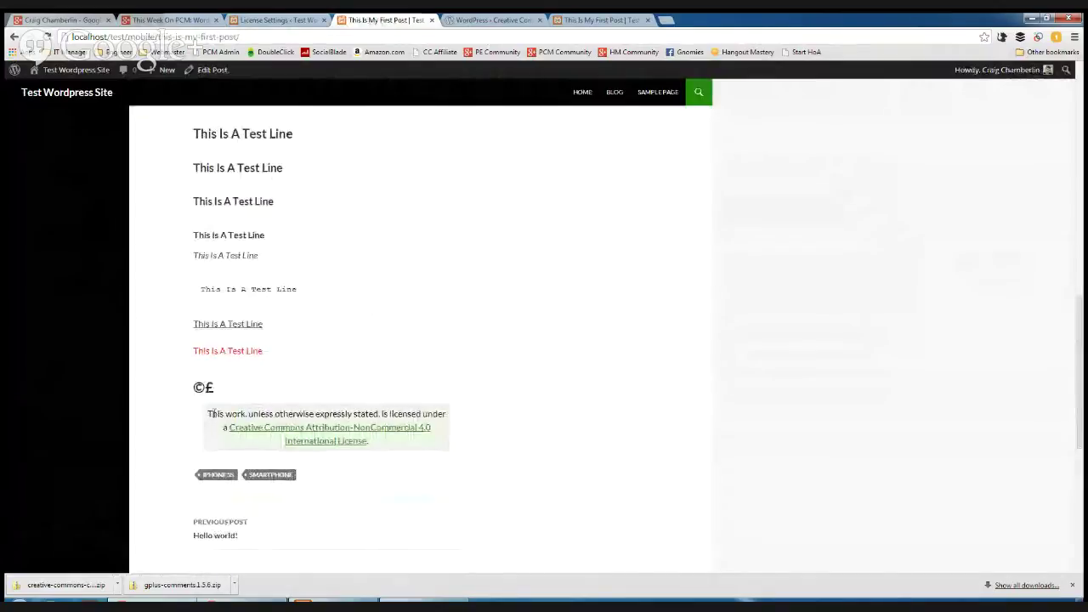
{"action": "left_click_drag", "start_coordinate": [208, 414], "coordinate": [380, 455]}
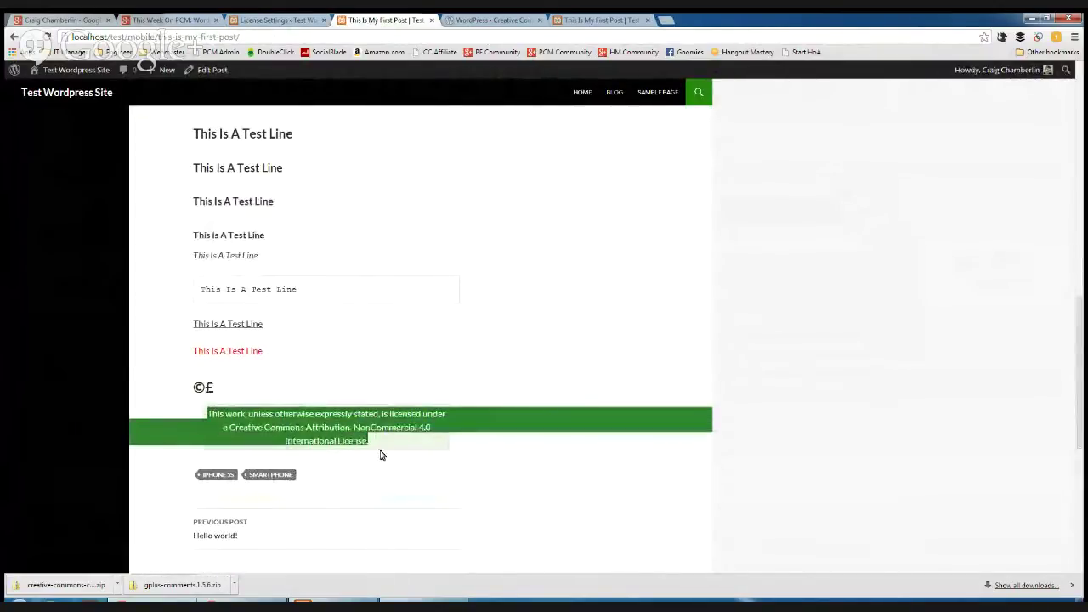
{"action": "left_click", "coordinate": [382, 453]}
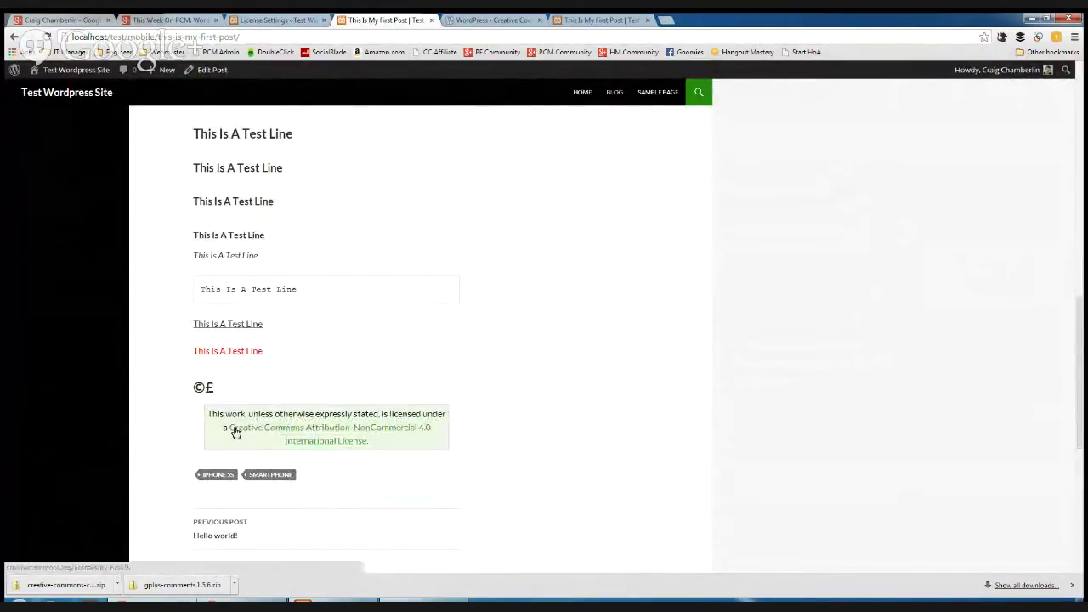
- Open the Creative Commons license linked in the notice, read its terms, and switch to the This Week On PCM event page
{"action": "left_click", "coordinate": [387, 435]}
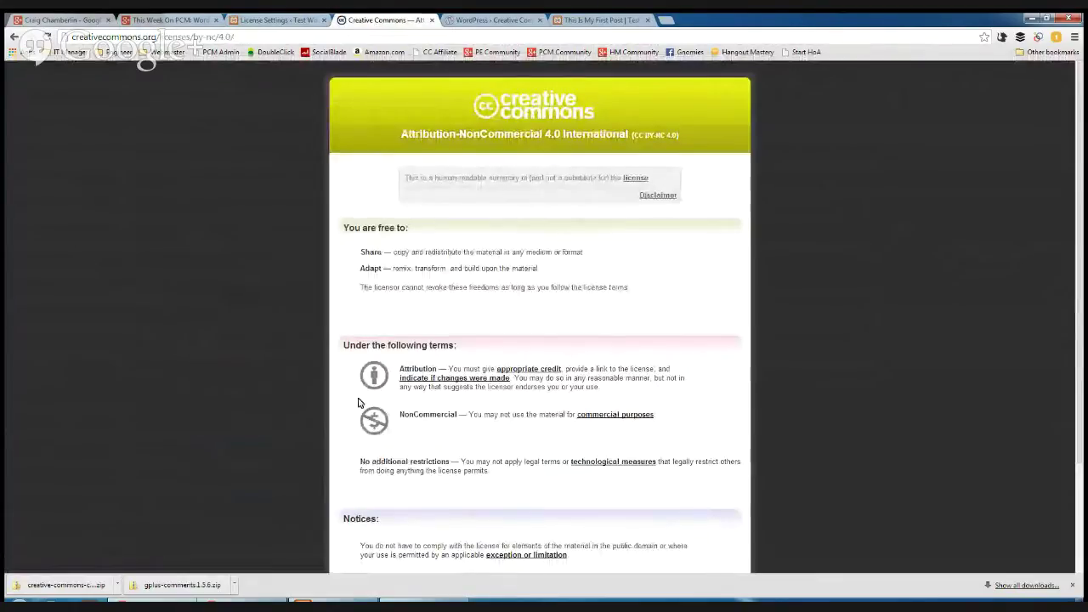
{"action": "scroll", "coordinate": [748, 438], "scroll_direction": "down", "scroll_amount": 1}
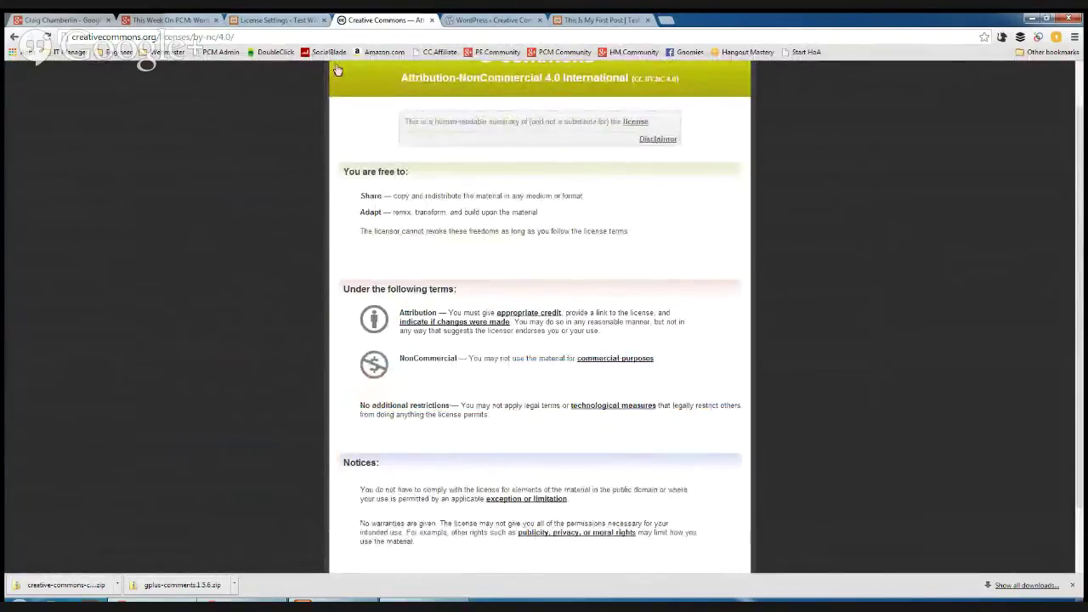
{"action": "left_click", "coordinate": [144, 17]}
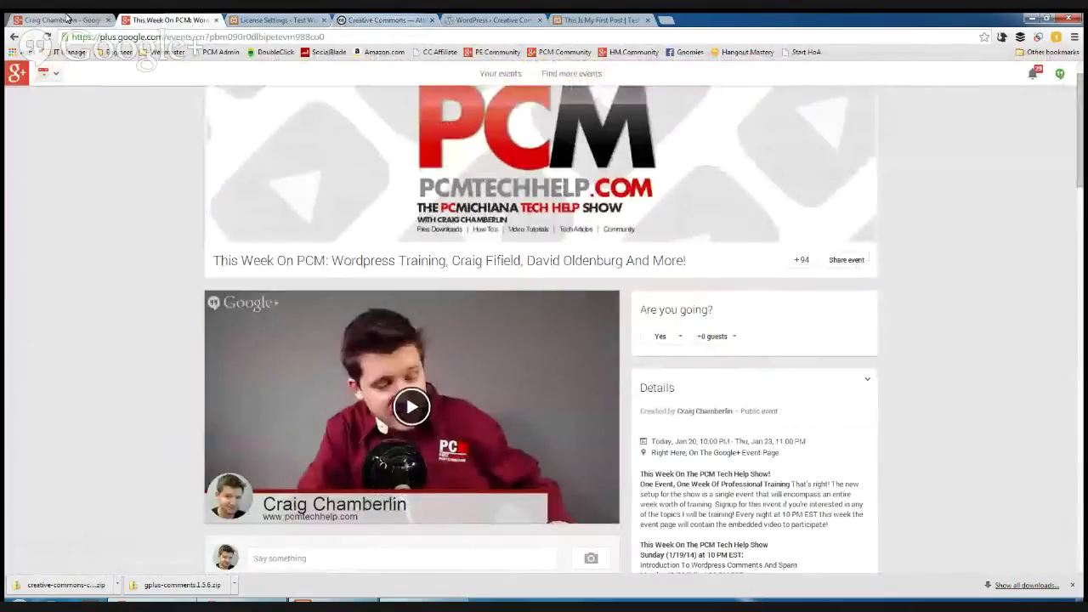
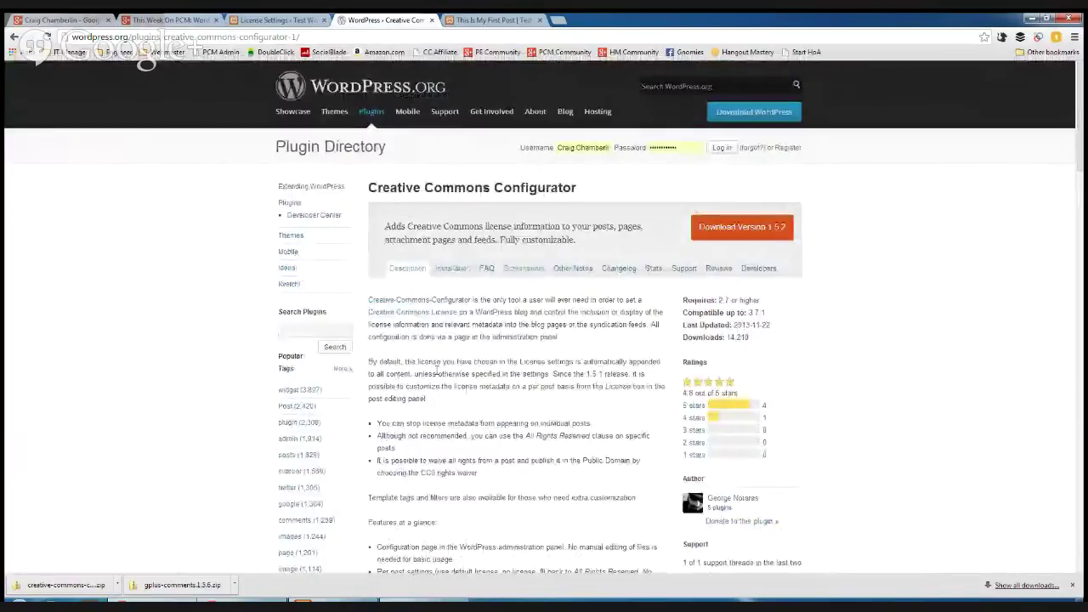
- Examine the ratings, FAQ and screenshots of the Creative Commons Configurator in the WordPress plugin directory
{"action": "left_click_drag", "start_coordinate": [806, 457], "coordinate": [711, 408]}
{"action": "left_click", "coordinate": [854, 380]}
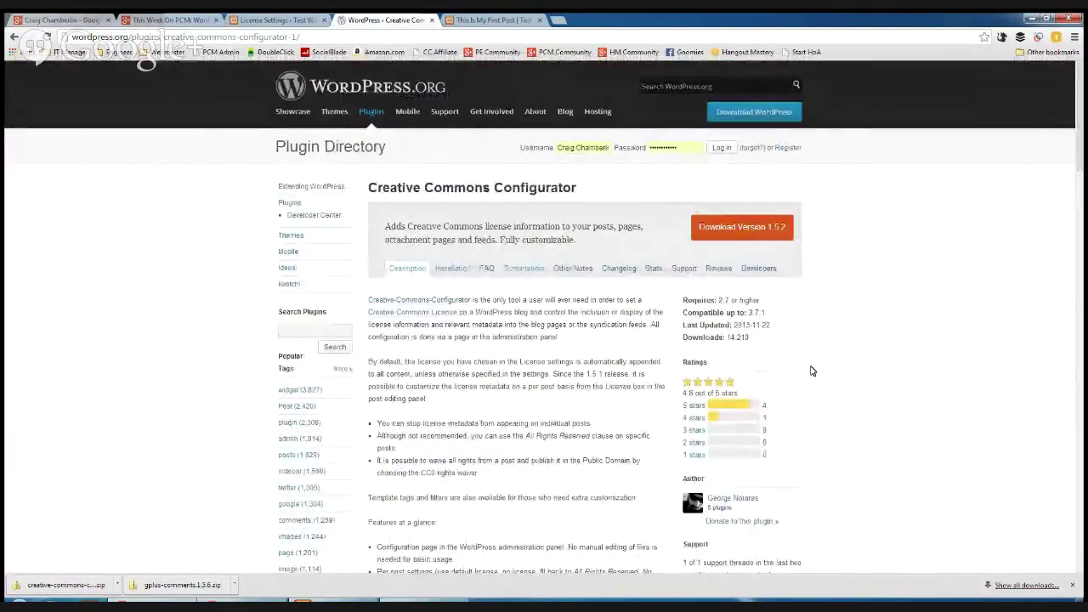
{"action": "left_click_drag", "start_coordinate": [763, 405], "coordinate": [769, 431]}
{"action": "left_click", "coordinate": [774, 431]}
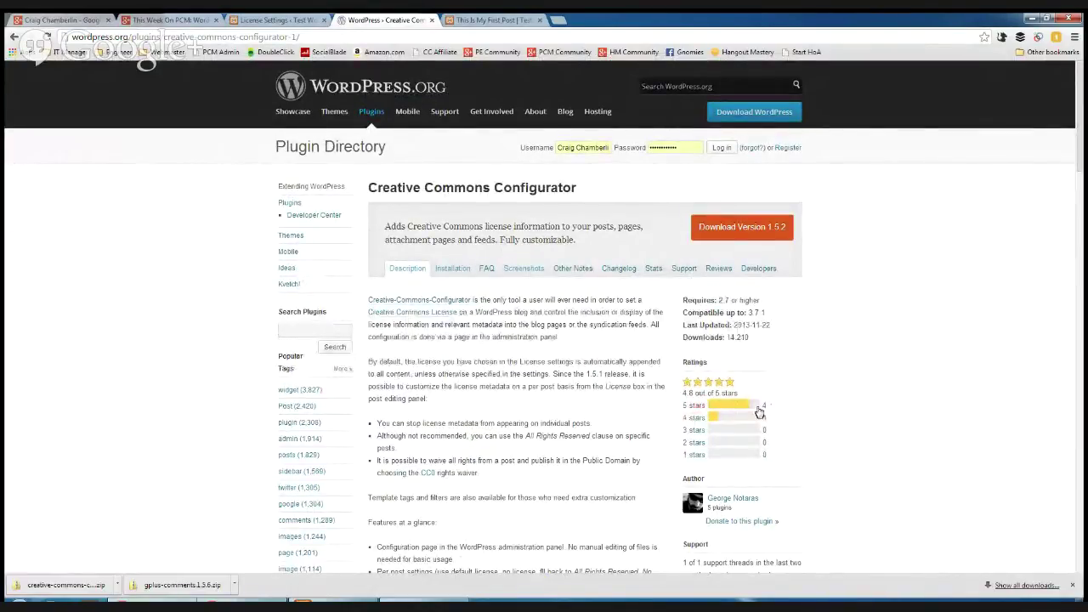
{"action": "left_click", "coordinate": [468, 274]}
{"action": "left_click", "coordinate": [486, 271]}
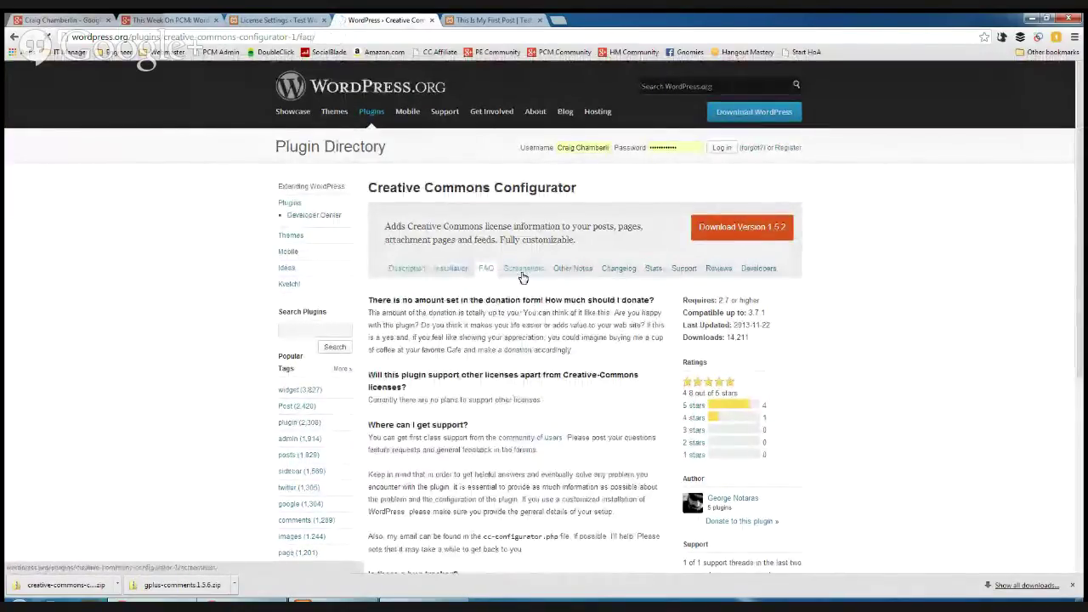
{"action": "left_click", "coordinate": [522, 276]}
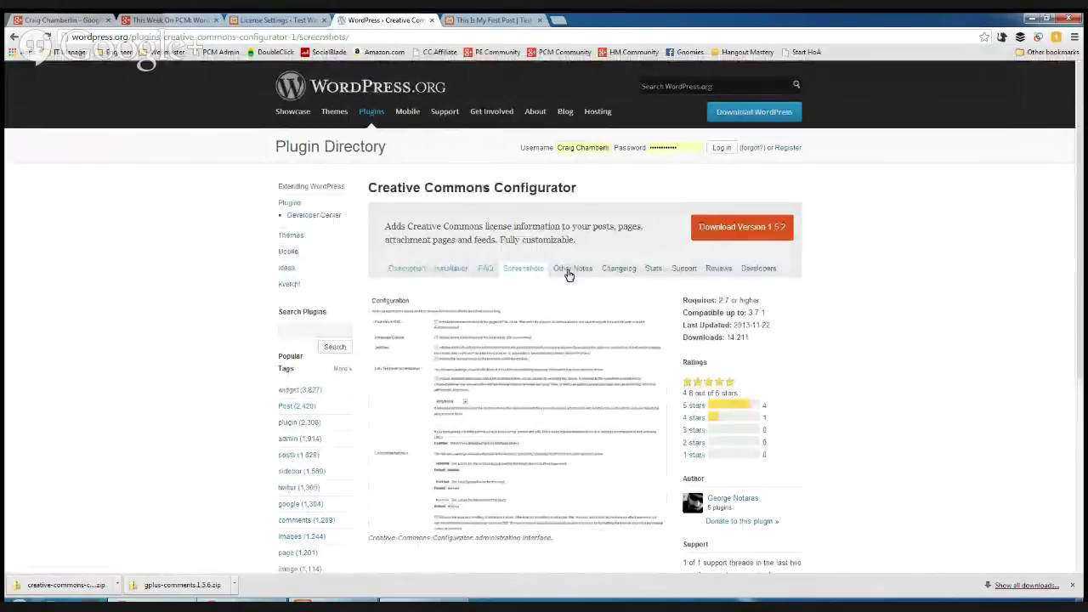
- Review the Creative Commons Configurator's support forum topics and its user reviews
{"action": "left_click", "coordinate": [684, 272]}
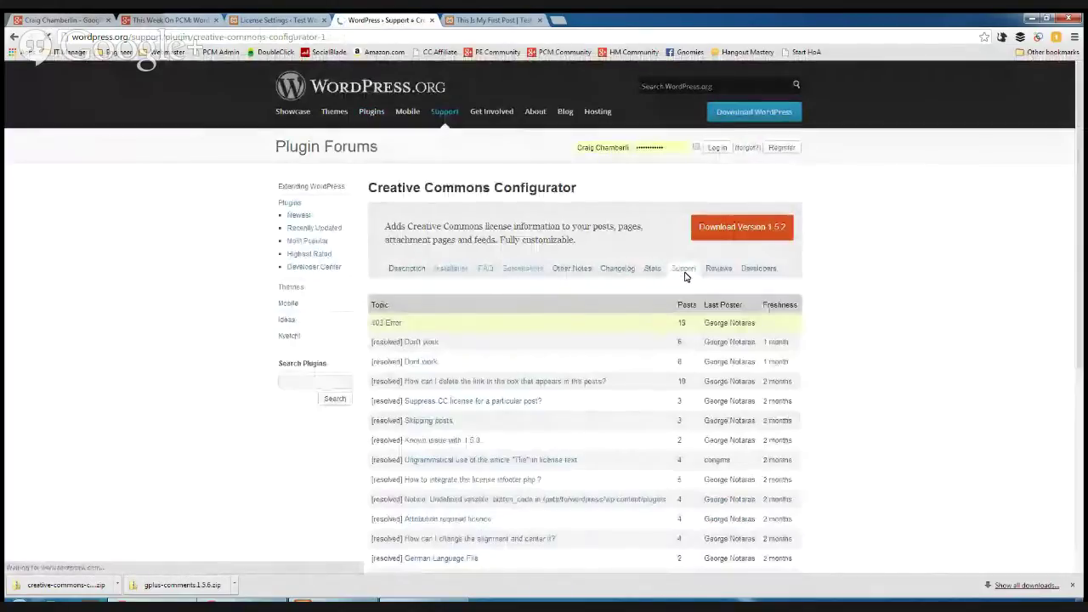
{"action": "scroll", "coordinate": [566, 367], "scroll_direction": "down", "scroll_amount": 3}
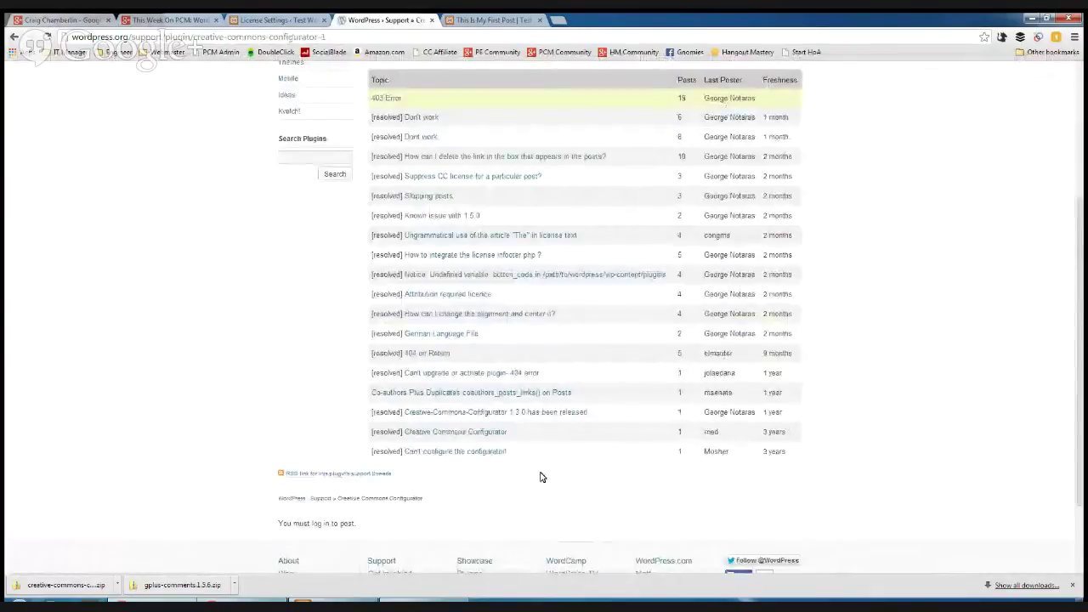
{"action": "scroll", "coordinate": [544, 459], "scroll_direction": "up", "scroll_amount": 3}
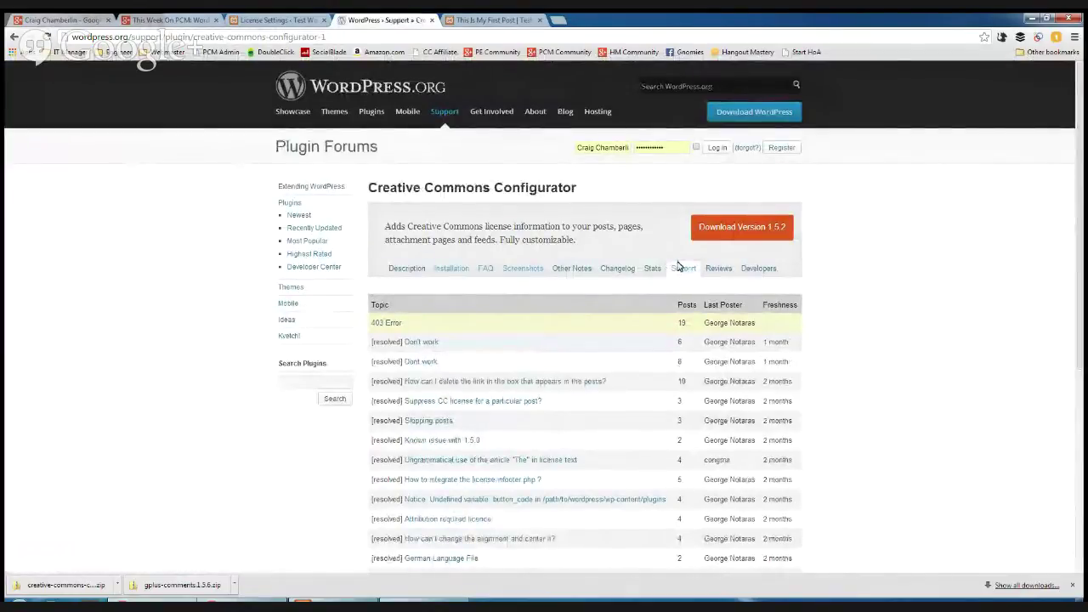
{"action": "left_click", "coordinate": [719, 269]}
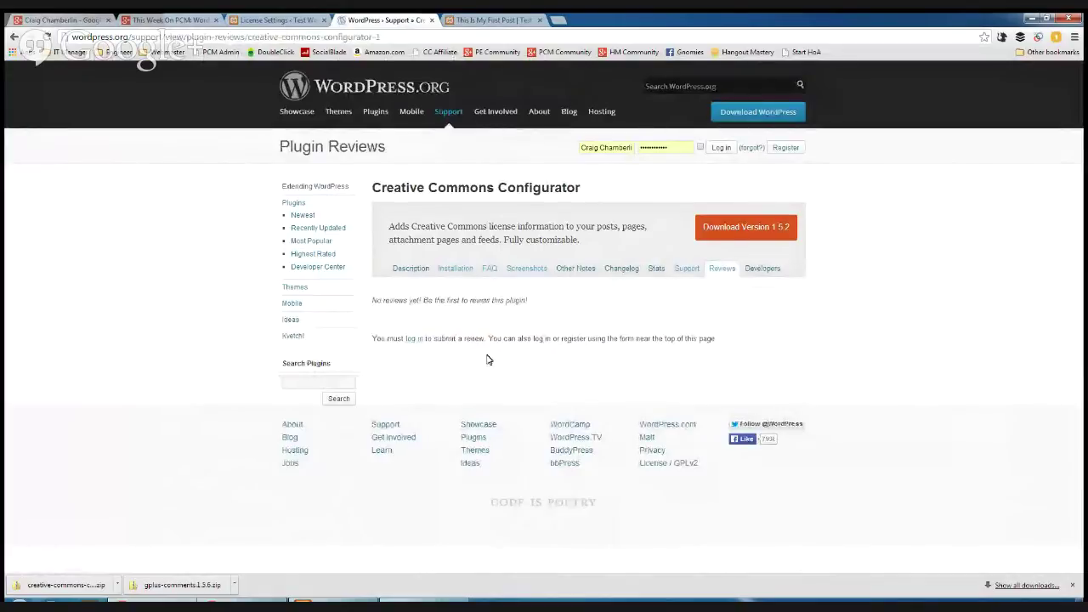
- Return to the Creative Commons Configurator's description and read through its feature list
{"action": "left_click", "coordinate": [405, 274]}
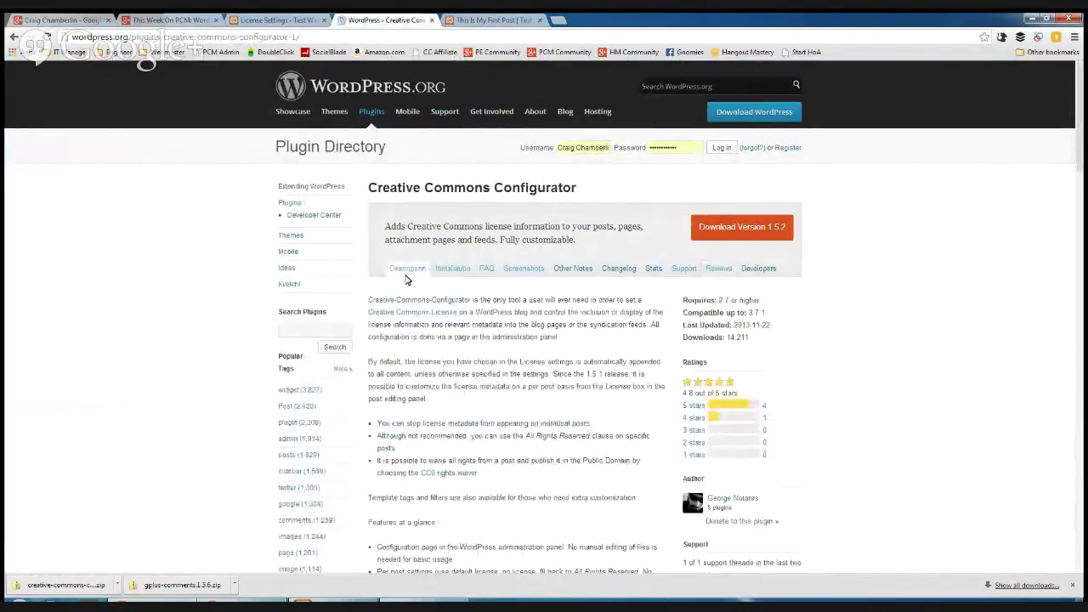
{"action": "scroll", "coordinate": [521, 408], "scroll_direction": "down", "scroll_amount": 1}
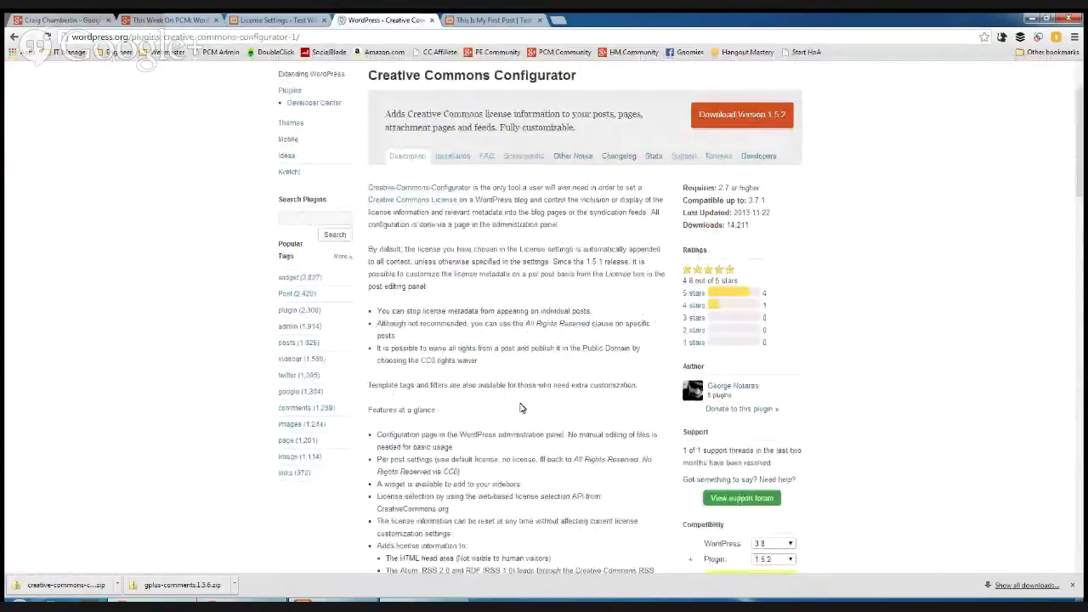
{"action": "scroll", "coordinate": [522, 408], "scroll_direction": "down", "scroll_amount": 1}
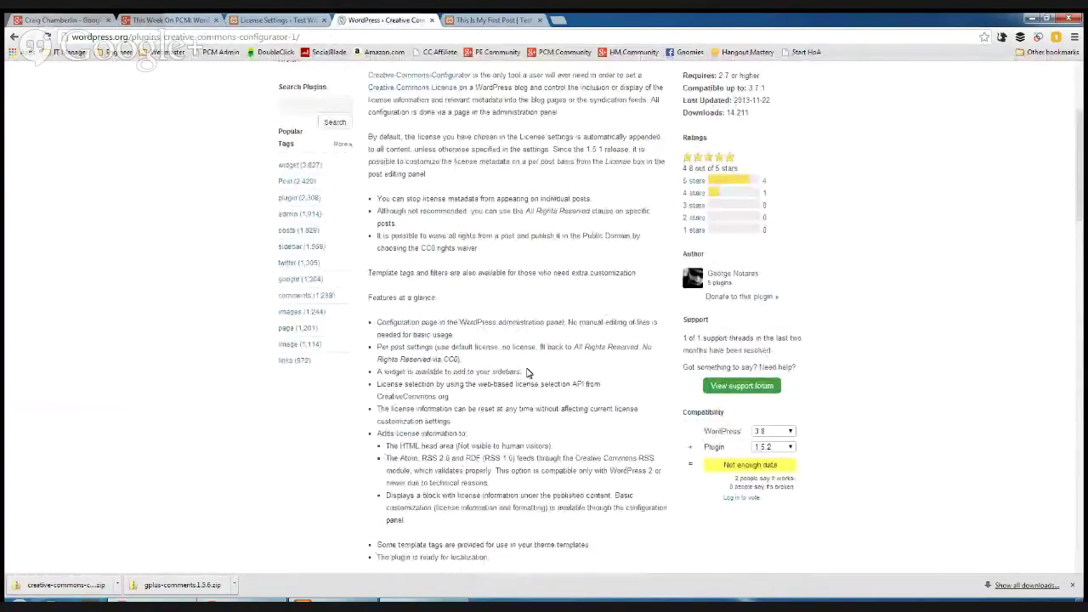
{"action": "scroll", "coordinate": [527, 378], "scroll_direction": "up", "scroll_amount": 2}
- Load google.com in the browser tab that shows "This Is My First Post"
{"action": "left_click", "coordinate": [491, 20]}
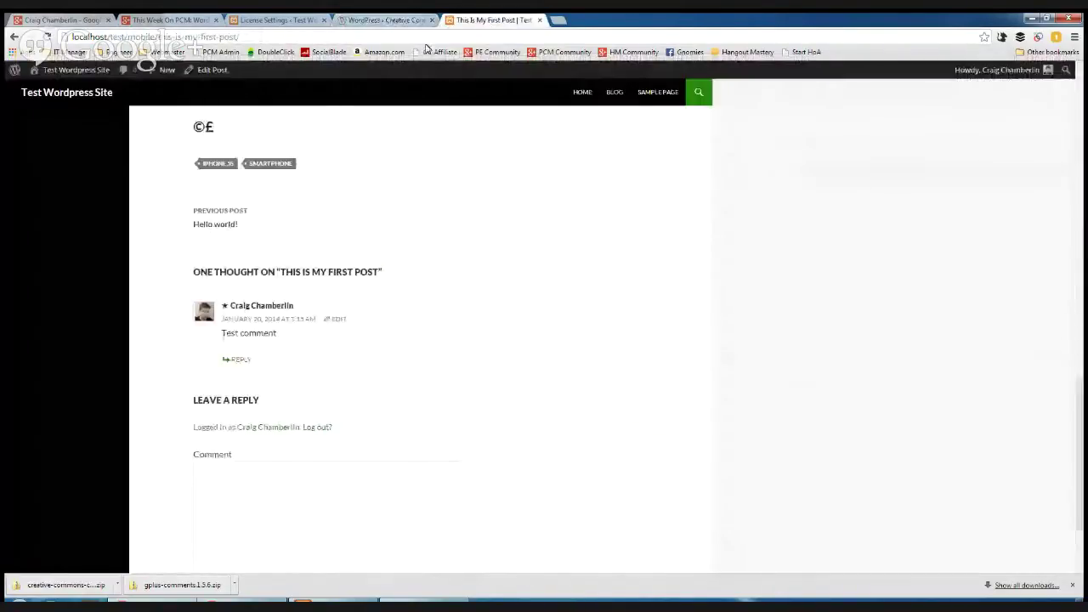
{"action": "left_click", "coordinate": [386, 35]}
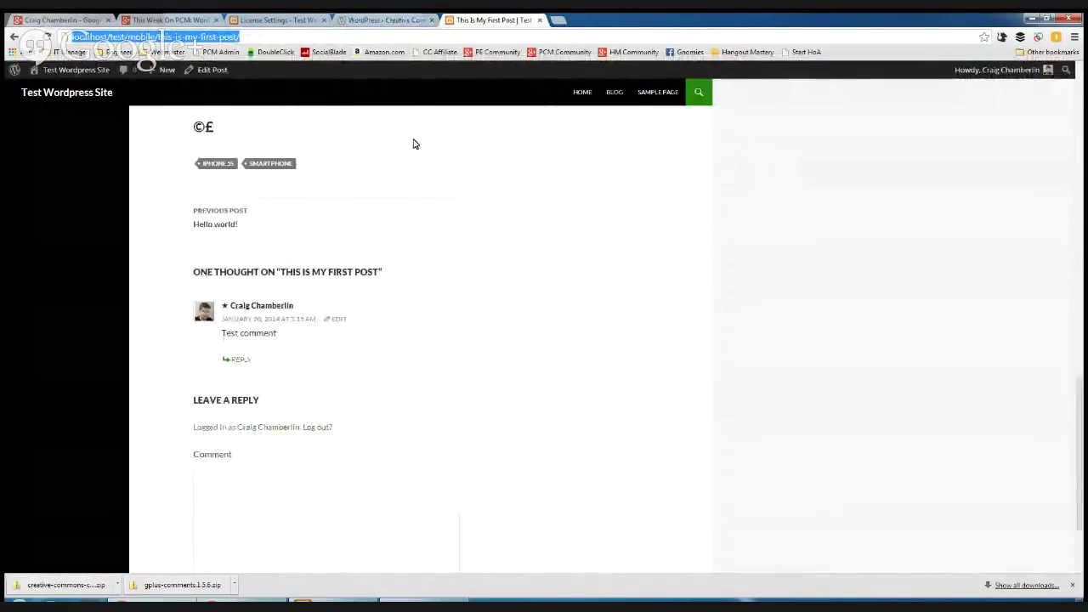
{"action": "type", "text": "google.com"}
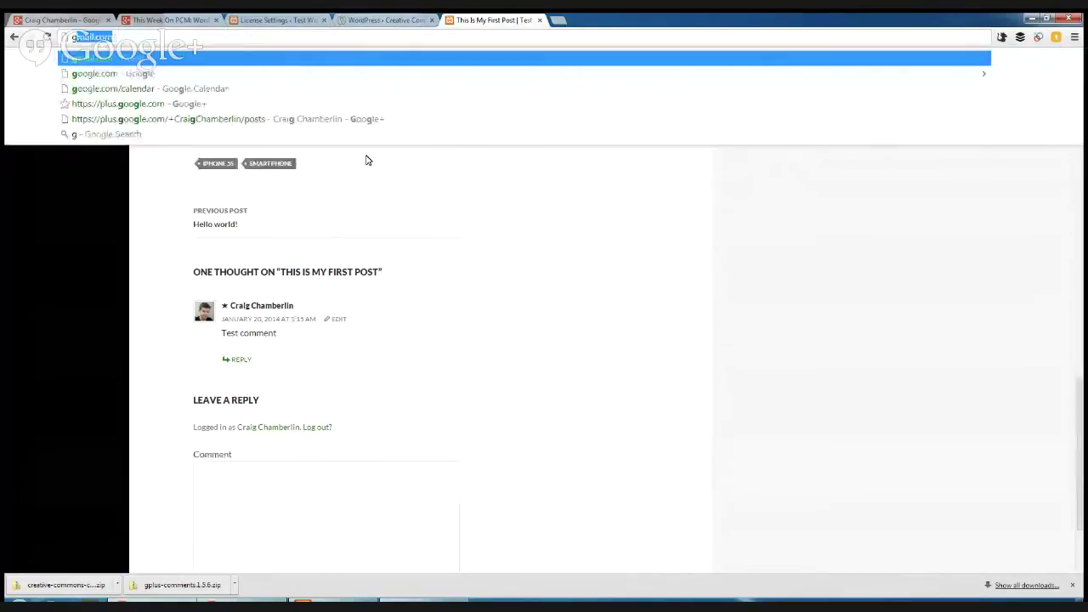
{"action": "key", "text": "Return"}
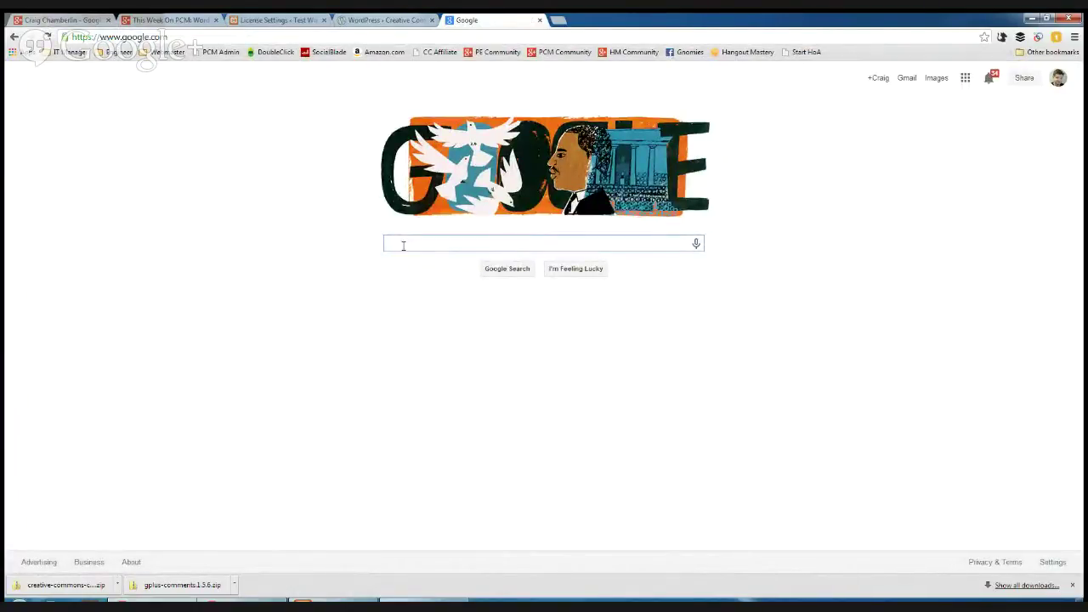
- Open the installed plugins list in the test site's admin area and examine all its entries
{"action": "left_click", "coordinate": [254, 21]}
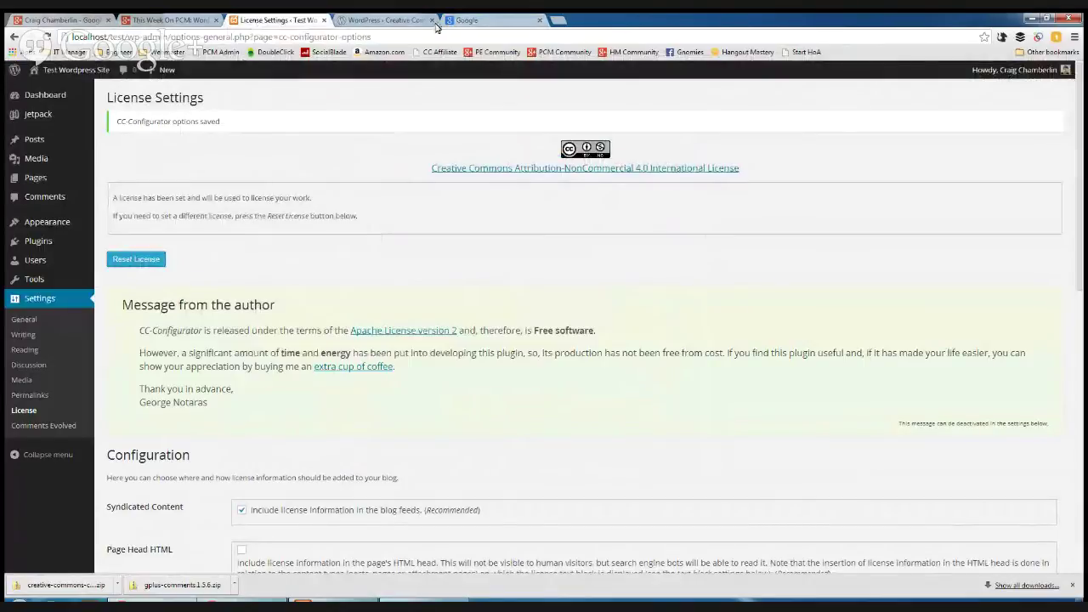
{"action": "left_click", "coordinate": [41, 245]}
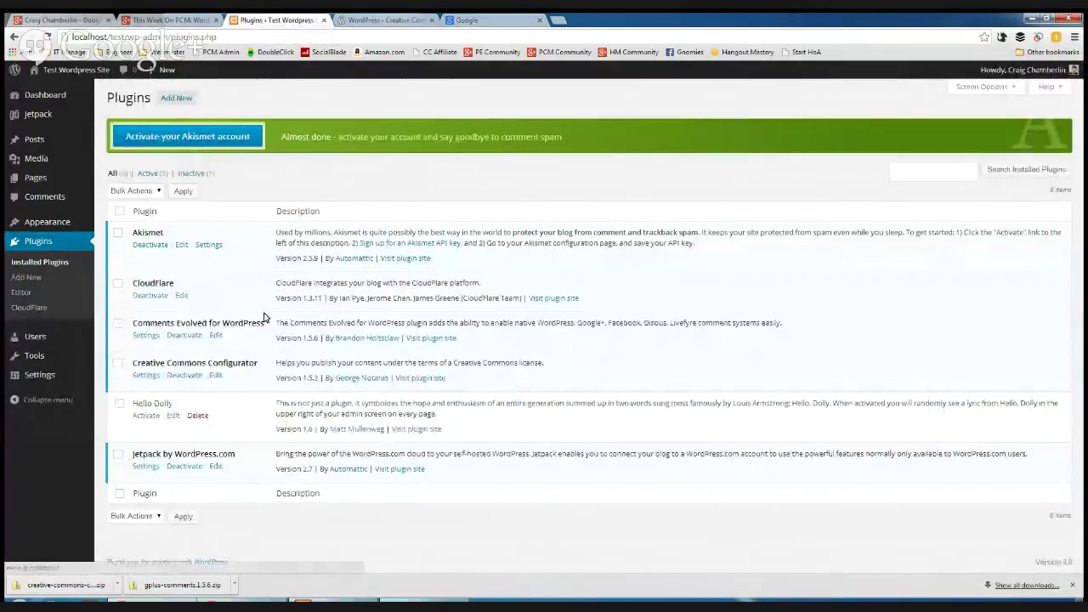
{"action": "left_click_drag", "start_coordinate": [246, 485], "coordinate": [134, 223]}
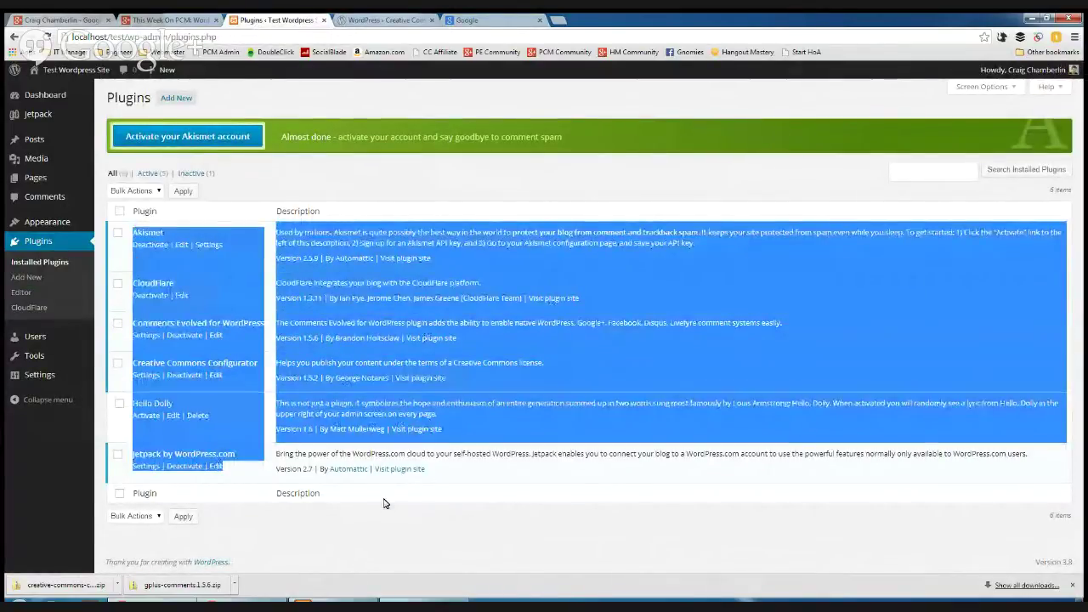
{"action": "left_click", "coordinate": [489, 555]}
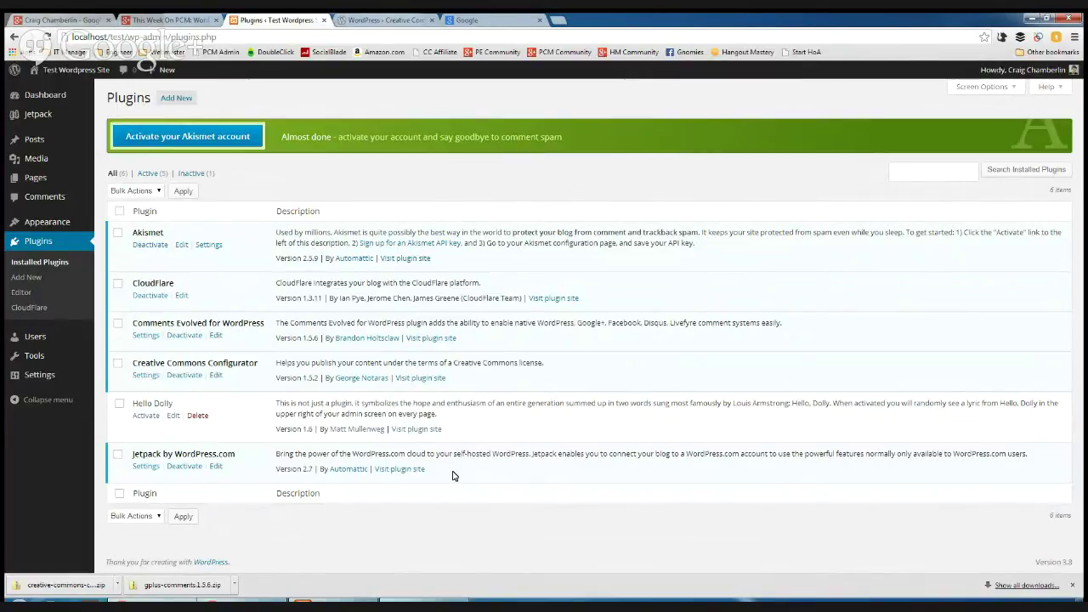
- Open the test site's front end in a new tab and look over the posts on its home page
{"action": "mouse_move", "coordinate": [74, 66]}
{"action": "right_click", "coordinate": [68, 94]}
{"action": "left_click", "coordinate": [110, 97]}
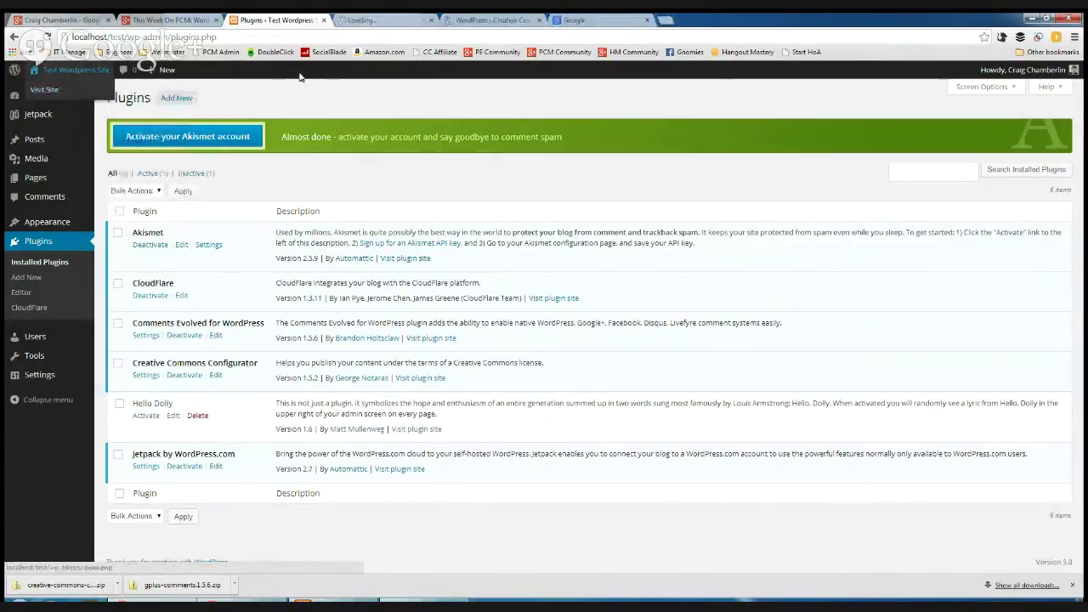
{"action": "left_click", "coordinate": [370, 21]}
{"action": "scroll", "coordinate": [255, 519], "scroll_direction": "down", "scroll_amount": 6}
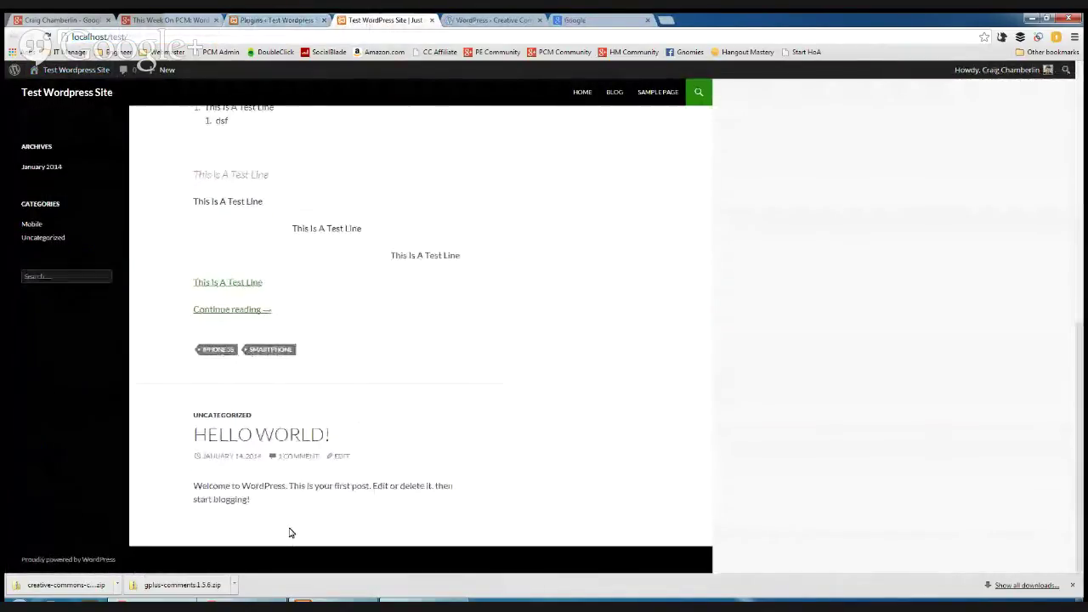
{"action": "scroll", "coordinate": [289, 527], "scroll_direction": "up", "scroll_amount": 6}
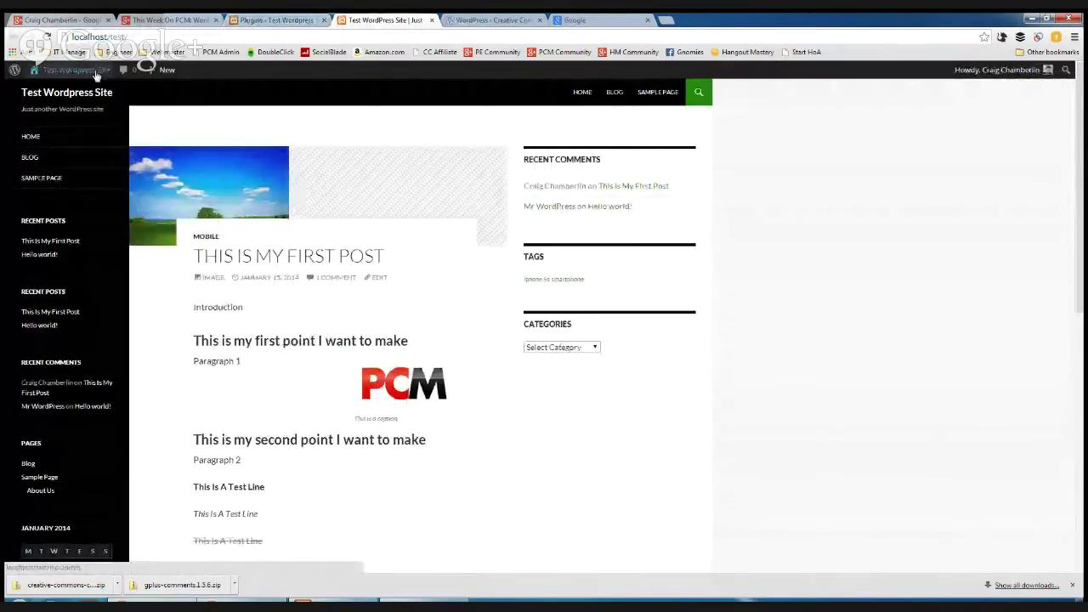
- Browse the test site's Blog and About Us pages, finishing on the Blog page
{"action": "left_click", "coordinate": [78, 158]}
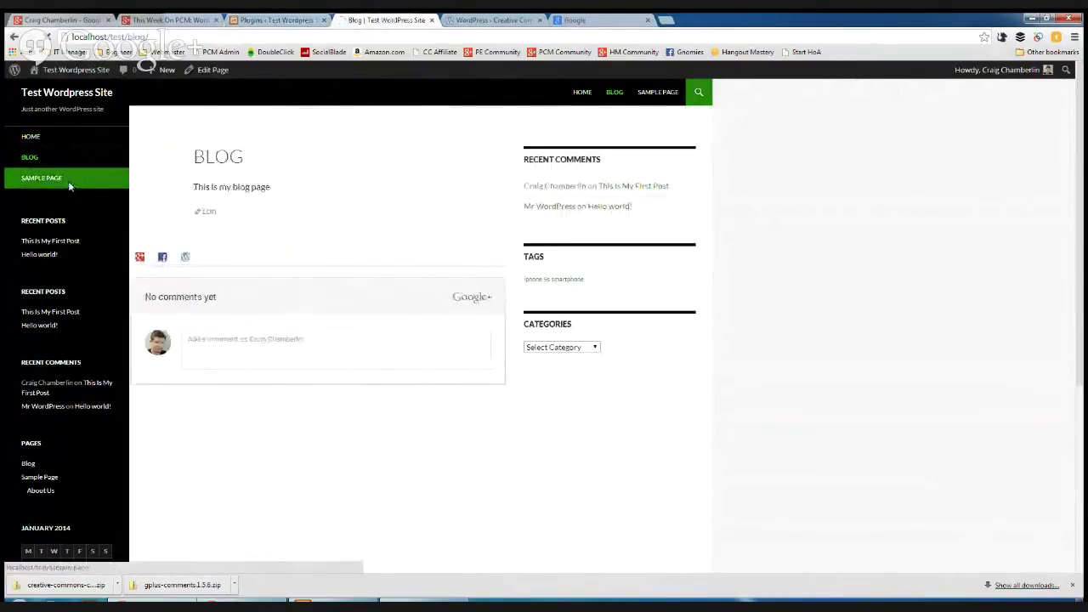
{"action": "left_click", "coordinate": [69, 184]}
{"action": "left_click", "coordinate": [585, 108]}
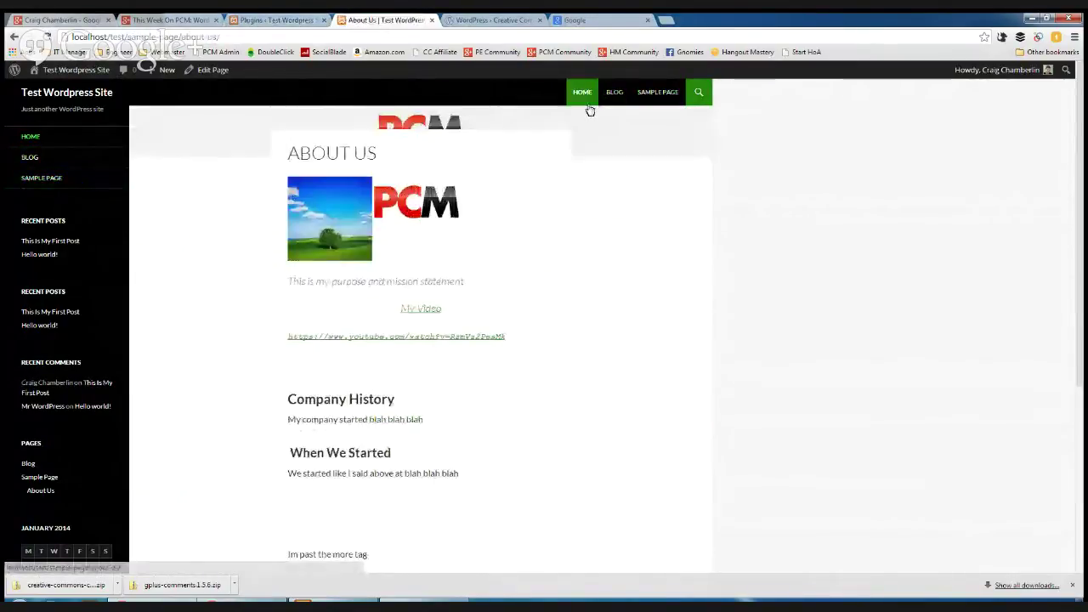
{"action": "left_click", "coordinate": [612, 93]}
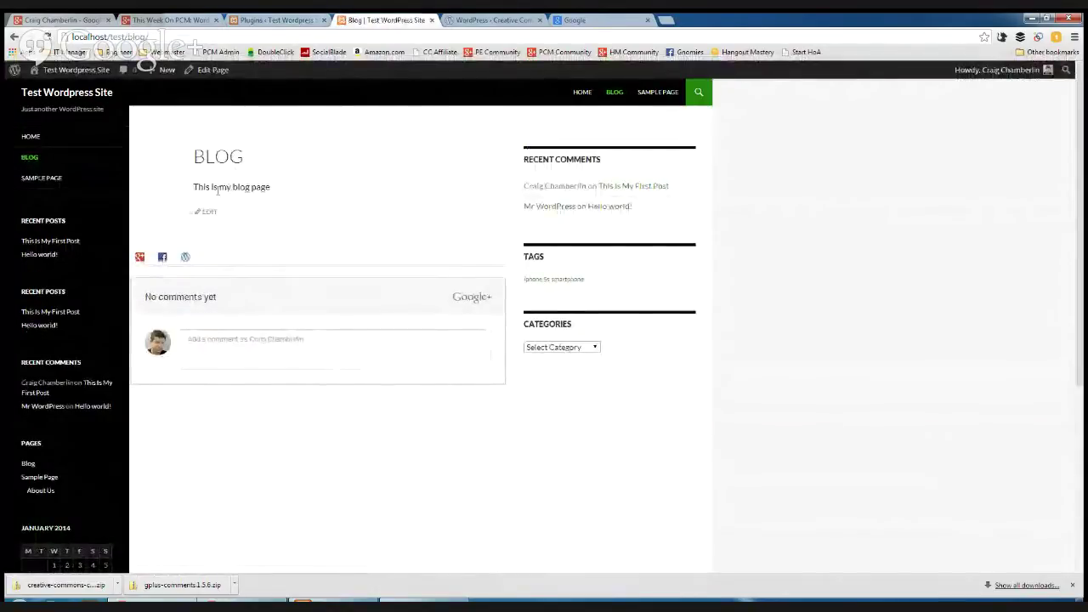
- Open "This Is My First Post" from the recent posts and look through its layout and content
{"action": "left_click", "coordinate": [47, 243]}
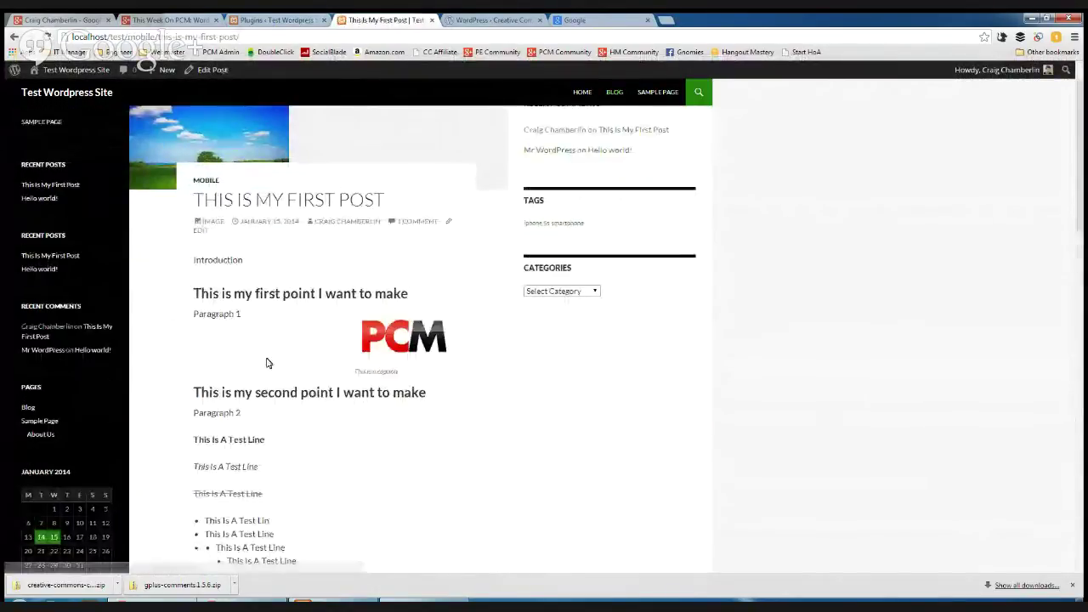
{"action": "left_click_drag", "start_coordinate": [647, 335], "coordinate": [77, 432]}
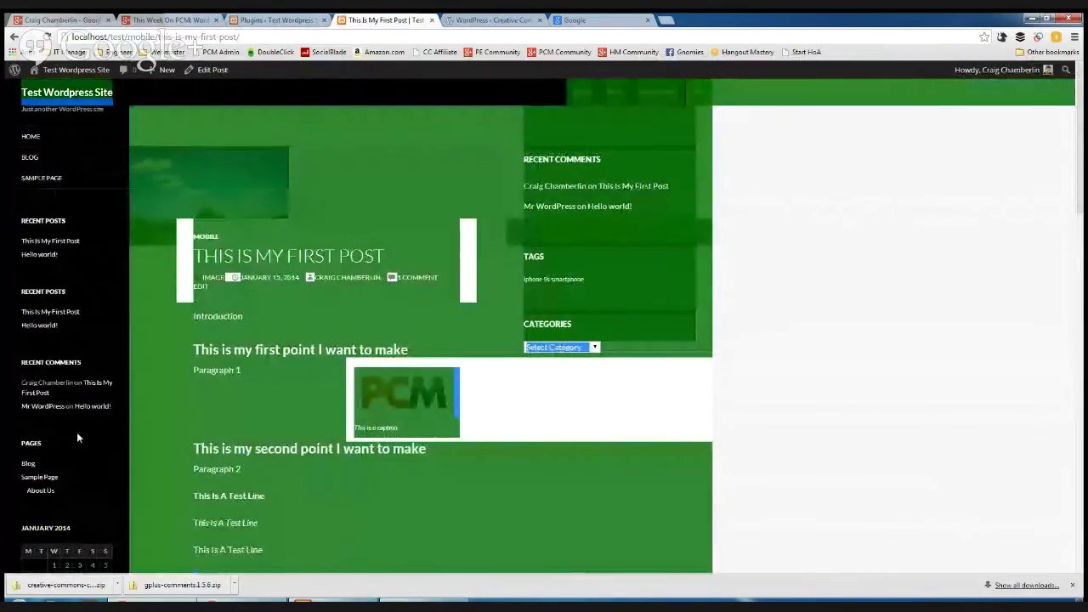
{"action": "left_click", "coordinate": [77, 432]}
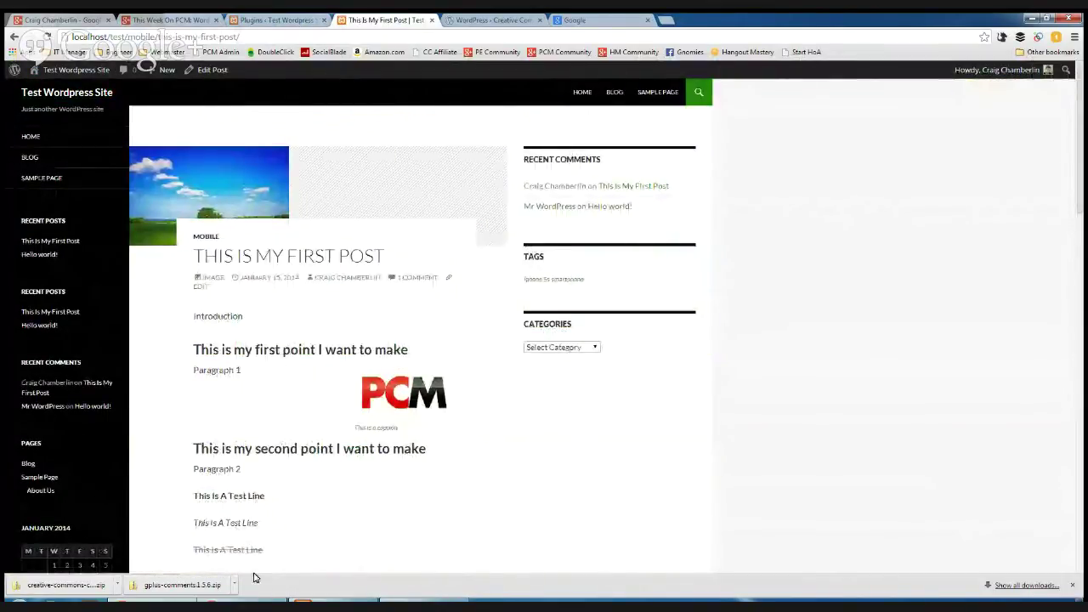
{"action": "scroll", "coordinate": [383, 417], "scroll_direction": "down", "scroll_amount": 4}
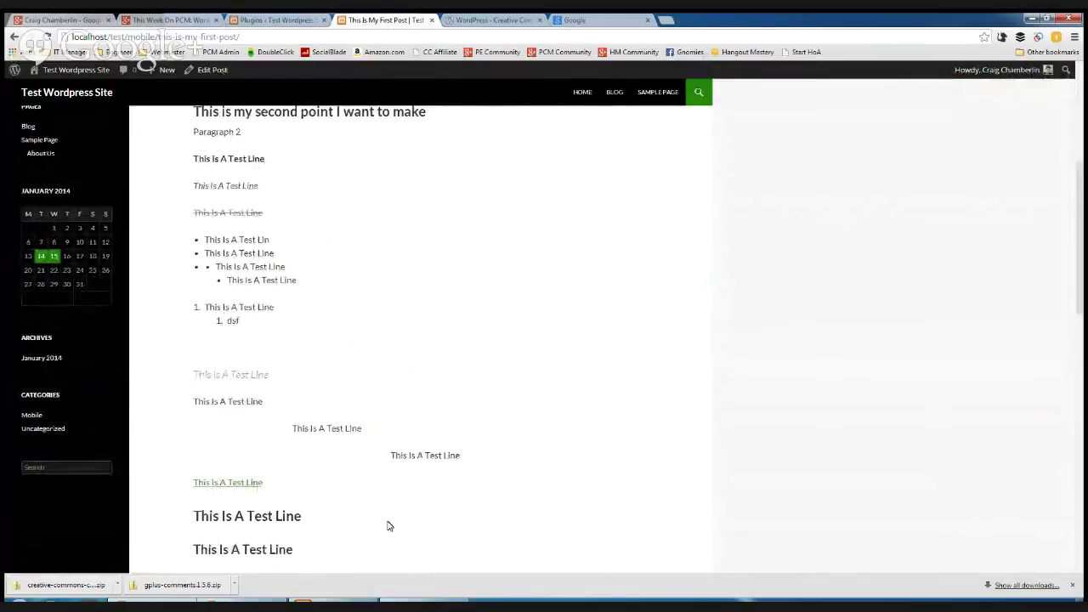
{"action": "scroll", "coordinate": [387, 527], "scroll_direction": "up", "scroll_amount": 4}
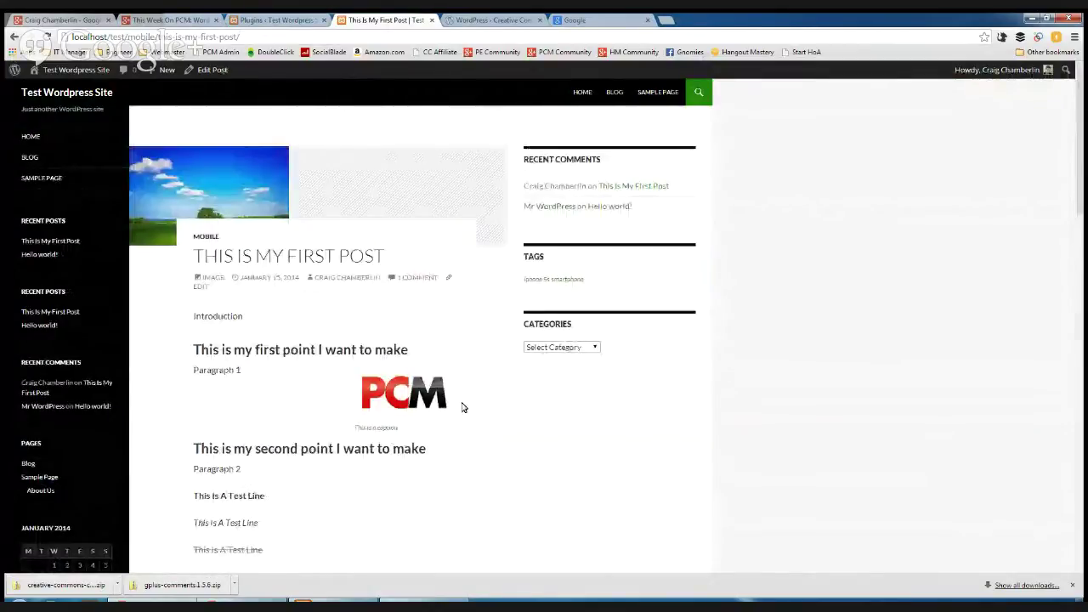
- Deactivate all installed plugins with one bulk action on the Plugins page and switch back to "This Is My First Post"
{"action": "left_click", "coordinate": [283, 18]}
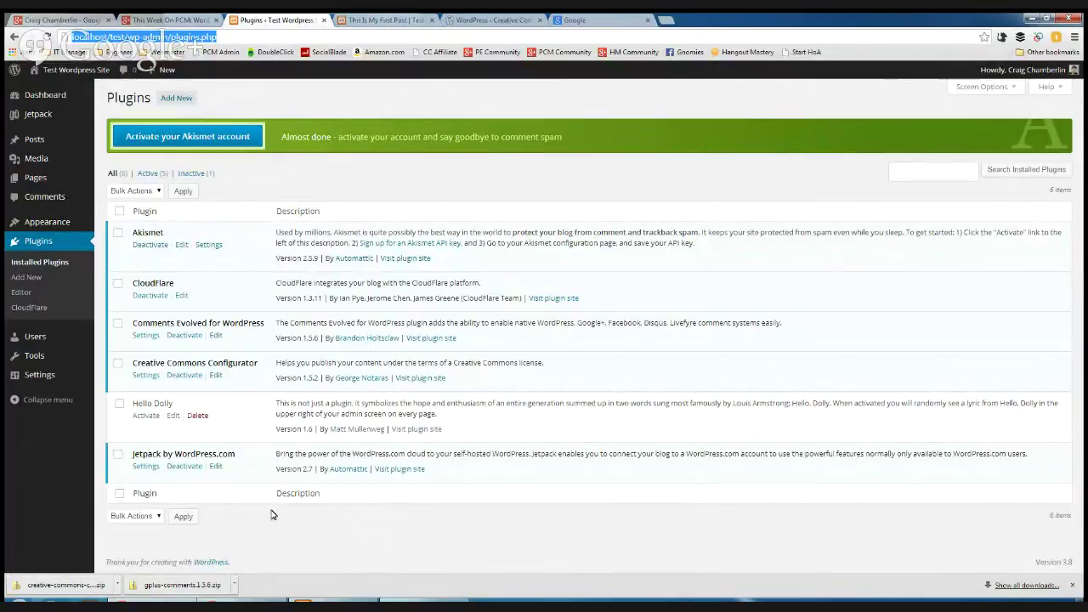
{"action": "left_click", "coordinate": [378, 18]}
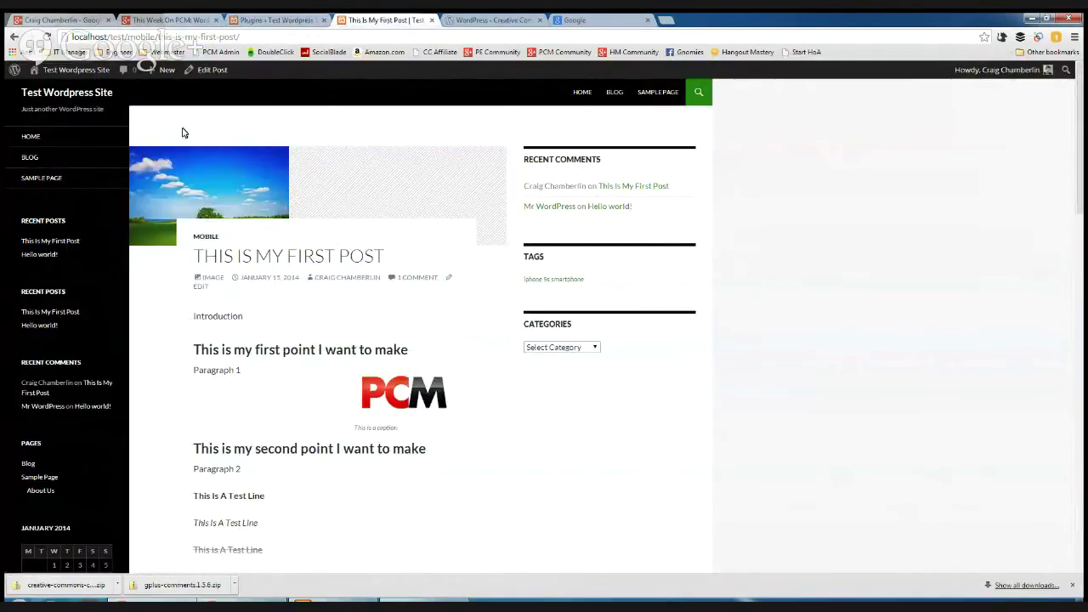
{"action": "left_click", "coordinate": [280, 19]}
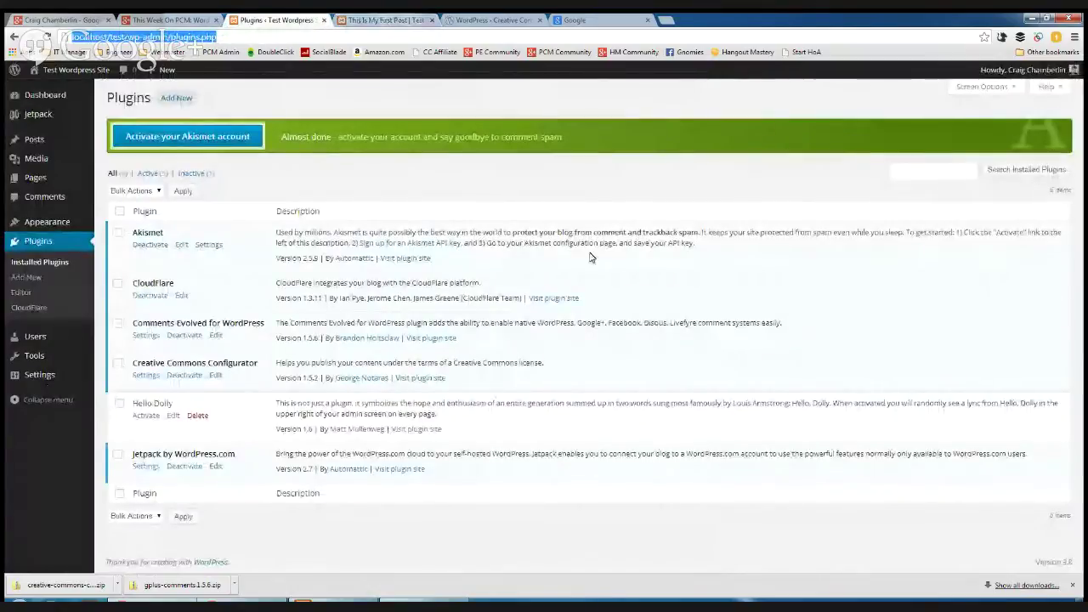
{"action": "left_click", "coordinate": [118, 211]}
{"action": "left_click", "coordinate": [136, 190]}
{"action": "left_click", "coordinate": [127, 218]}
{"action": "left_click", "coordinate": [183, 190]}
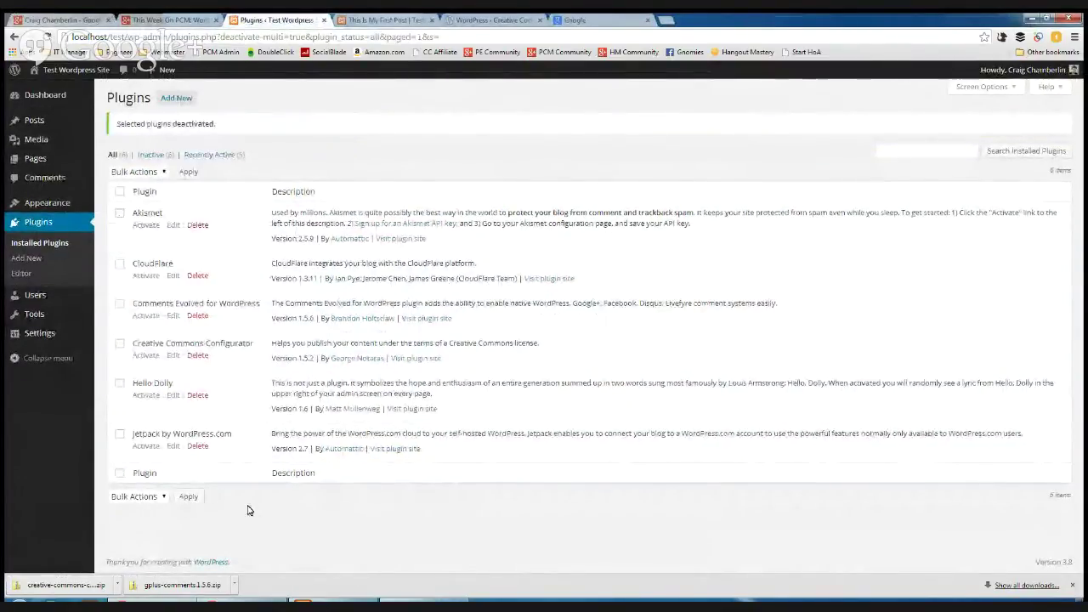
{"action": "left_click", "coordinate": [385, 17]}
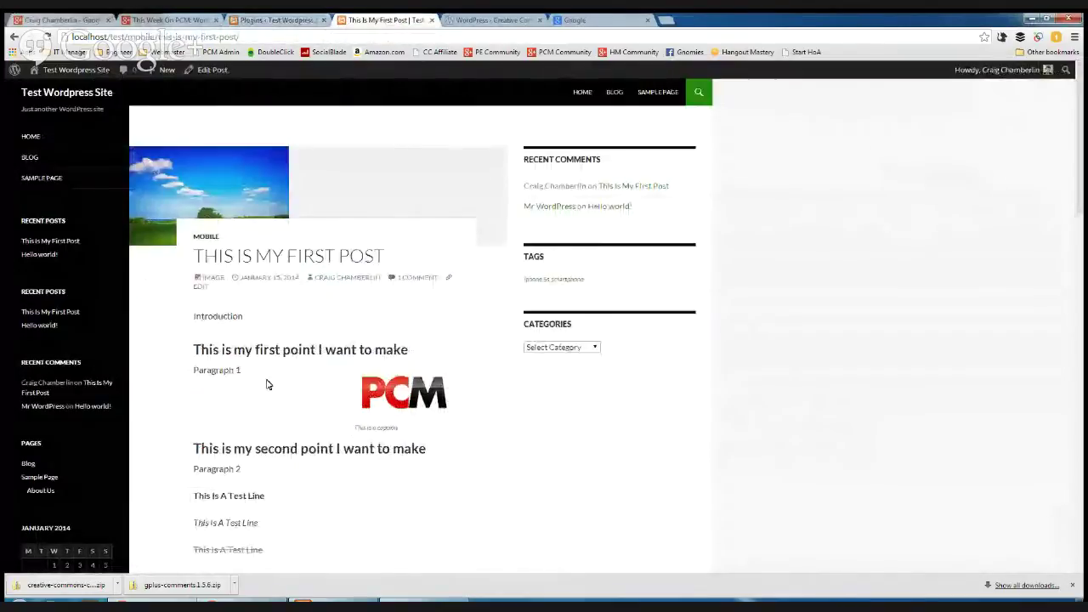
- Check "This Is My First Post" with the plugins deactivated, and look over the full plugin list on the Plugins page
{"action": "right_click", "coordinate": [184, 315]}
{"action": "key", "text": "Escape"}
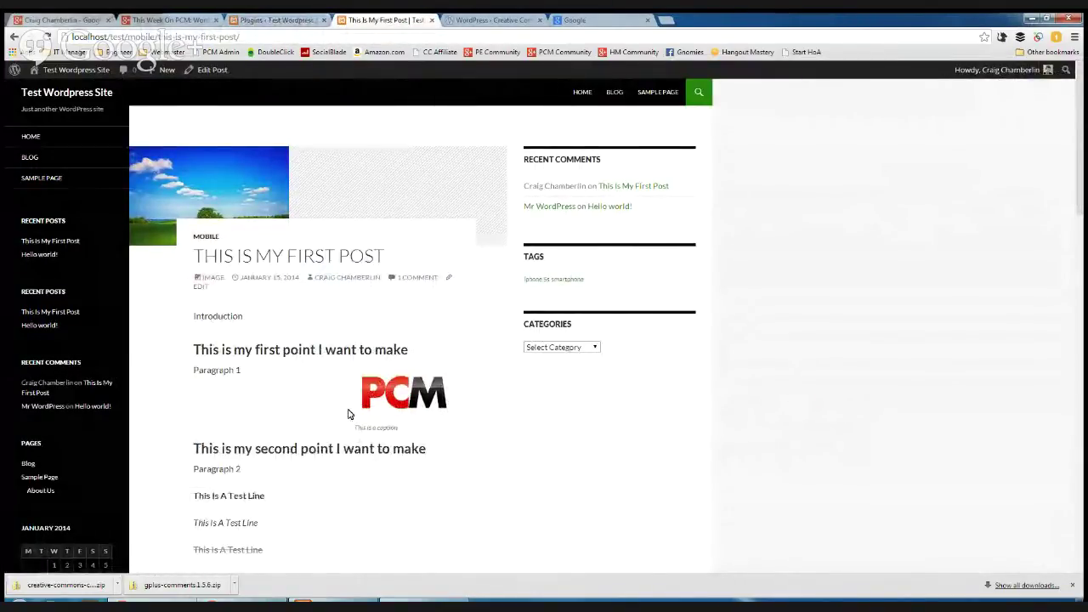
{"action": "left_click", "coordinate": [242, 19]}
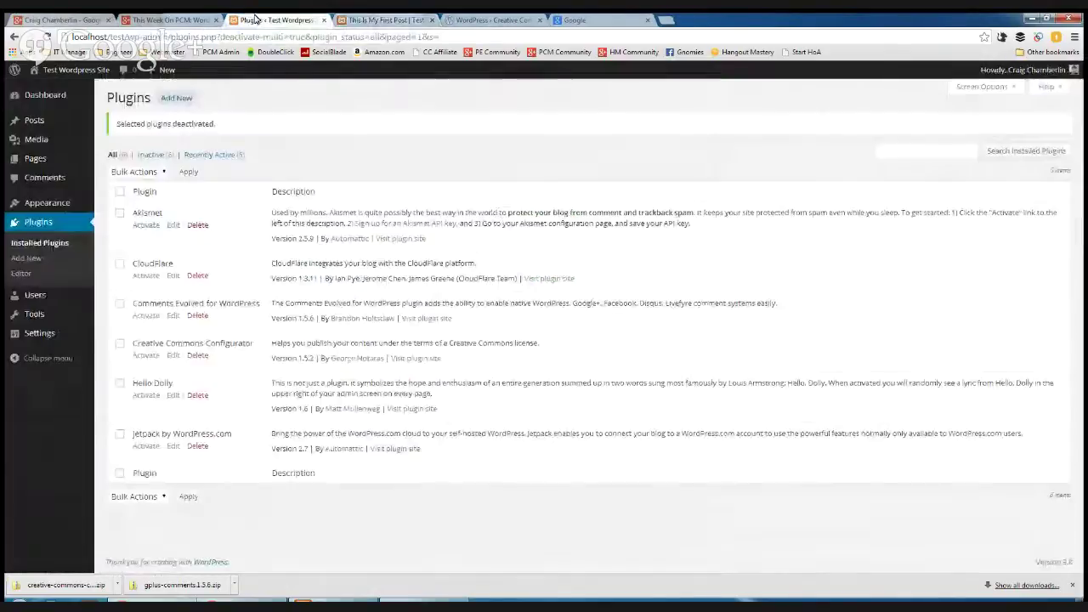
{"action": "left_click_drag", "start_coordinate": [280, 545], "coordinate": [128, 119]}
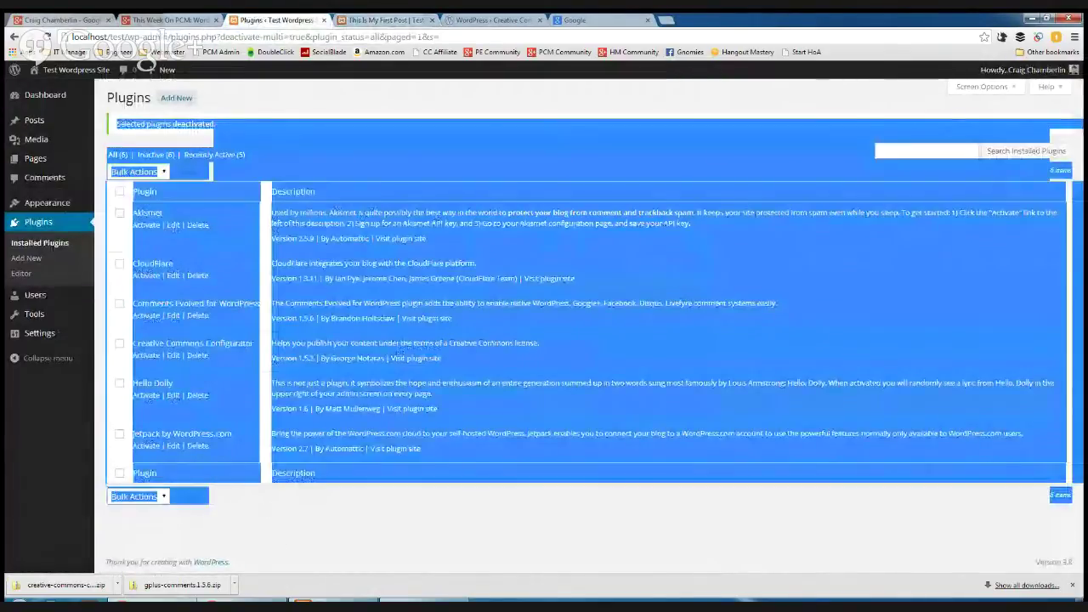
{"action": "left_click", "coordinate": [395, 555]}
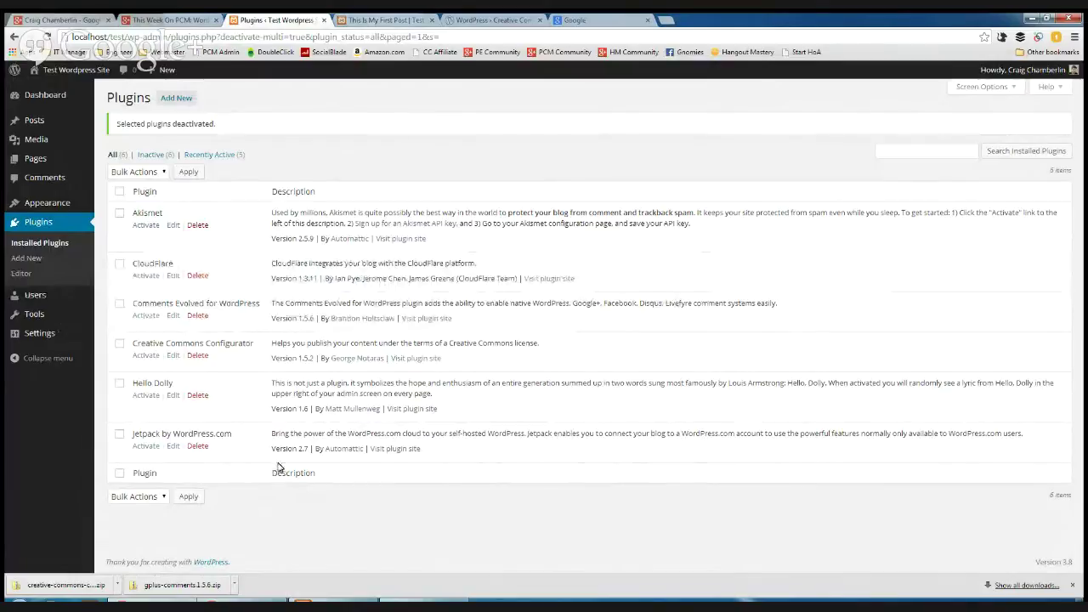
- Activate the Akismet plugin as the only active one and check "This Is My First Post" again
{"action": "left_click", "coordinate": [142, 226]}
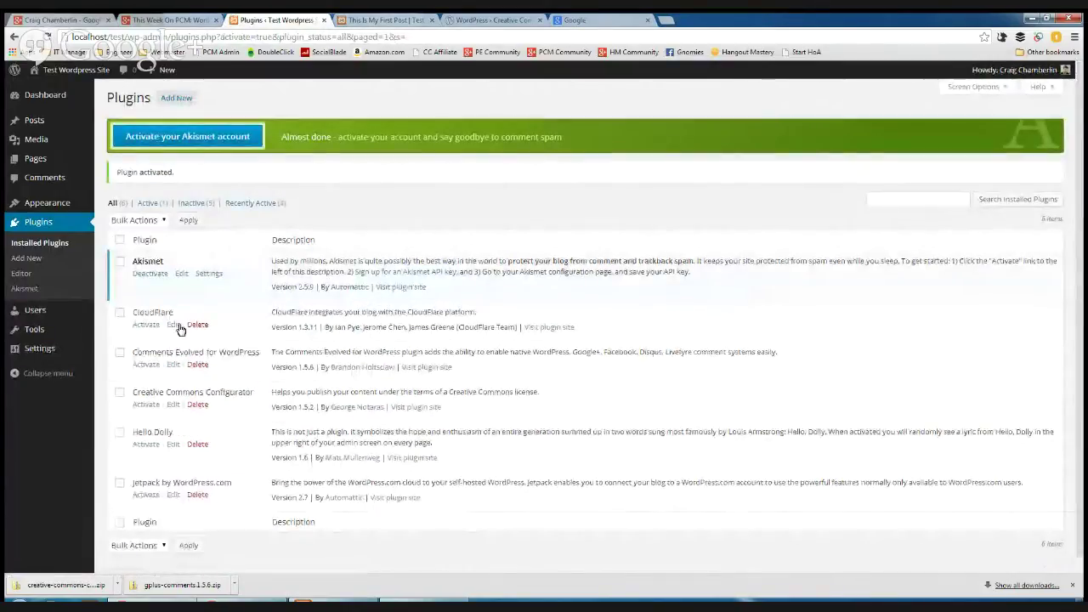
{"action": "left_click", "coordinate": [143, 327]}
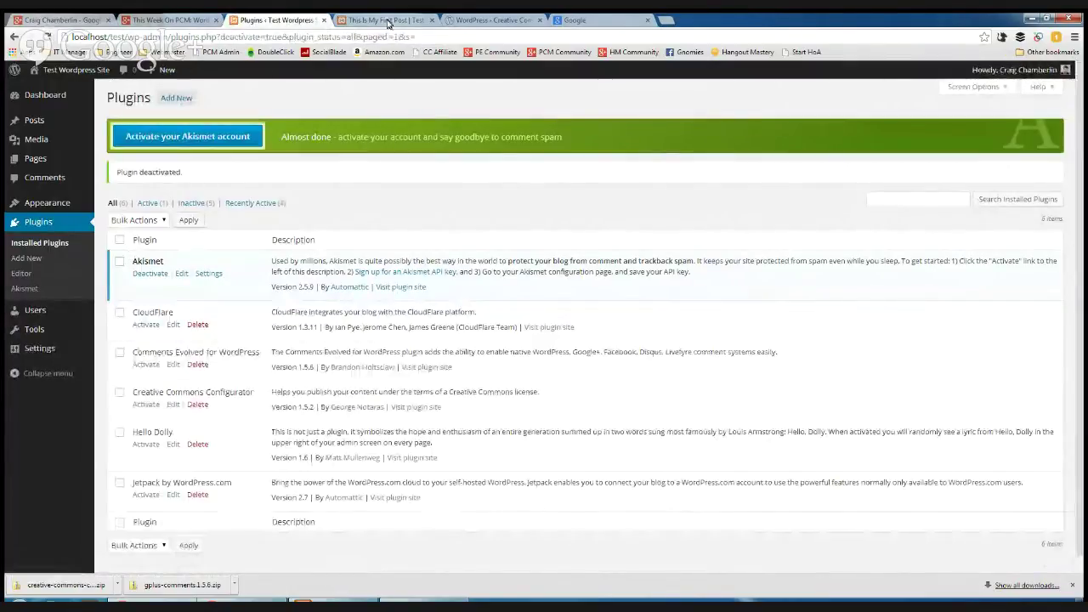
{"action": "left_click", "coordinate": [387, 20]}
{"action": "right_click", "coordinate": [114, 313]}
{"action": "left_click", "coordinate": [141, 349]}
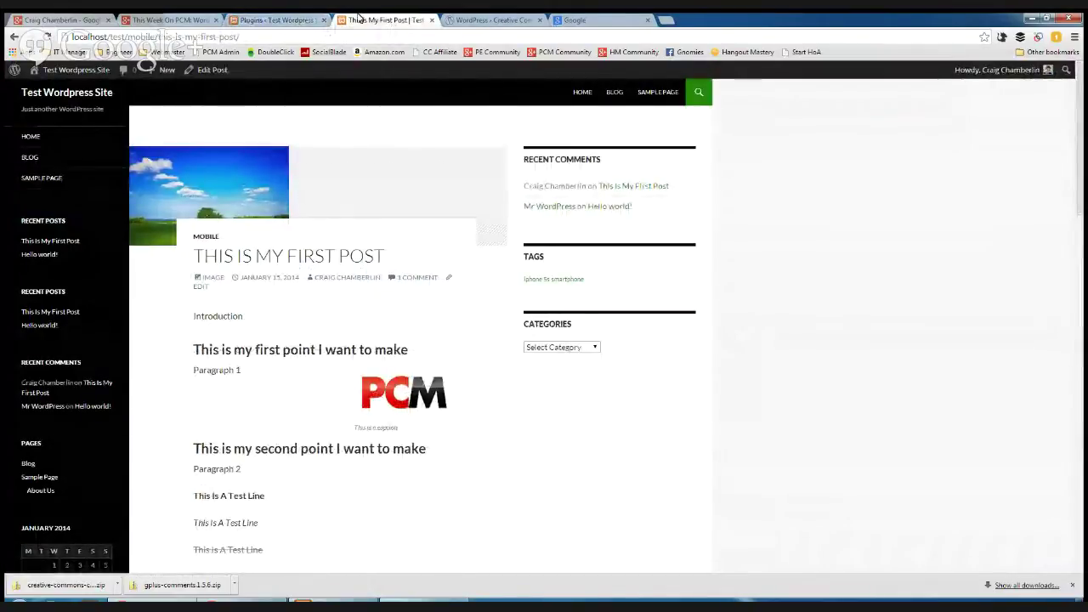
- Activate the CloudFlare plugin and reopen "This Is My First Post" to check how it behaves
{"action": "left_click", "coordinate": [284, 20]}
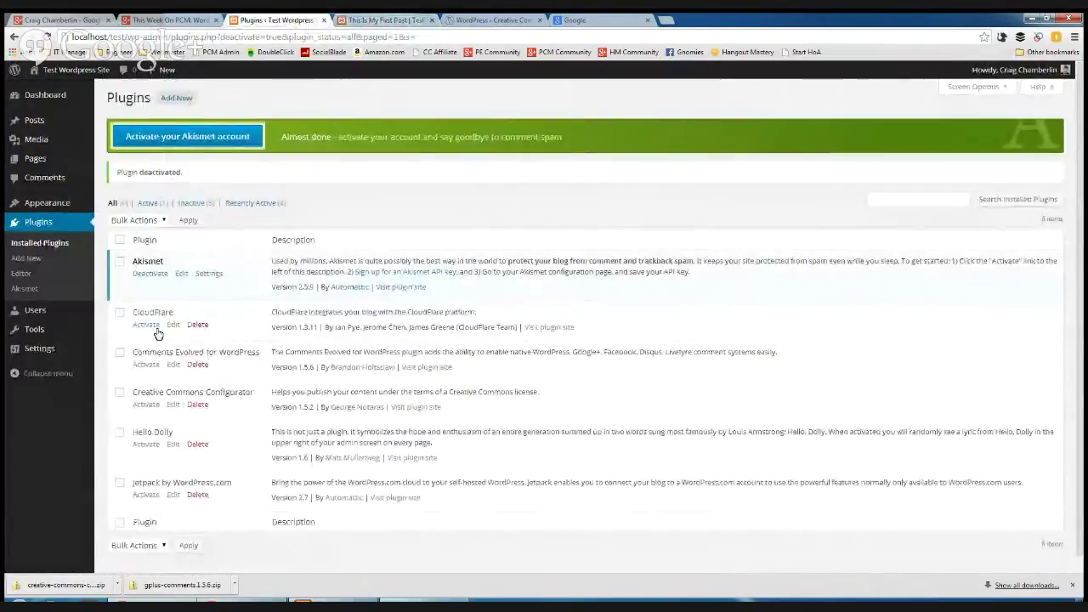
{"action": "left_click", "coordinate": [151, 328]}
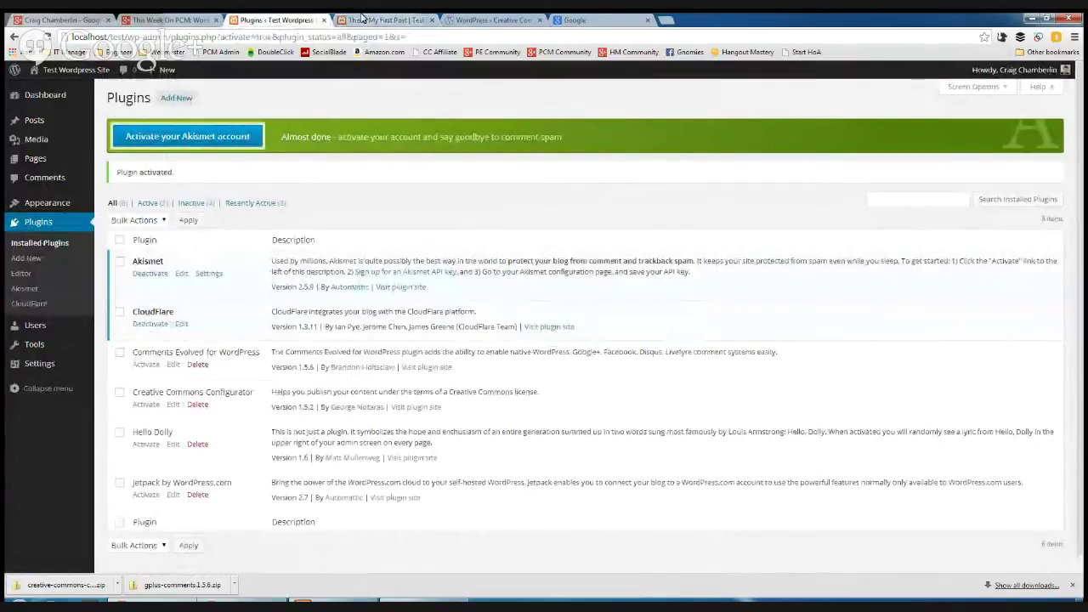
{"action": "key", "text": "ctrl+Tab"}
{"action": "left_click", "coordinate": [70, 311]}
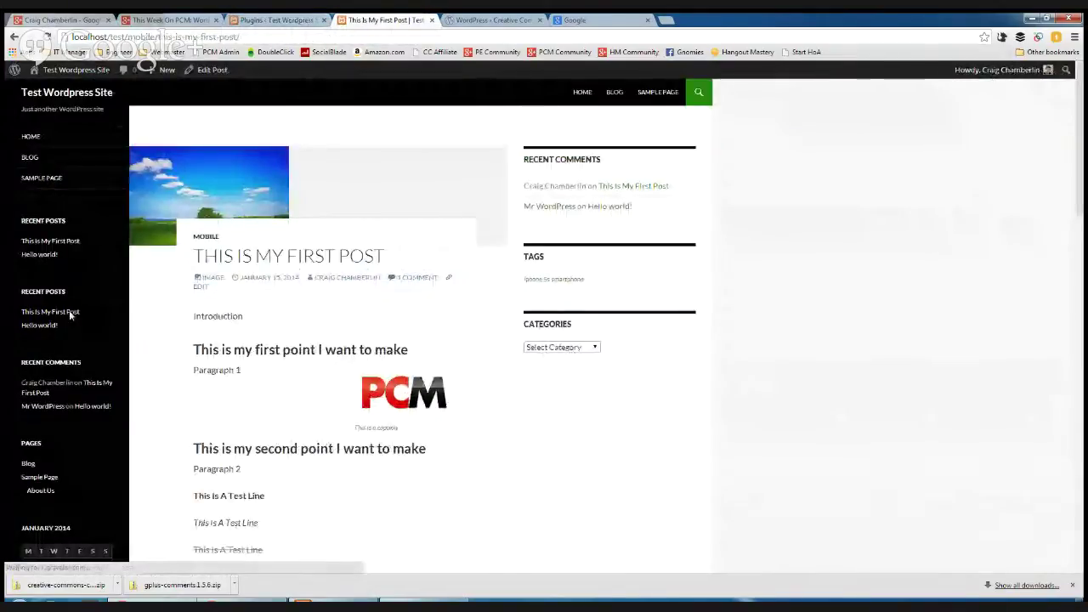
- Activate the Comments Evolved for WordPress plugin, check "This Is My First Post", and return to the Plugins page
{"action": "left_click", "coordinate": [274, 21]}
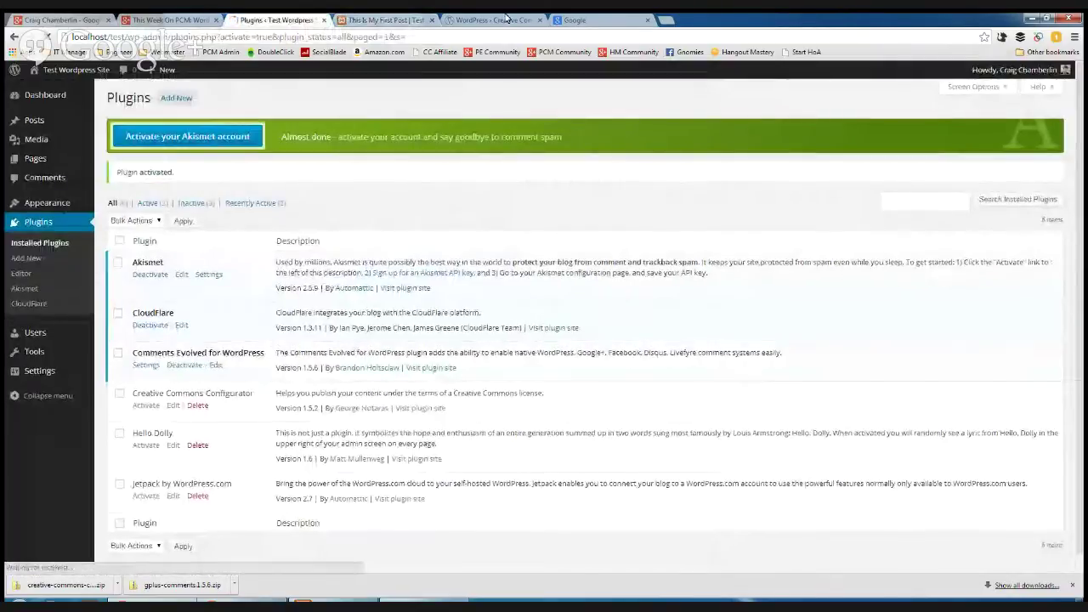
{"action": "left_click", "coordinate": [381, 20]}
{"action": "left_click", "coordinate": [189, 404]}
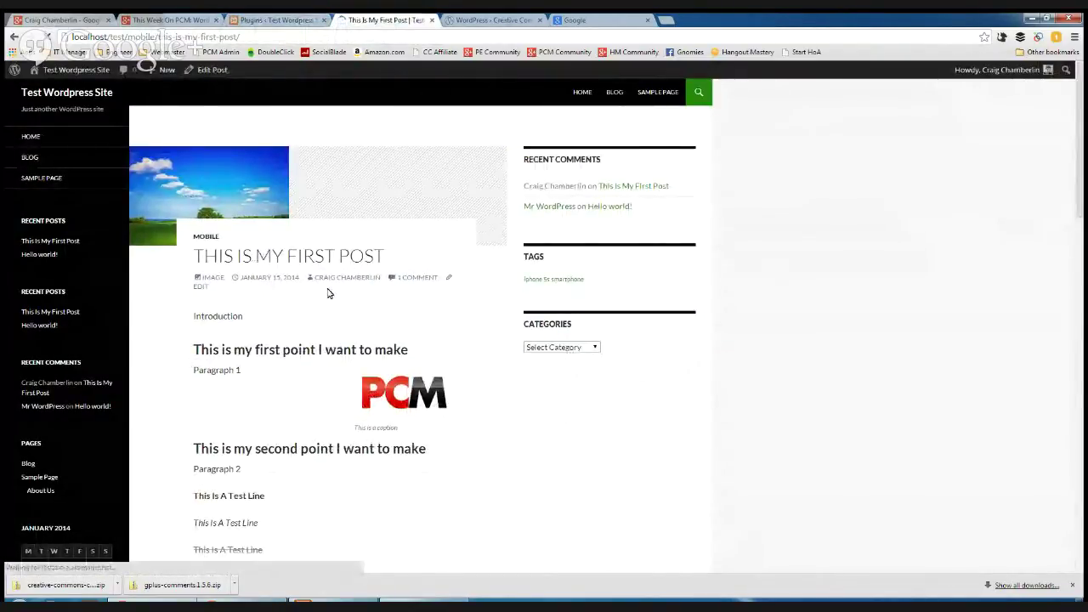
{"action": "key", "text": "ctrl+shift+Tab"}
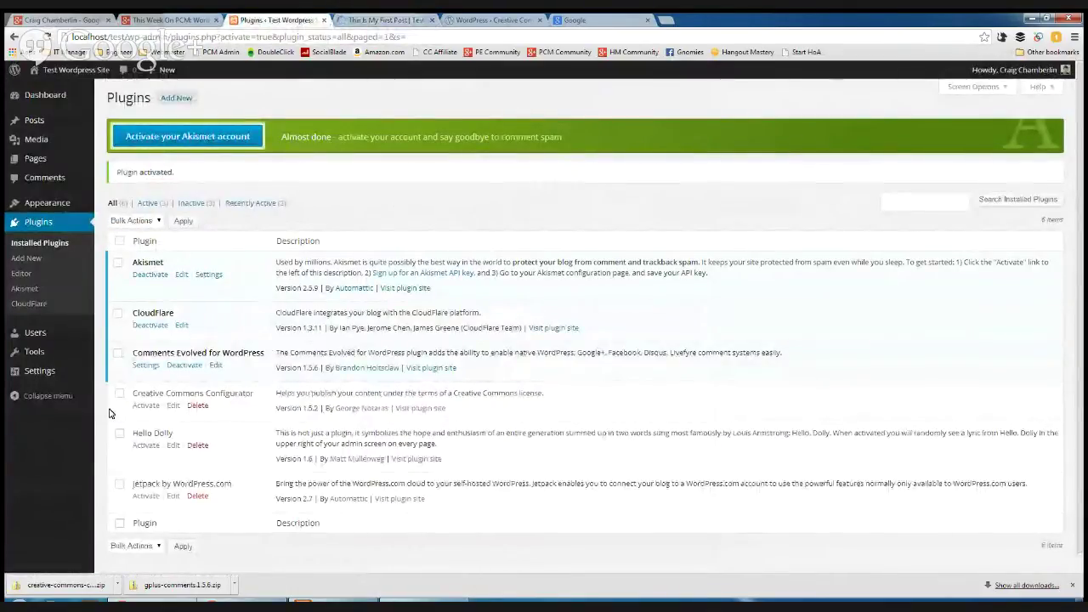
- Review the Comments Evolved and Creative Commons Configurator entries, filter the list to inactive plugins, and show all plugins again
{"action": "left_click_drag", "start_coordinate": [213, 406], "coordinate": [111, 380]}
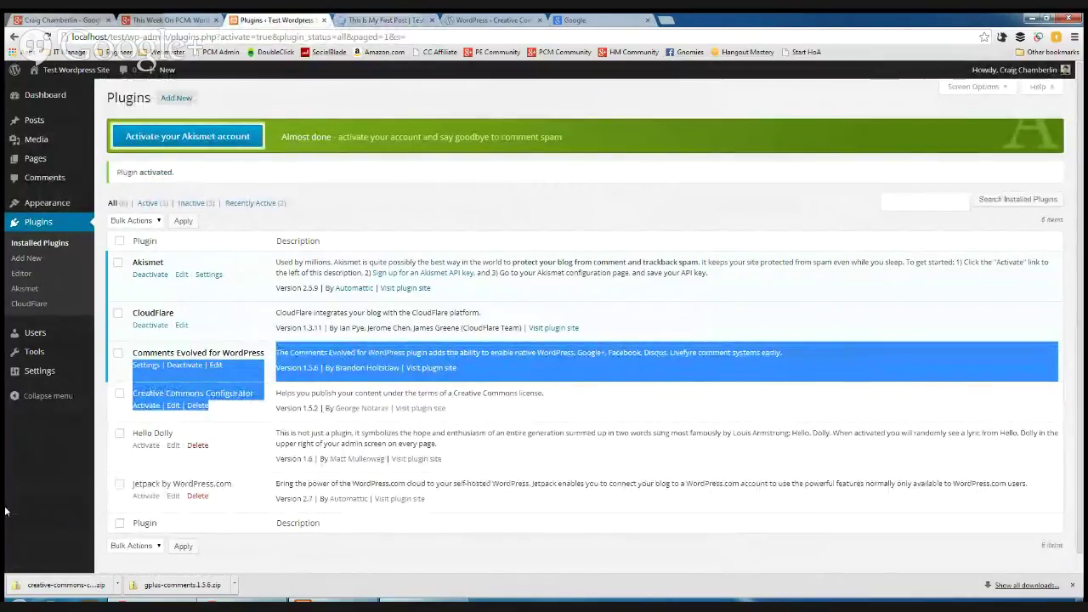
{"action": "left_click", "coordinate": [230, 416]}
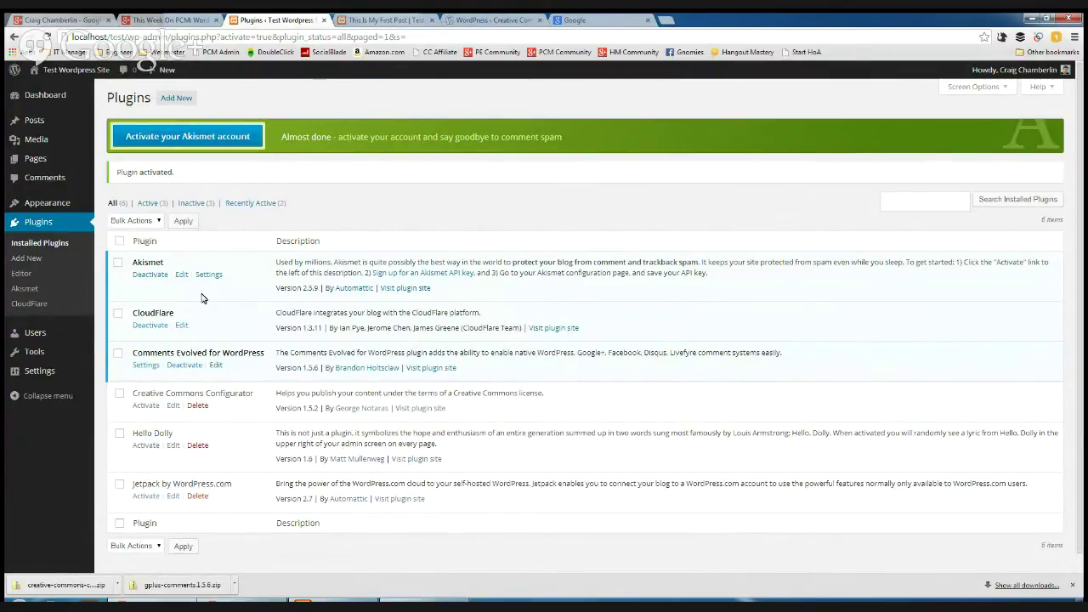
{"action": "left_click", "coordinate": [120, 241]}
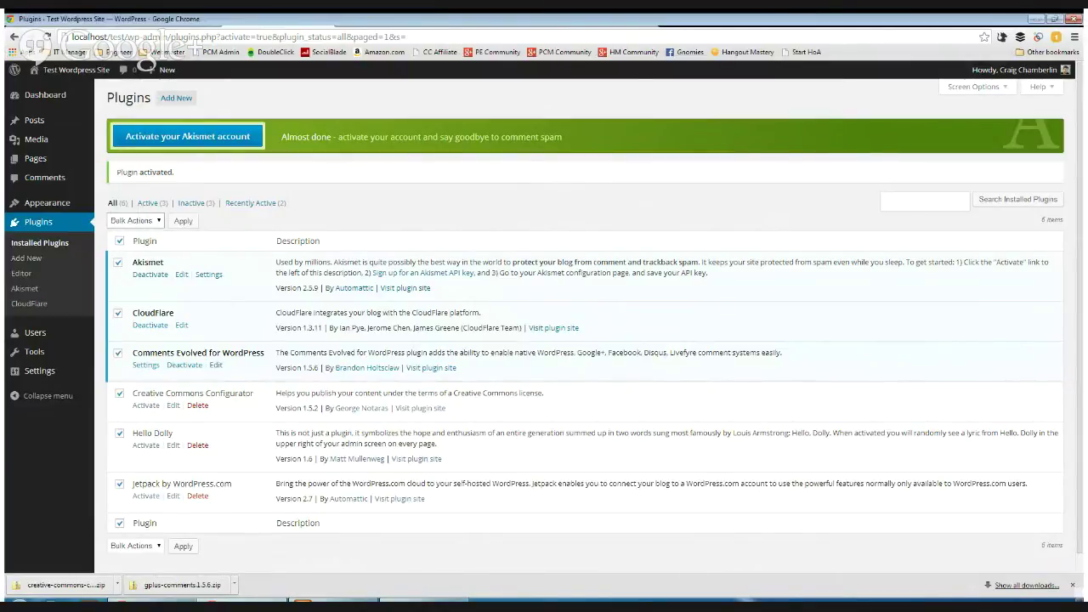
{"action": "left_click", "coordinate": [202, 206]}
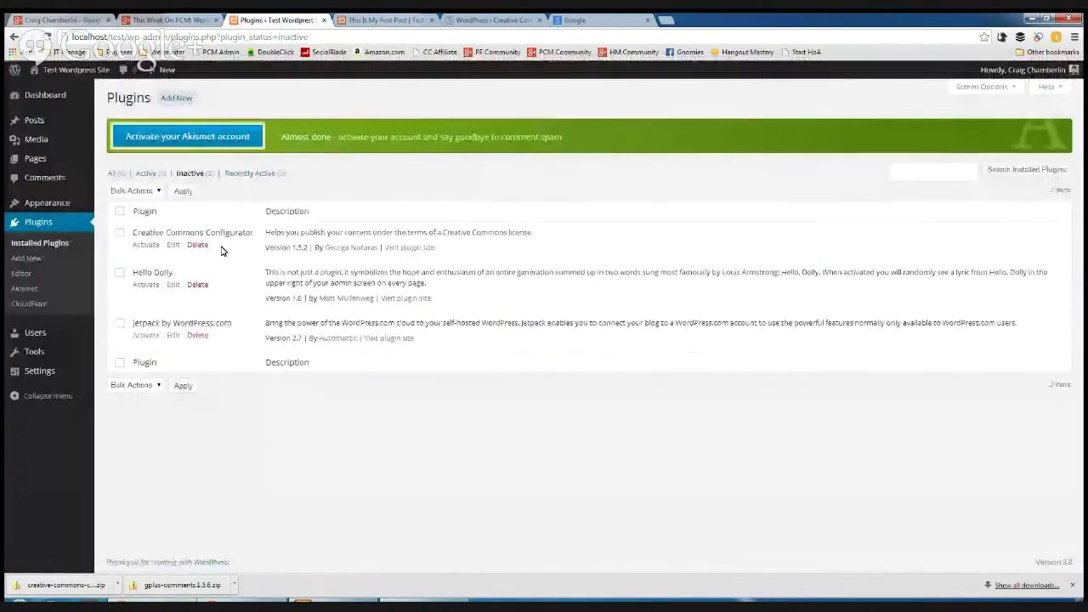
{"action": "left_click", "coordinate": [113, 172]}
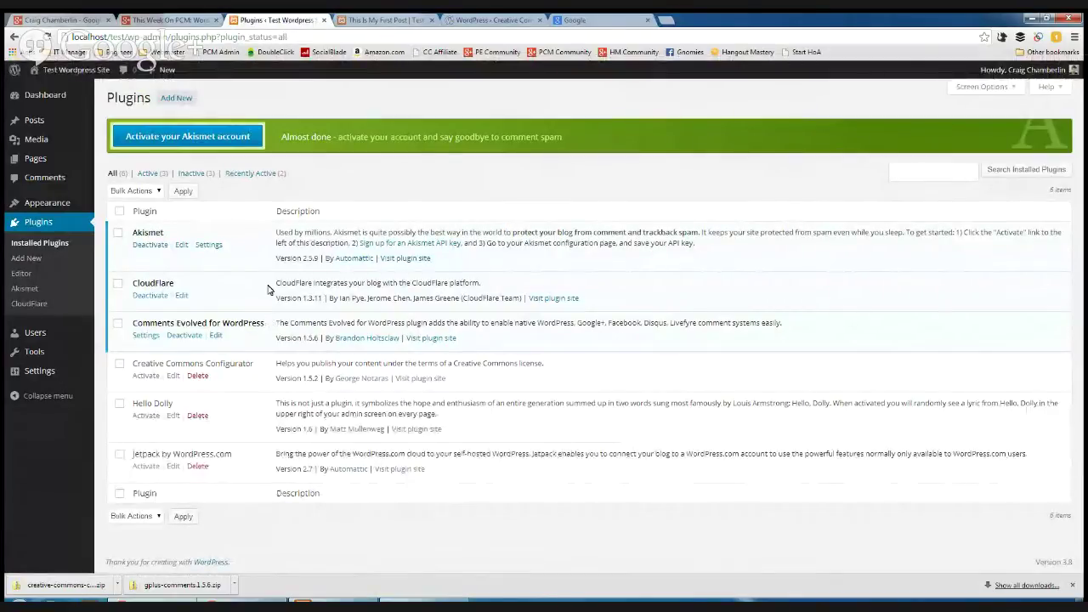
{"action": "mouse_move", "coordinate": [36, 372]}
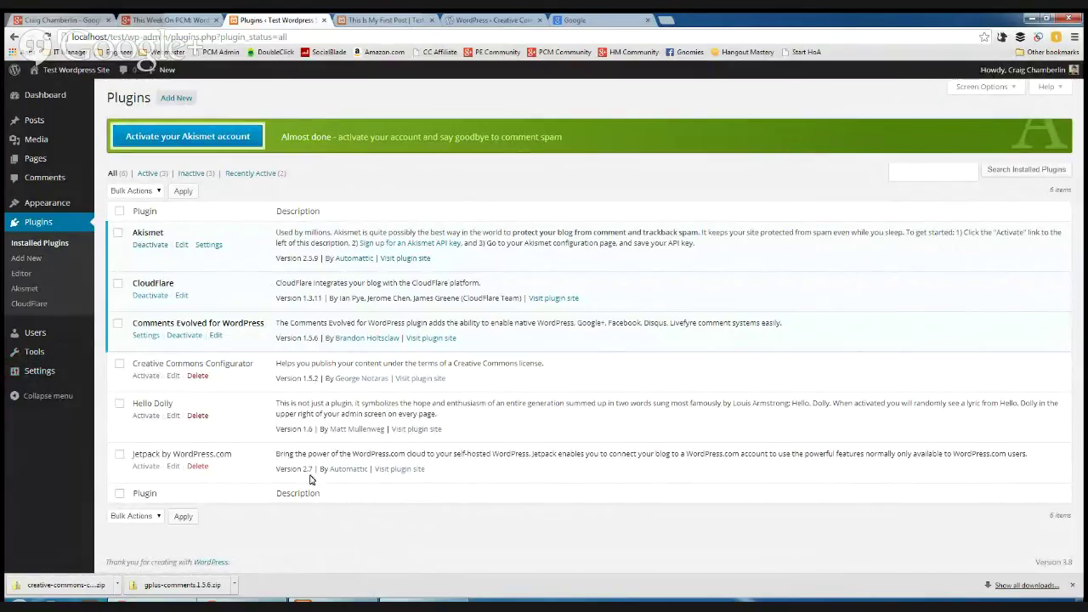
{"action": "mouse_move", "coordinate": [100, 69]}
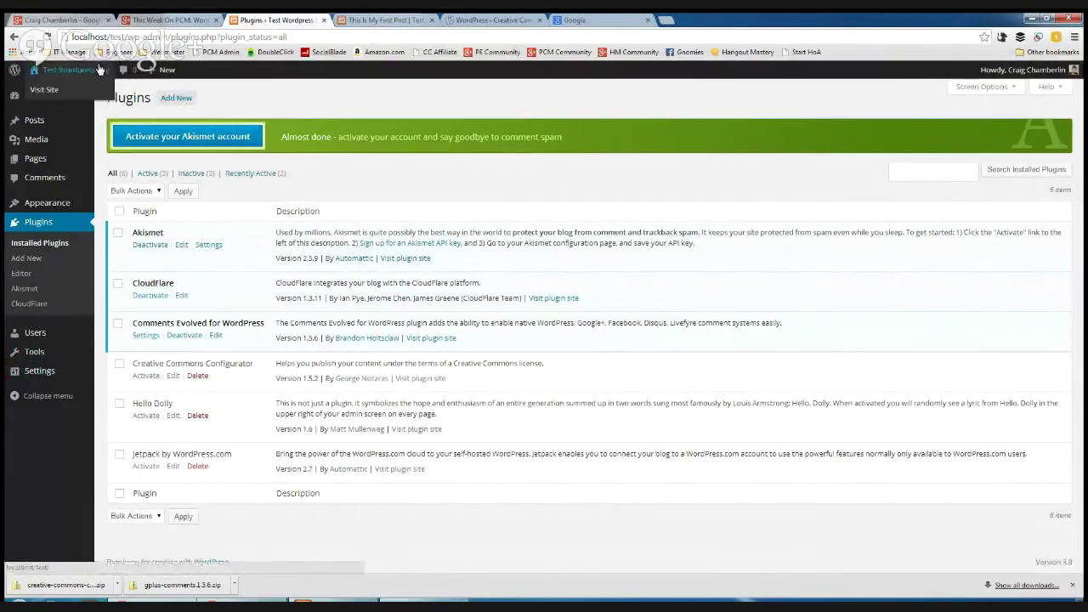
{"action": "left_click", "coordinate": [365, 20]}
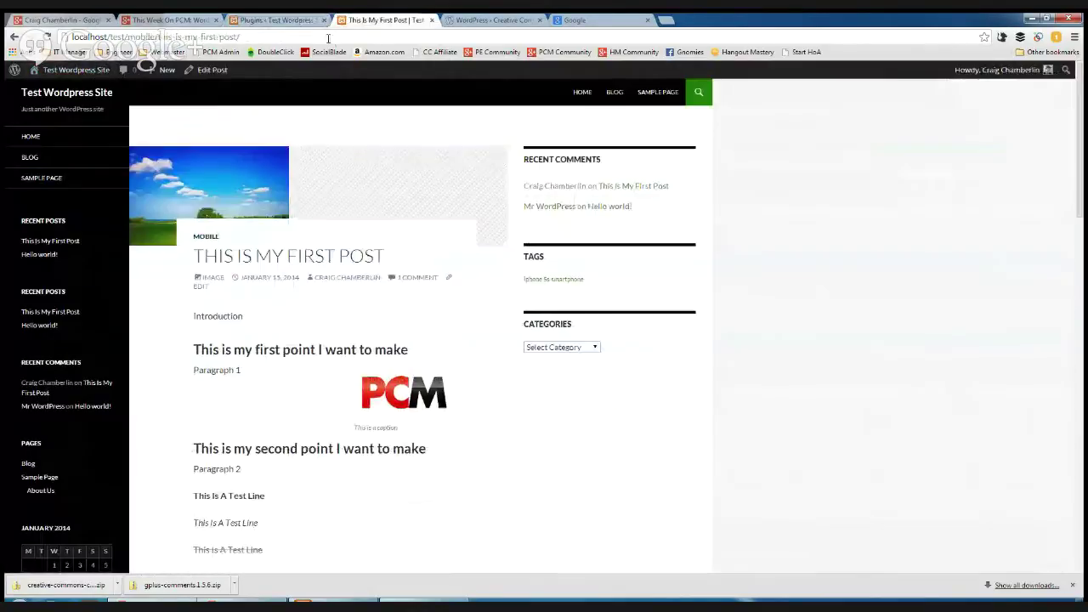
{"action": "type", "text": "loads.in"}
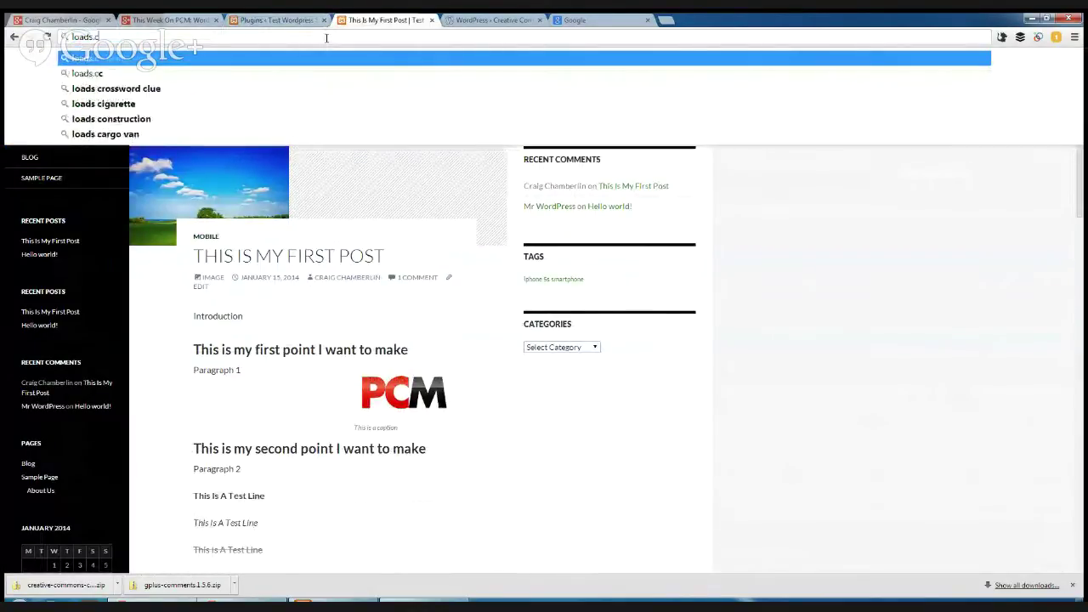
{"action": "key", "text": "Return"}
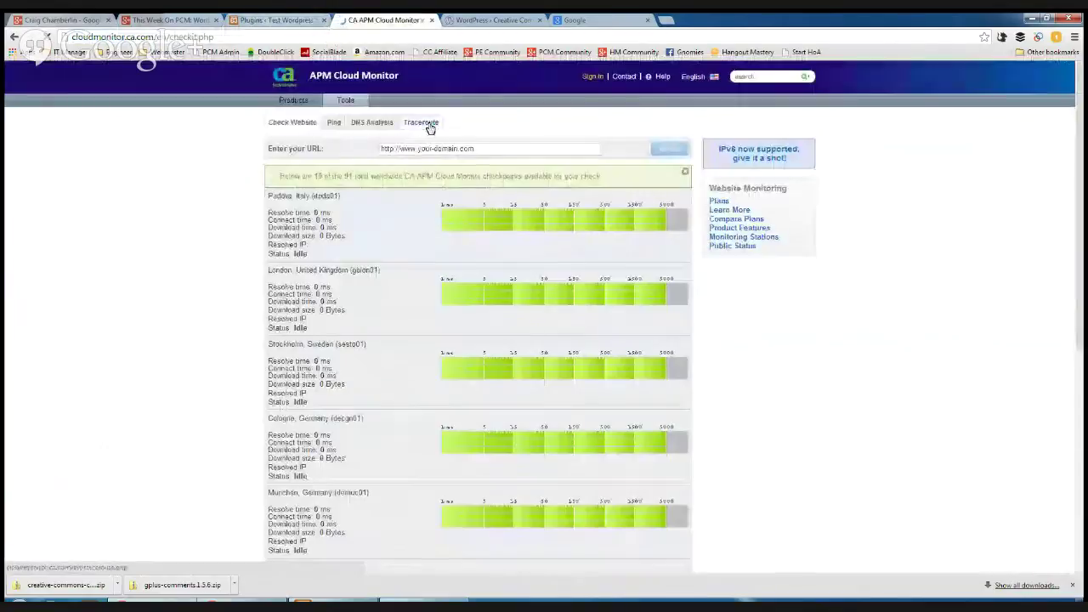
{"action": "left_click", "coordinate": [449, 149]}
{"action": "type", "text": "w"}
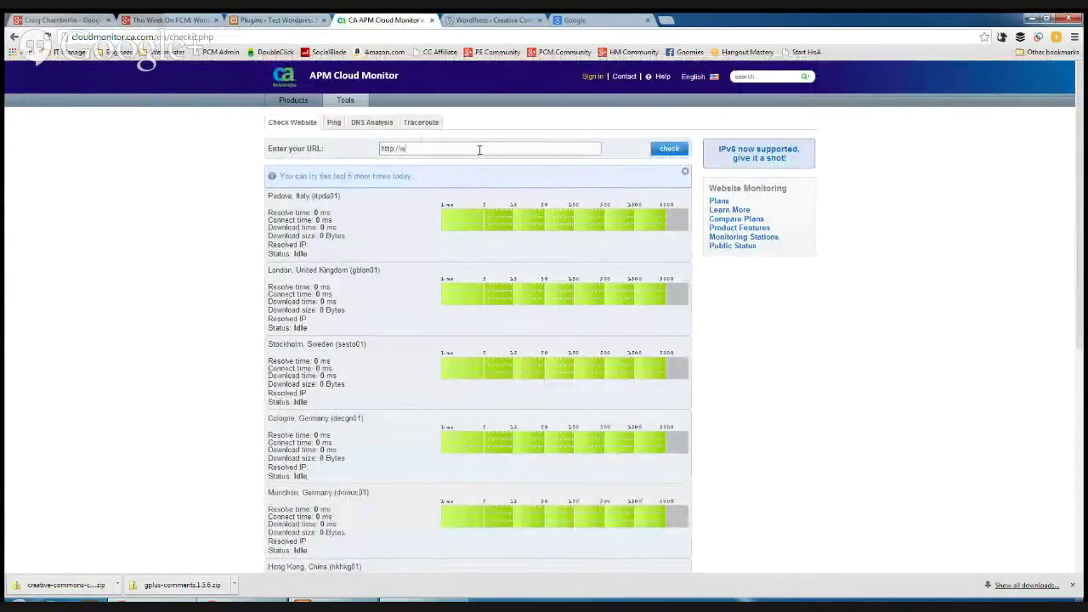
{"action": "type", "text": "ww.pcmtechhelp.com"}
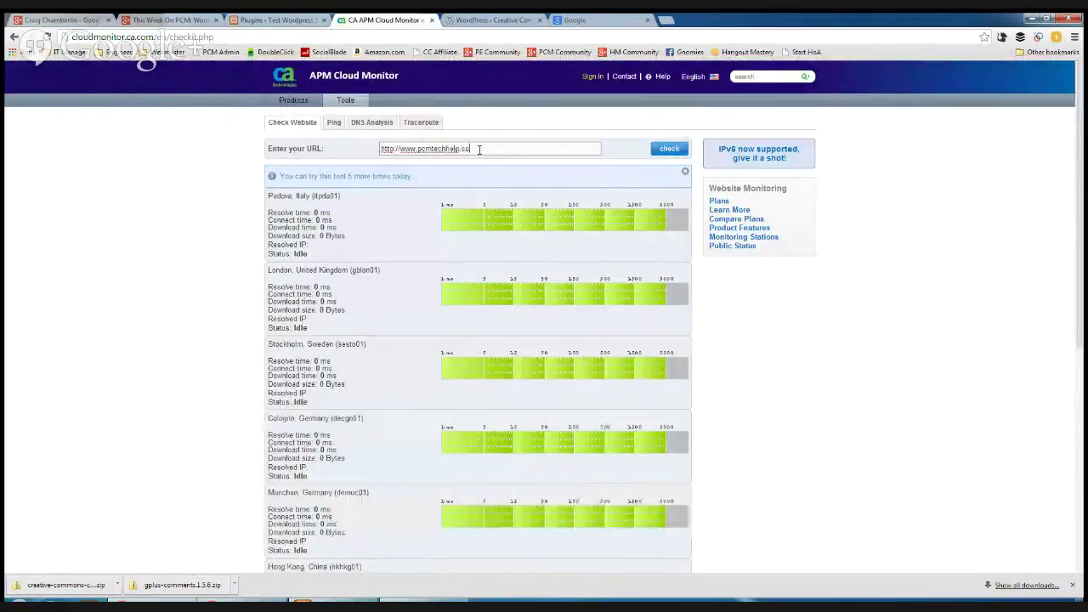
{"action": "left_click", "coordinate": [669, 149]}
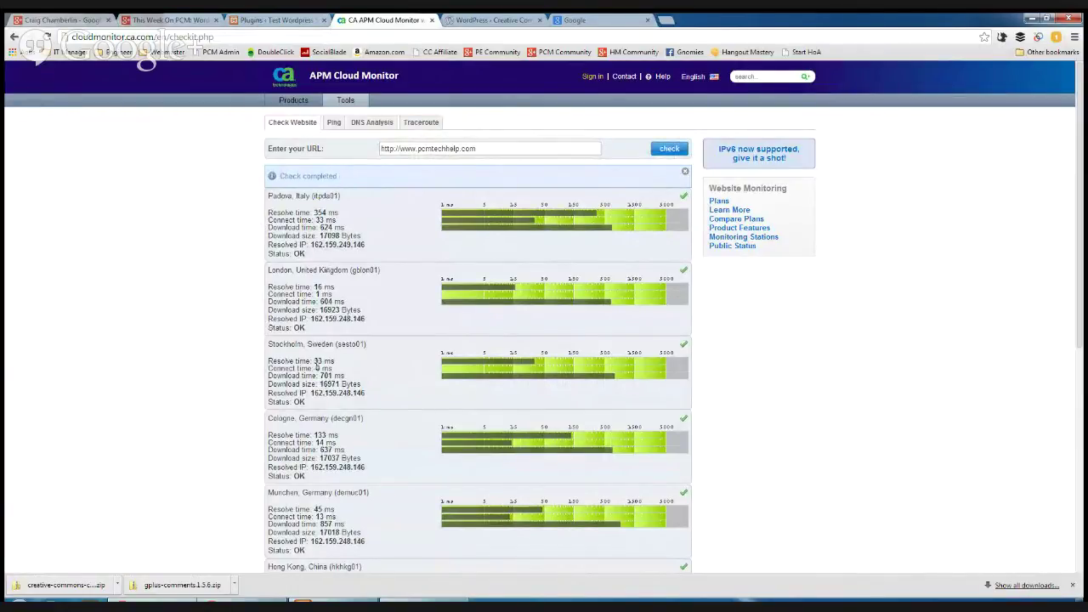
{"action": "scroll", "coordinate": [252, 402], "scroll_direction": "down", "scroll_amount": 5}
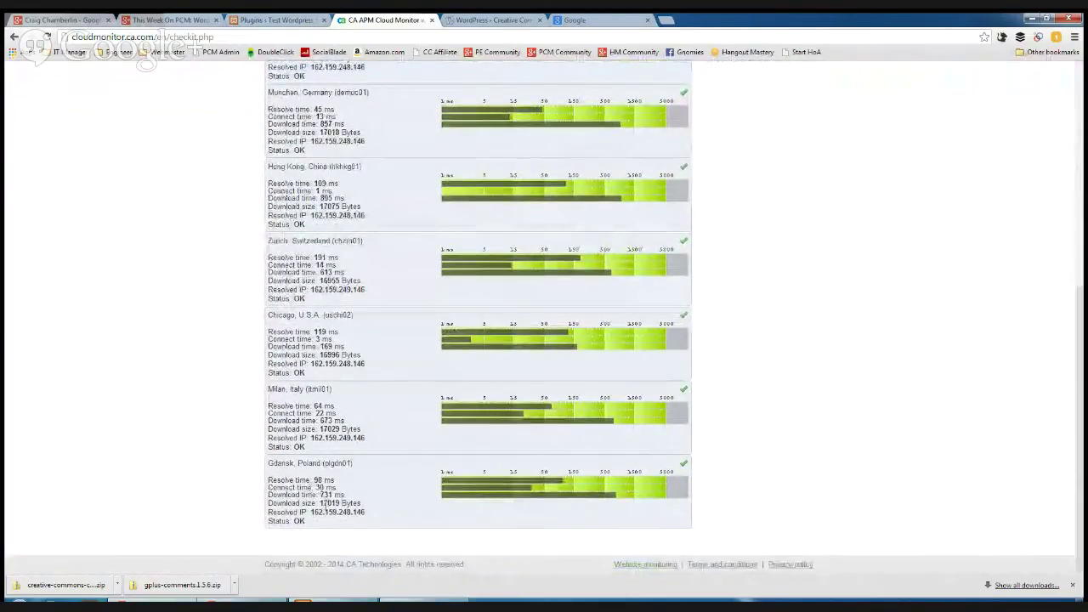
{"action": "scroll", "coordinate": [390, 519], "scroll_direction": "up", "scroll_amount": 5}
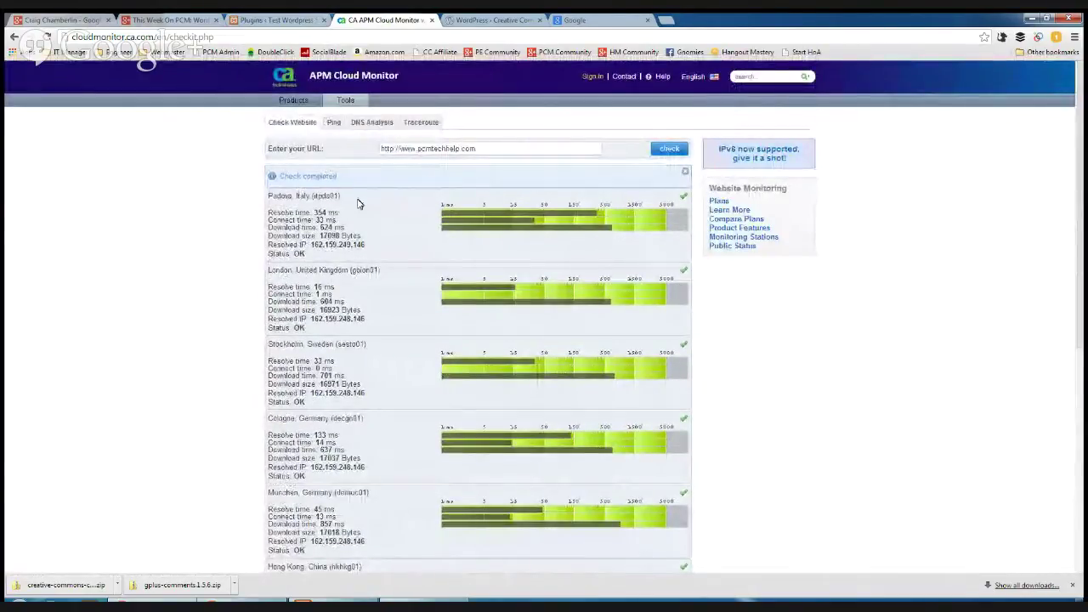
{"action": "left_click_drag", "start_coordinate": [346, 228], "coordinate": [320, 228]}
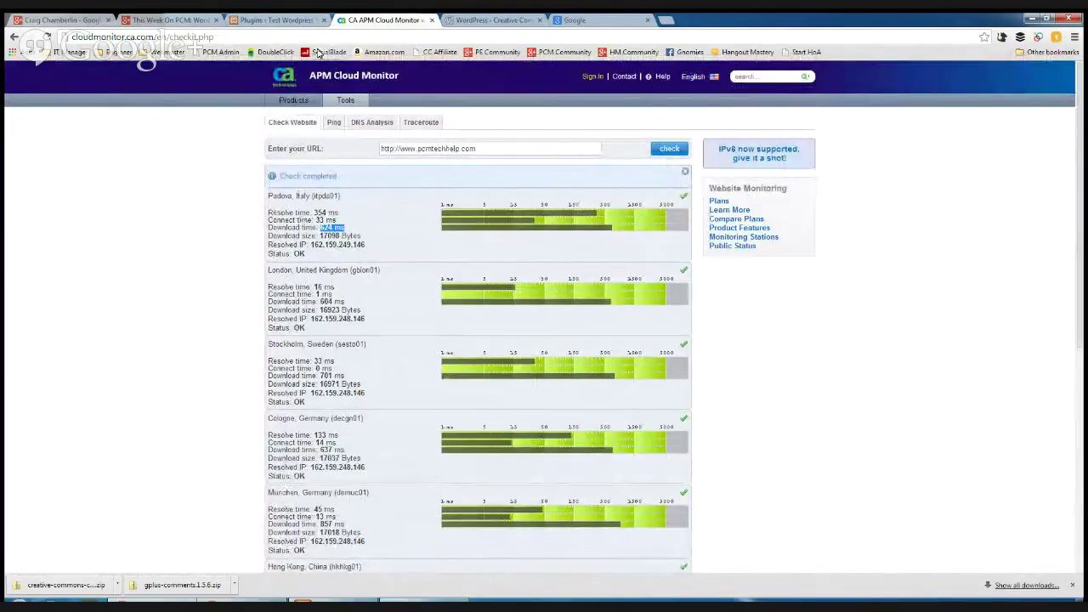
- Search the web for "check webpage load times"
{"action": "left_click", "coordinate": [276, 34]}
{"action": "type", "text": "check webpage"}
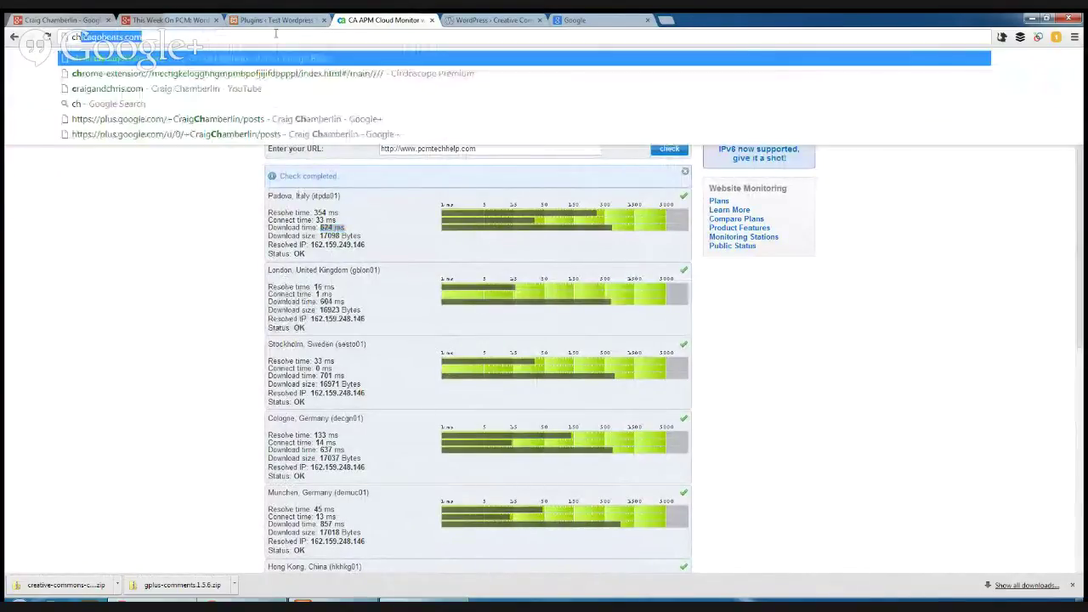
{"action": "key", "text": "BackSpace"}
{"action": "key", "text": "BackSpace"}
{"action": "key", "text": "BackSpace"}
{"action": "key", "text": "BackSpace"}
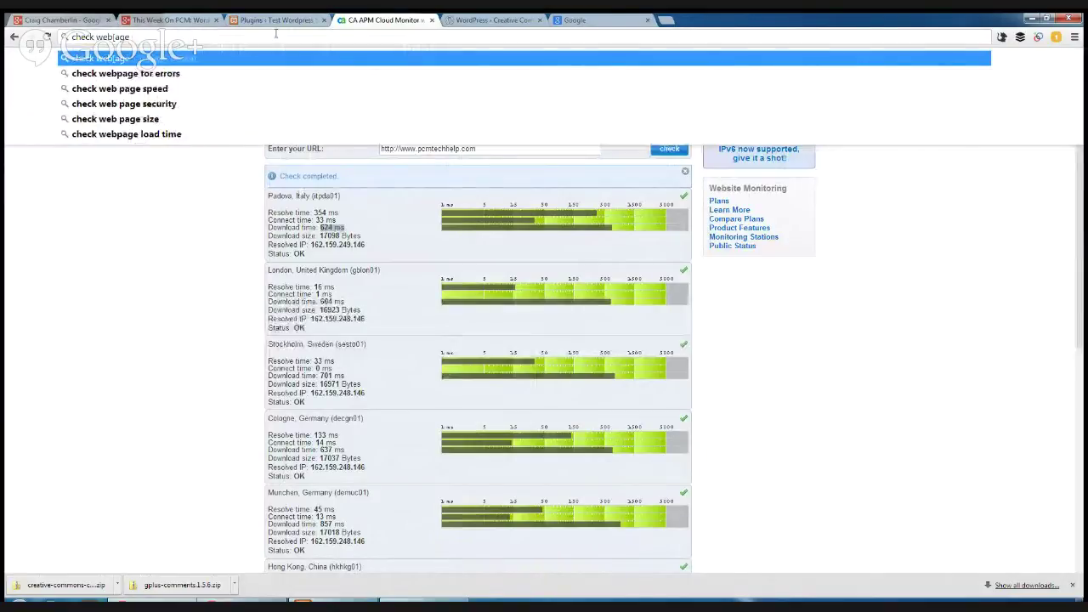
{"action": "type", "text": "s"}
{"action": "key", "text": "BackSpace"}
{"action": "type", "text": "page w"}
{"action": "key", "text": "BackSpace"}
{"action": "type", "text": "load times"}
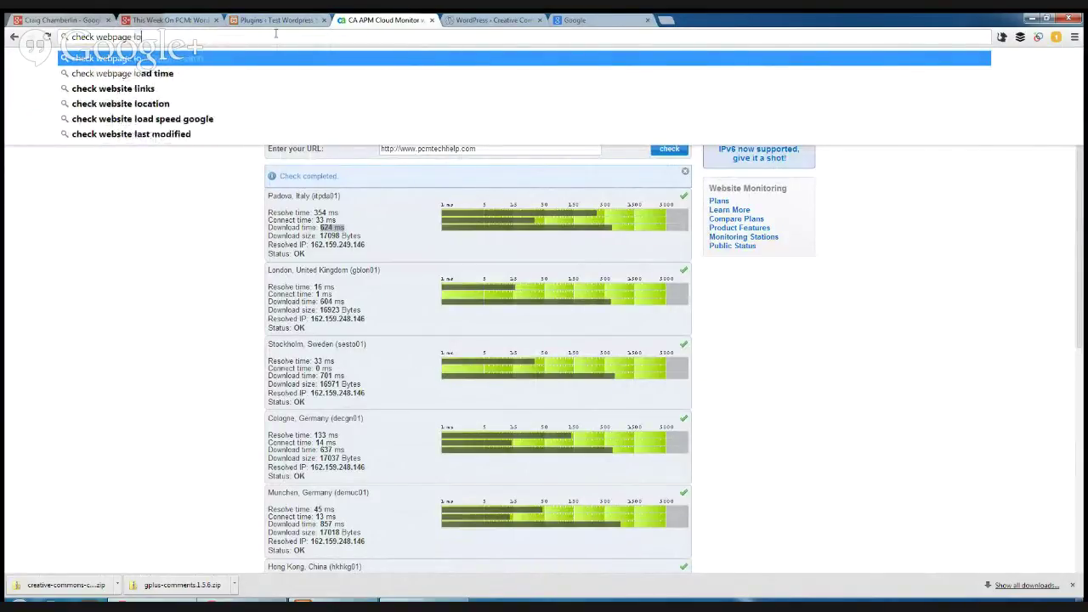
{"action": "key", "text": "Return"}
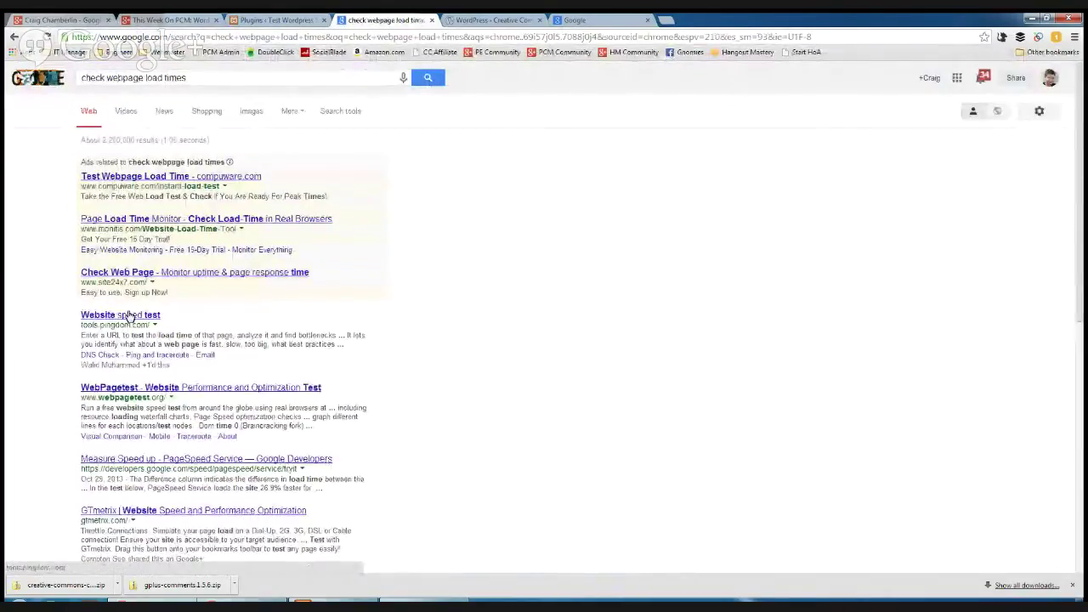
{"action": "left_click", "coordinate": [126, 388]}
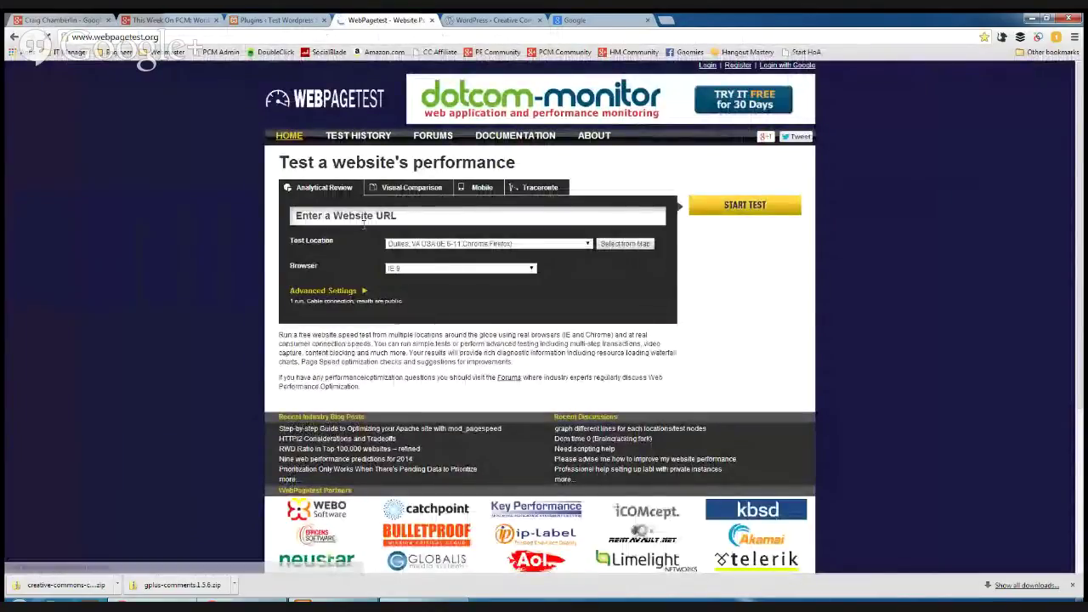
{"action": "left_click", "coordinate": [364, 215]}
{"action": "type", "text": "ht"}
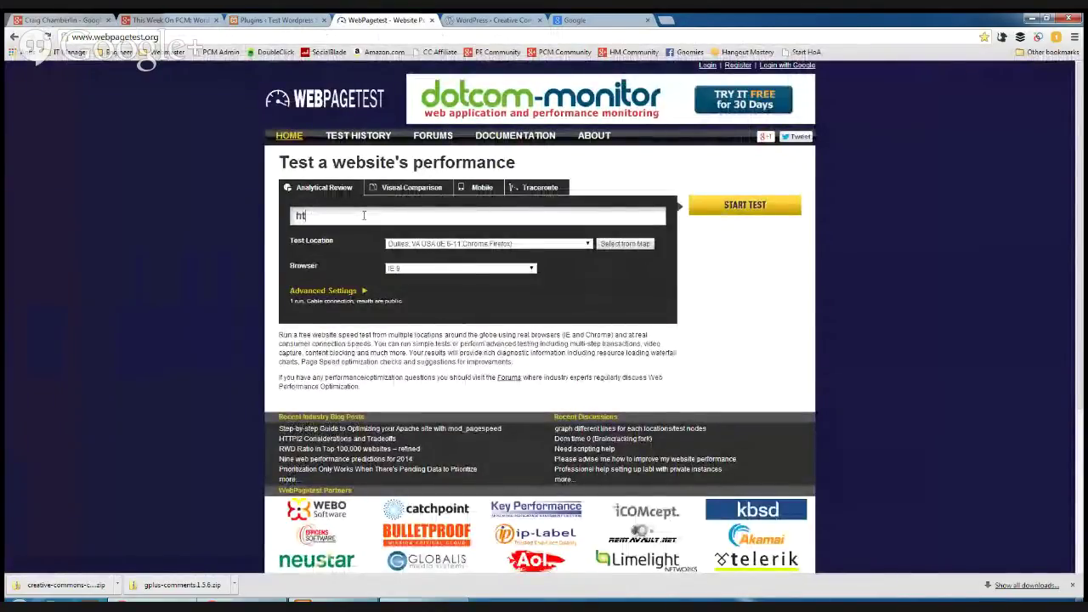
{"action": "type", "text": "tp://www.pcm"}
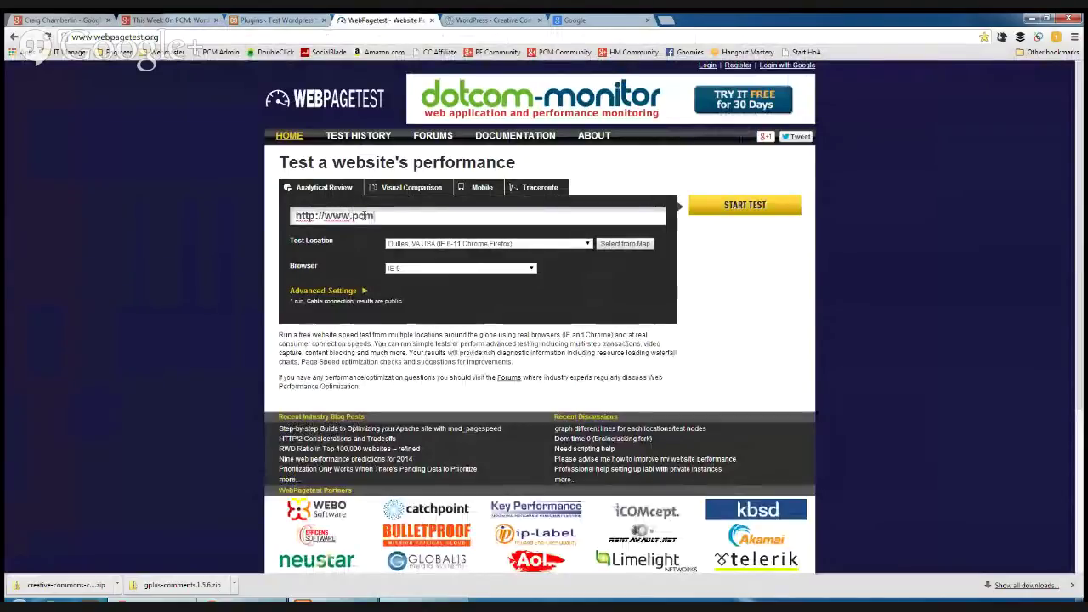
{"action": "type", "text": "techhelp.com"}
- Set the test location to Chicago, IL USA, keep IE 9 as the browser, and start the performance test
{"action": "key", "text": "alt+Tab"}
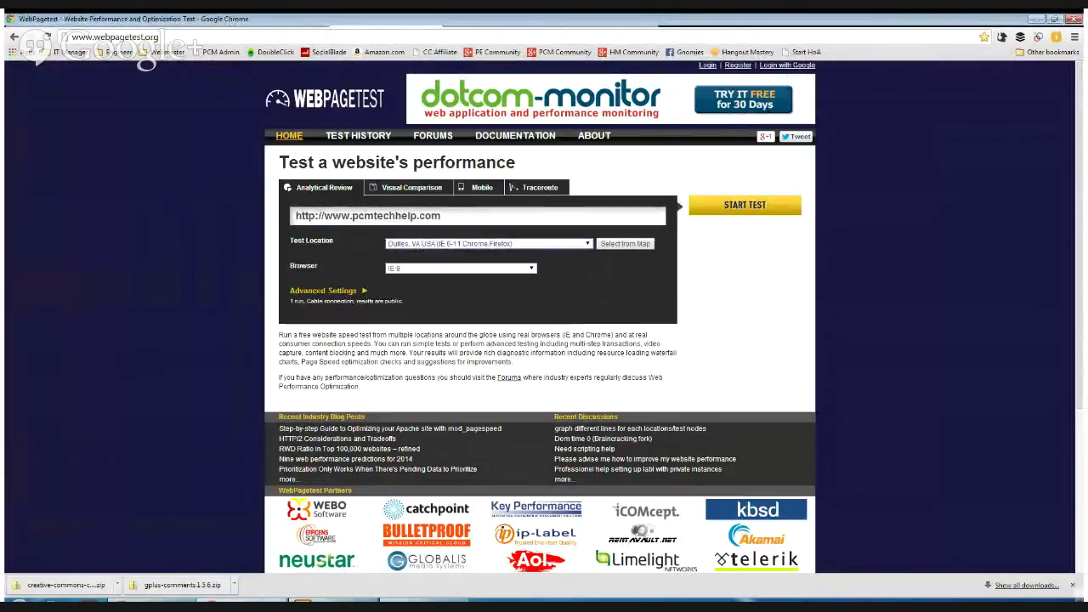
{"action": "left_click", "coordinate": [491, 250]}
{"action": "key", "text": "alt+Tab"}
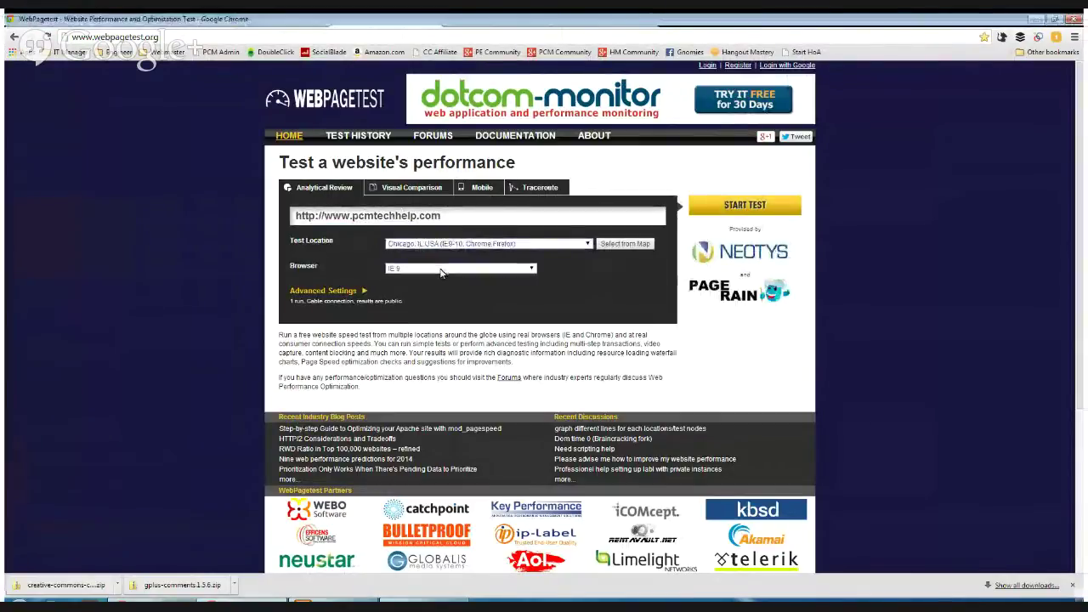
{"action": "left_click", "coordinate": [408, 306]}
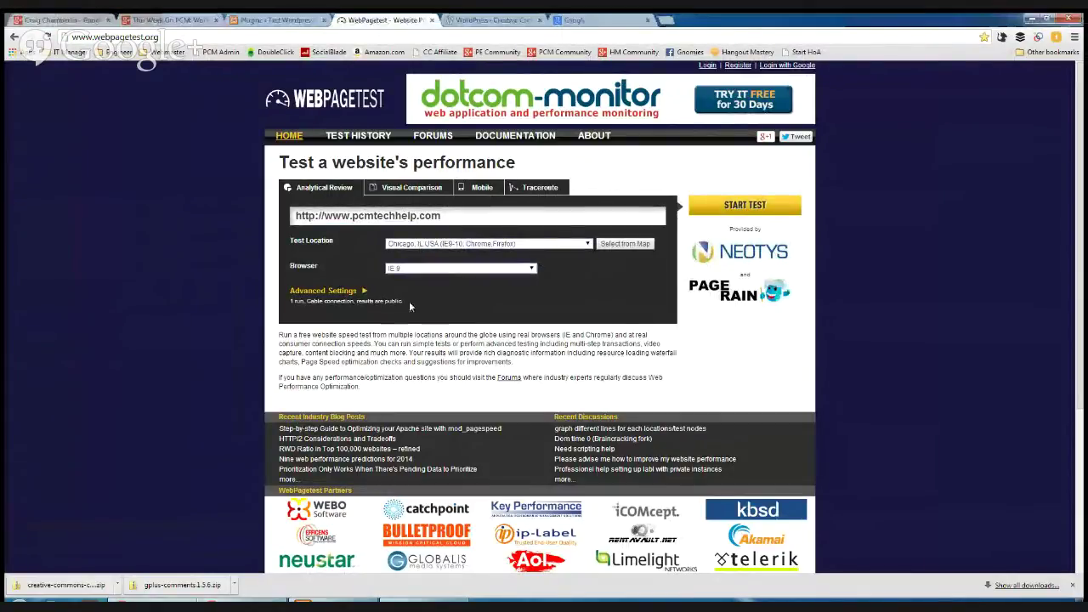
{"action": "left_click", "coordinate": [624, 243]}
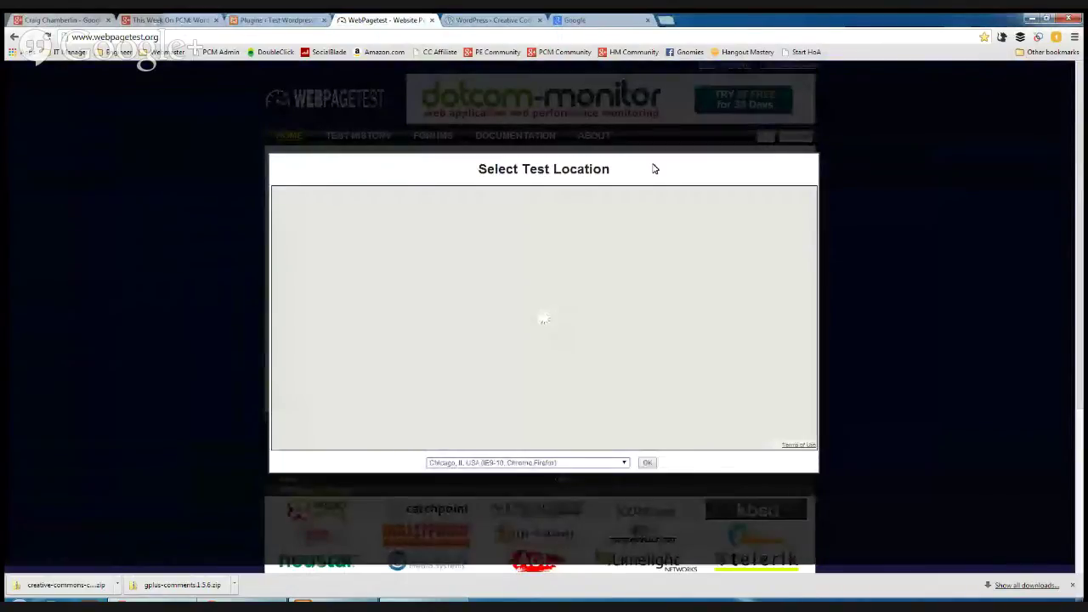
{"action": "key", "text": "Escape"}
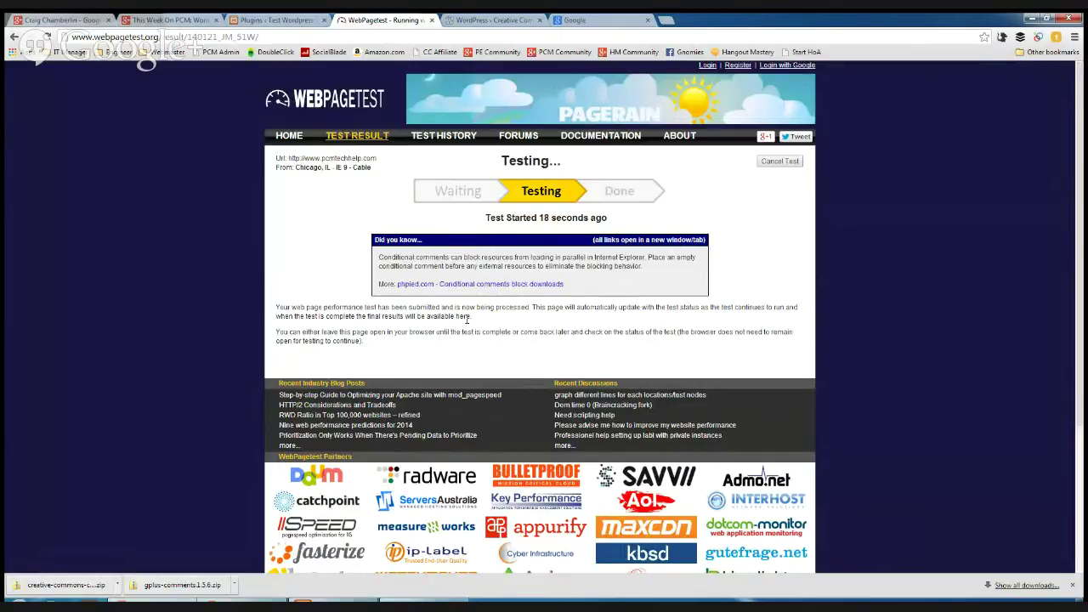
- Follow the running test and examine the first-view waterfall thumbnail and page screenshot in the partial results
{"action": "scroll", "coordinate": [468, 320], "scroll_direction": "down", "scroll_amount": 2}
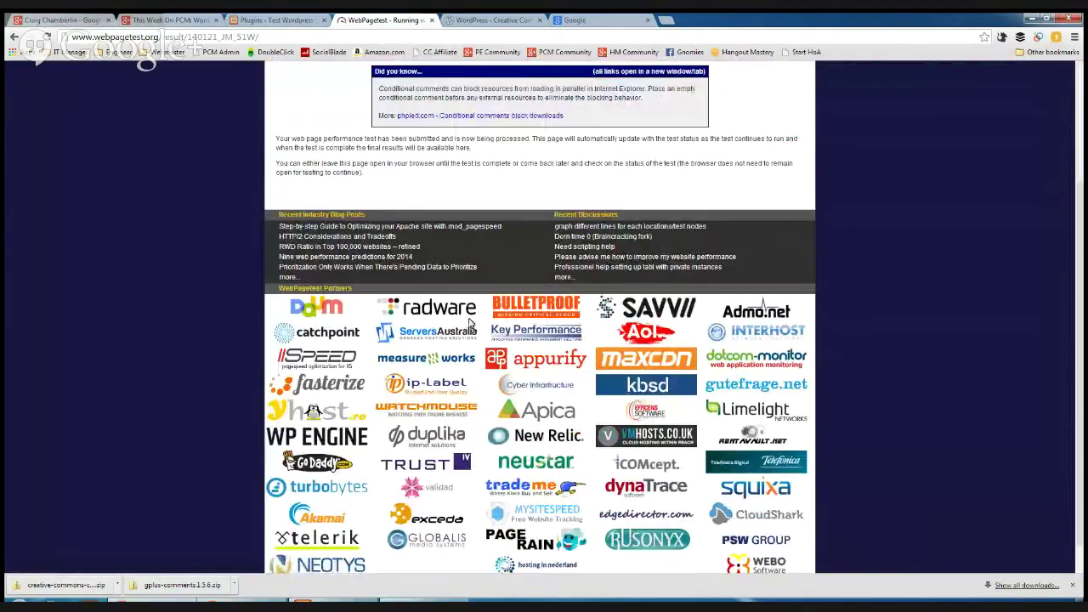
{"action": "scroll", "coordinate": [470, 326], "scroll_direction": "down", "scroll_amount": 1}
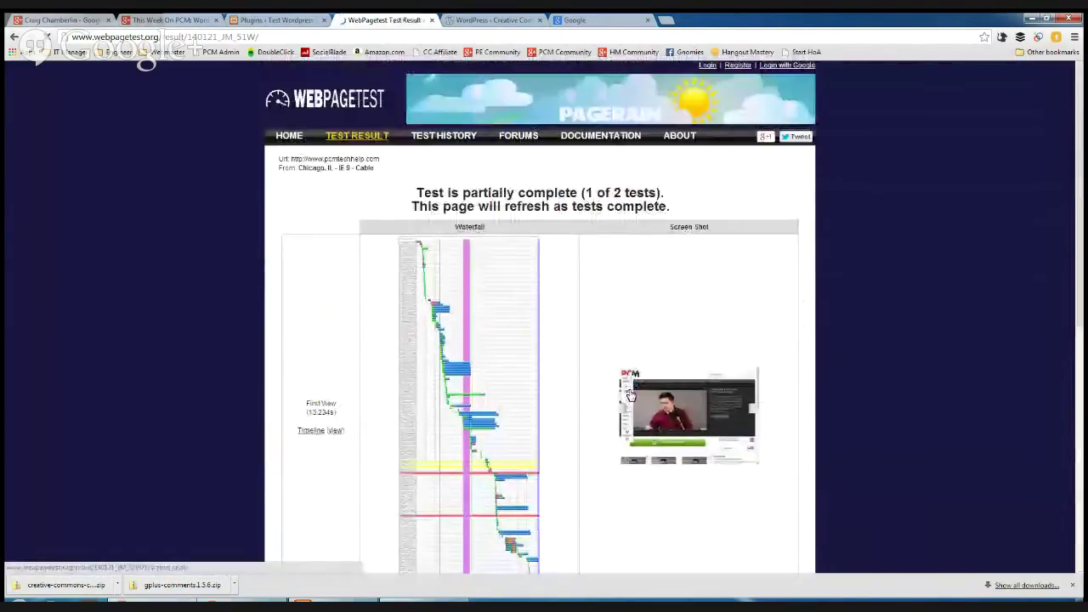
{"action": "scroll", "coordinate": [630, 395], "scroll_direction": "down", "scroll_amount": 2}
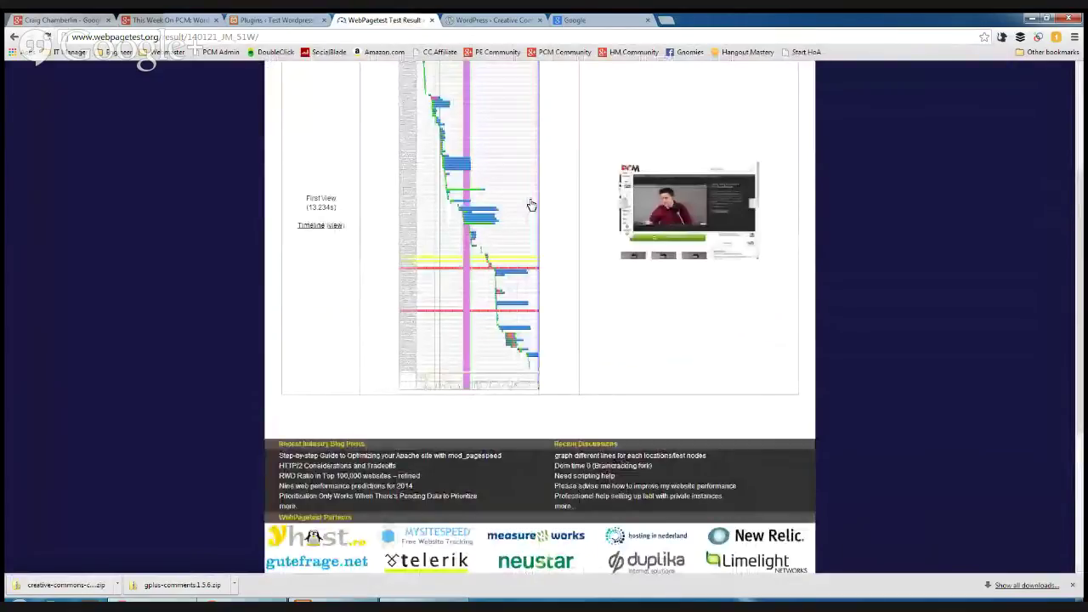
{"action": "scroll", "coordinate": [531, 205], "scroll_direction": "up", "scroll_amount": 1}
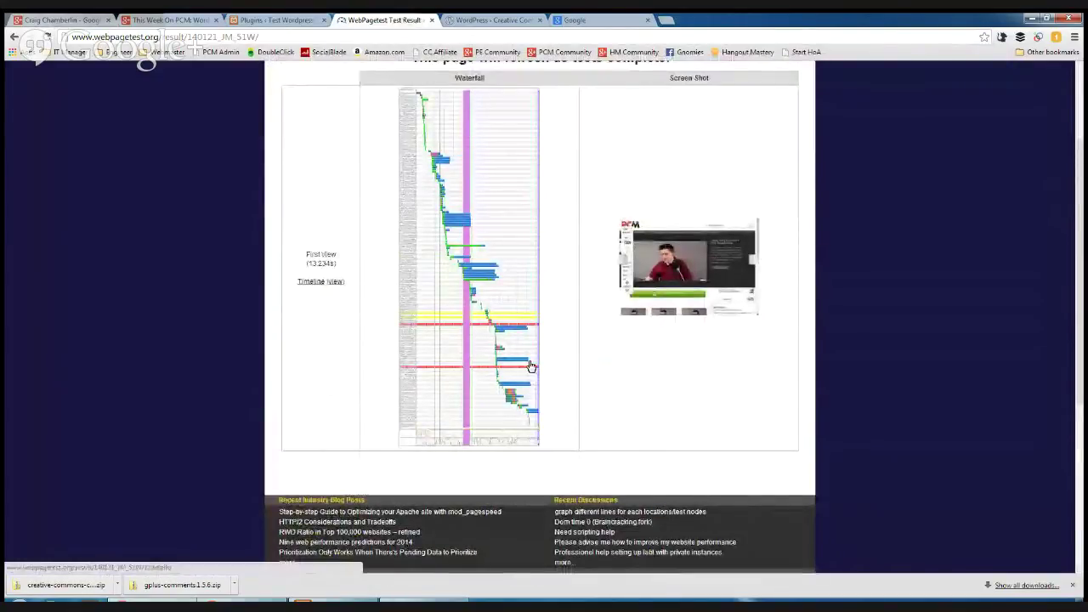
{"action": "scroll", "coordinate": [553, 397], "scroll_direction": "up", "scroll_amount": 2}
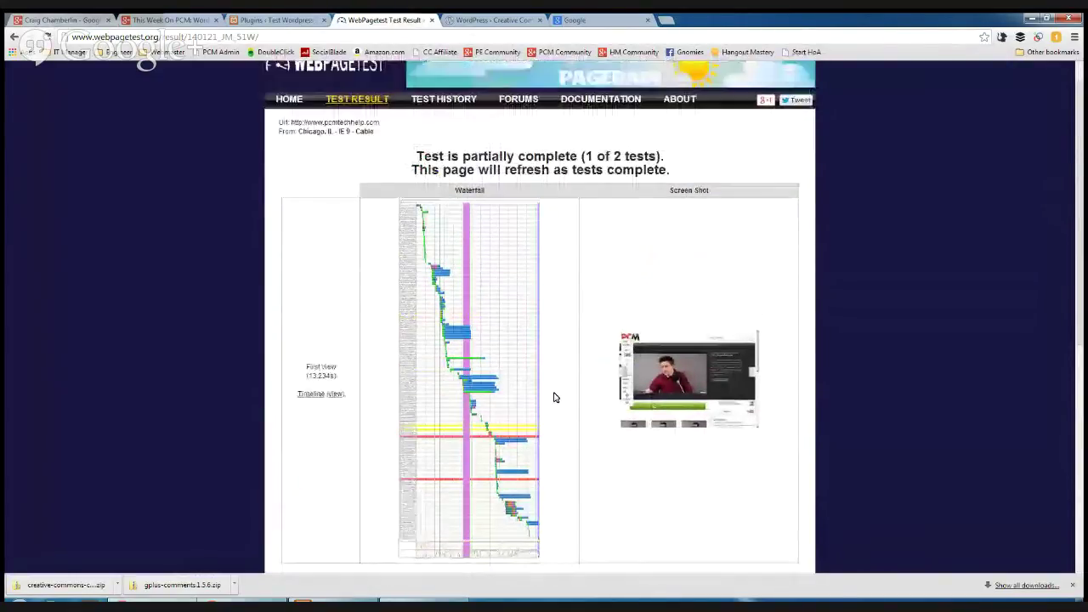
- Open the detailed first-view waterfall and examine the load times of the individual page requests
{"action": "left_click", "coordinate": [554, 398]}
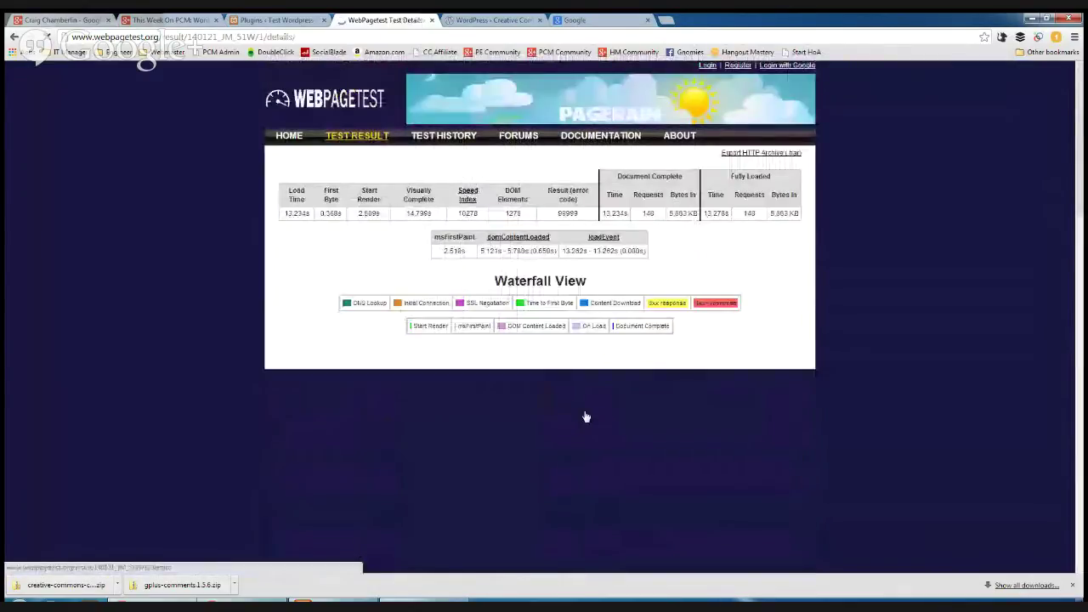
{"action": "scroll", "coordinate": [591, 425], "scroll_direction": "down", "scroll_amount": 3}
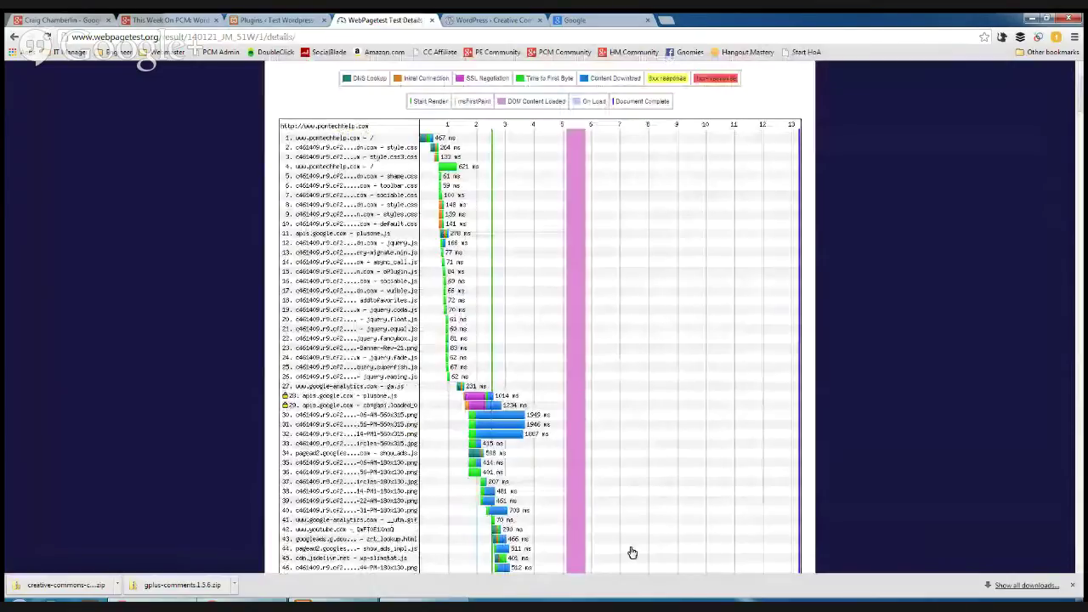
{"action": "scroll", "coordinate": [633, 553], "scroll_direction": "down", "scroll_amount": 4}
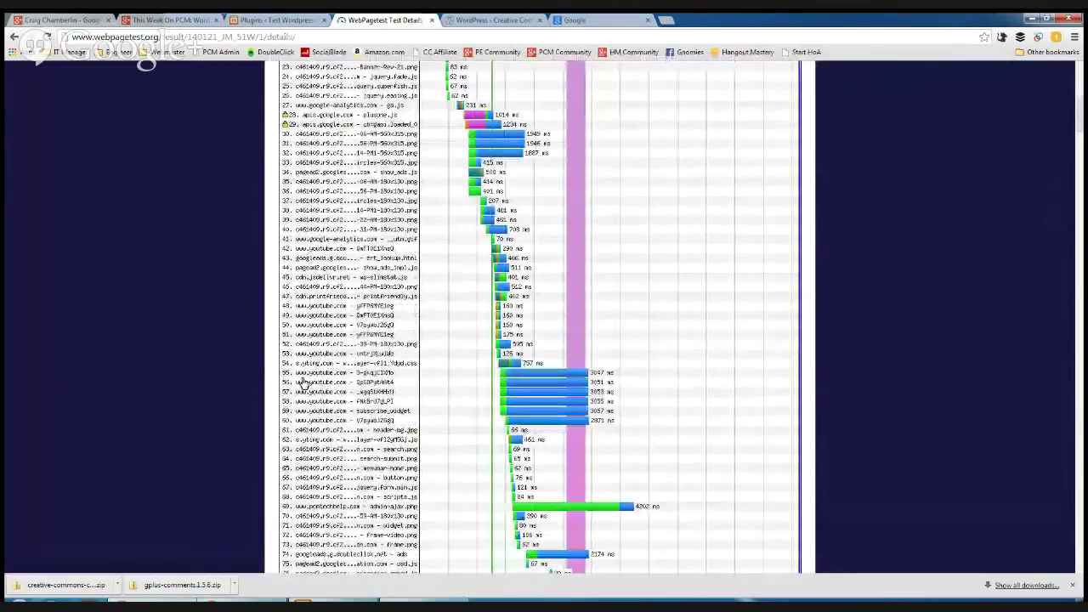